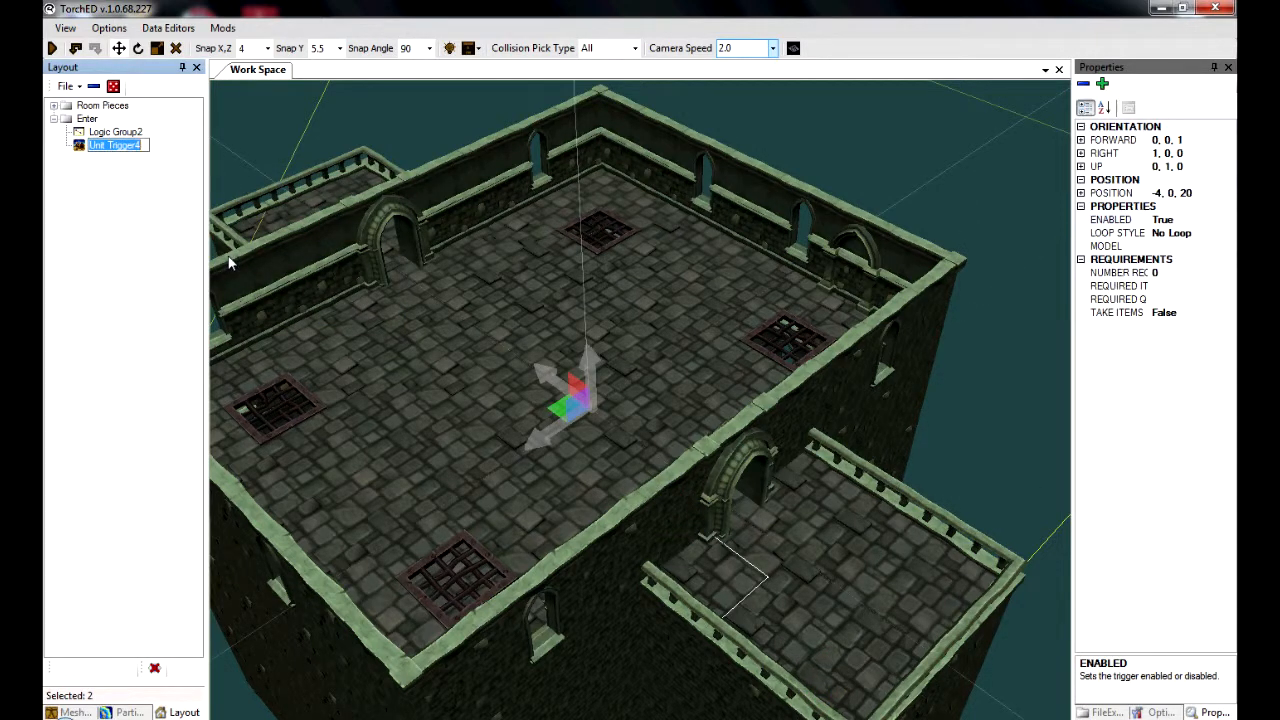
Step: Rename the new unit trigger in the Enter group as "Door lever"
text(Doo)
text(r Ent)
key(BackSpace)
key(BackSpace)
key(BackSpace)
key(BackSpace)
text(lever)
click(229, 262)
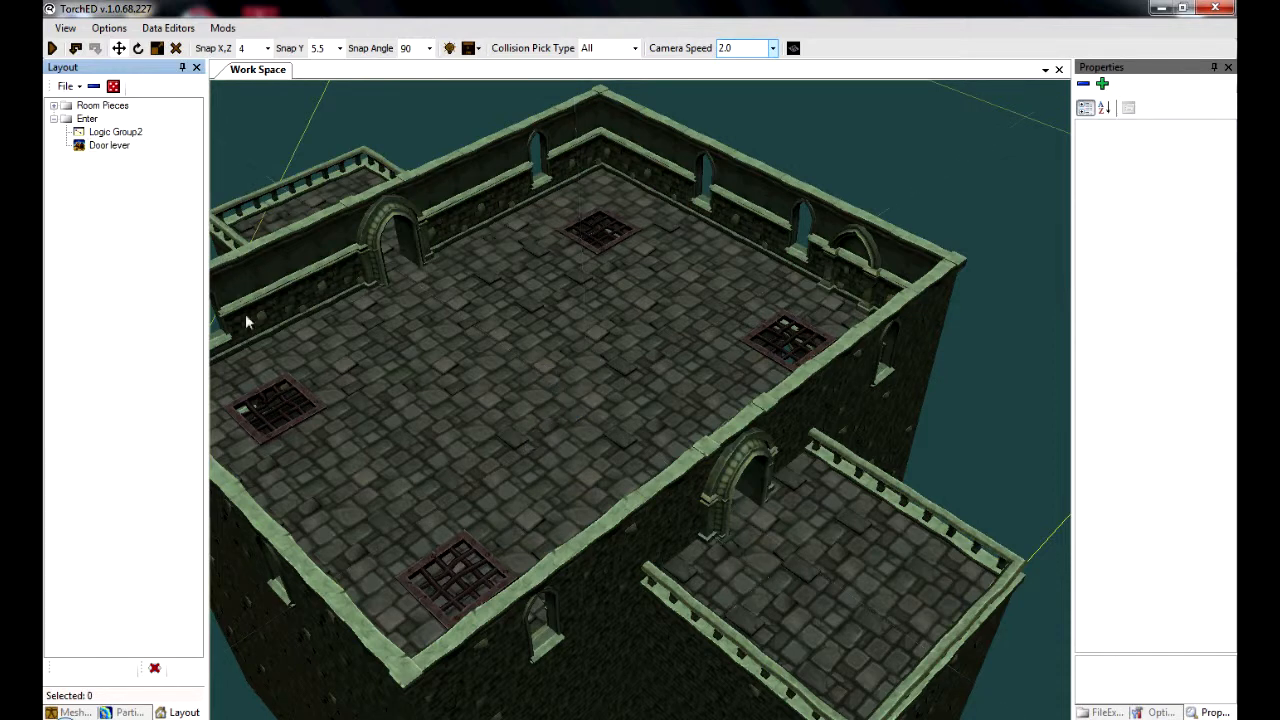
Step: Move the Door lever trigger to position -8, 0, 8 beside the outer archway
click(109, 145)
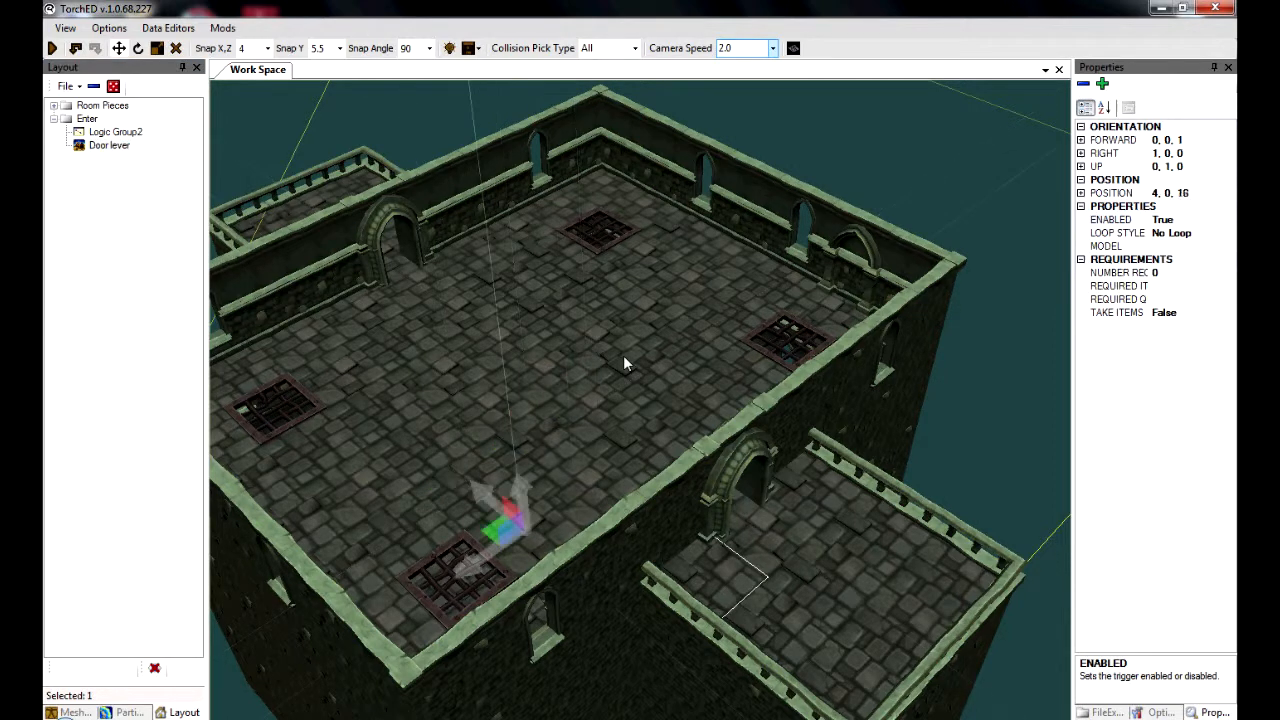
key(Up)
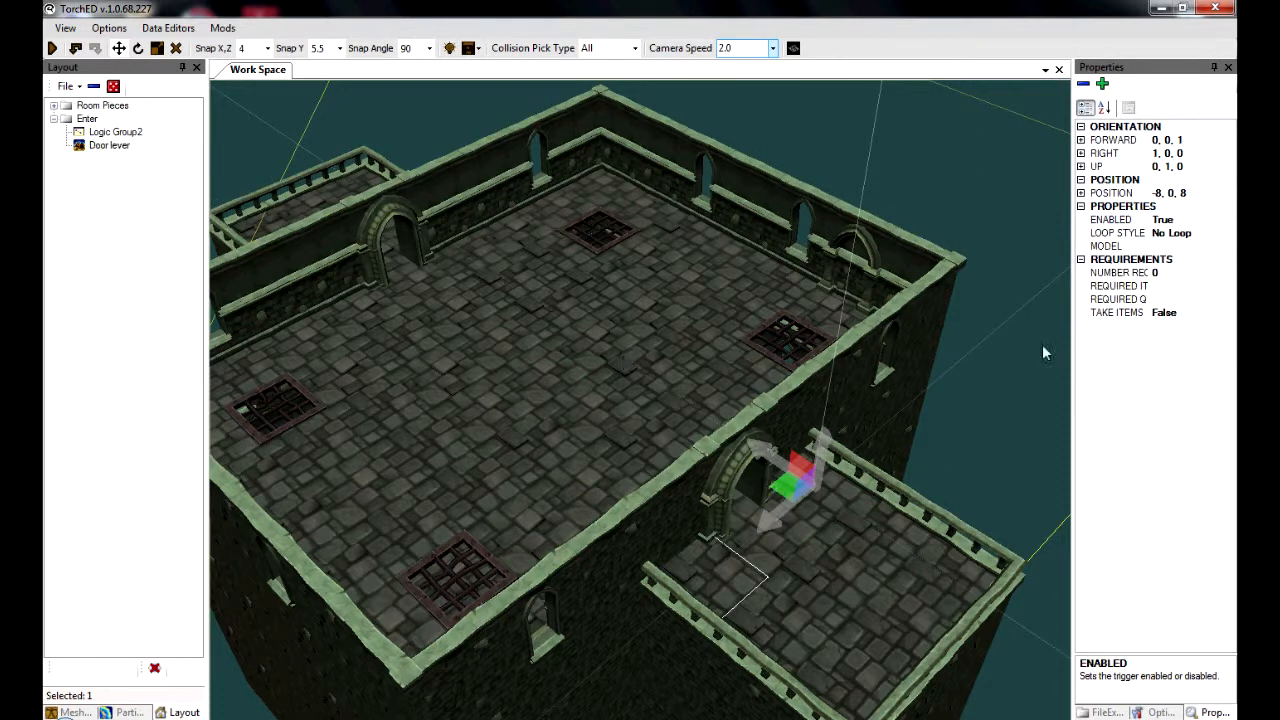
click(112, 131)
Step: Add a Layout Link Timeline to the Enter group and name it "gate"
right_click(80, 119)
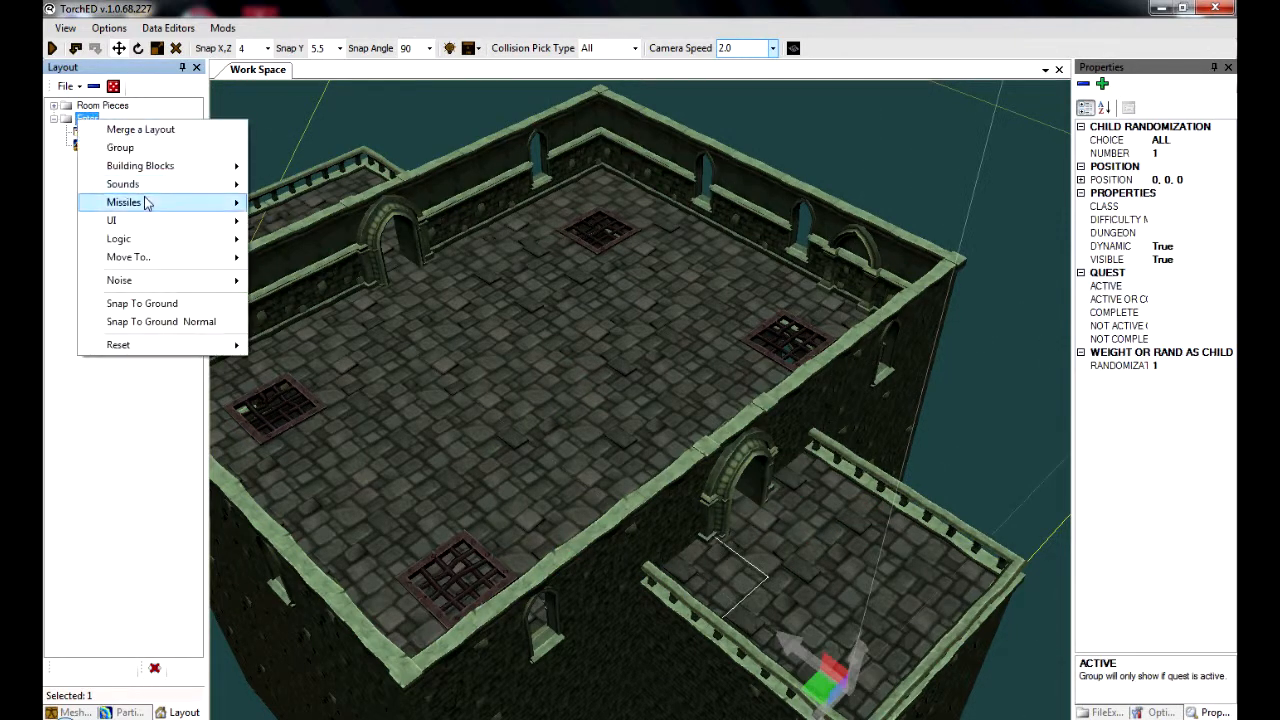
mouse_move(155, 166)
click(362, 246)
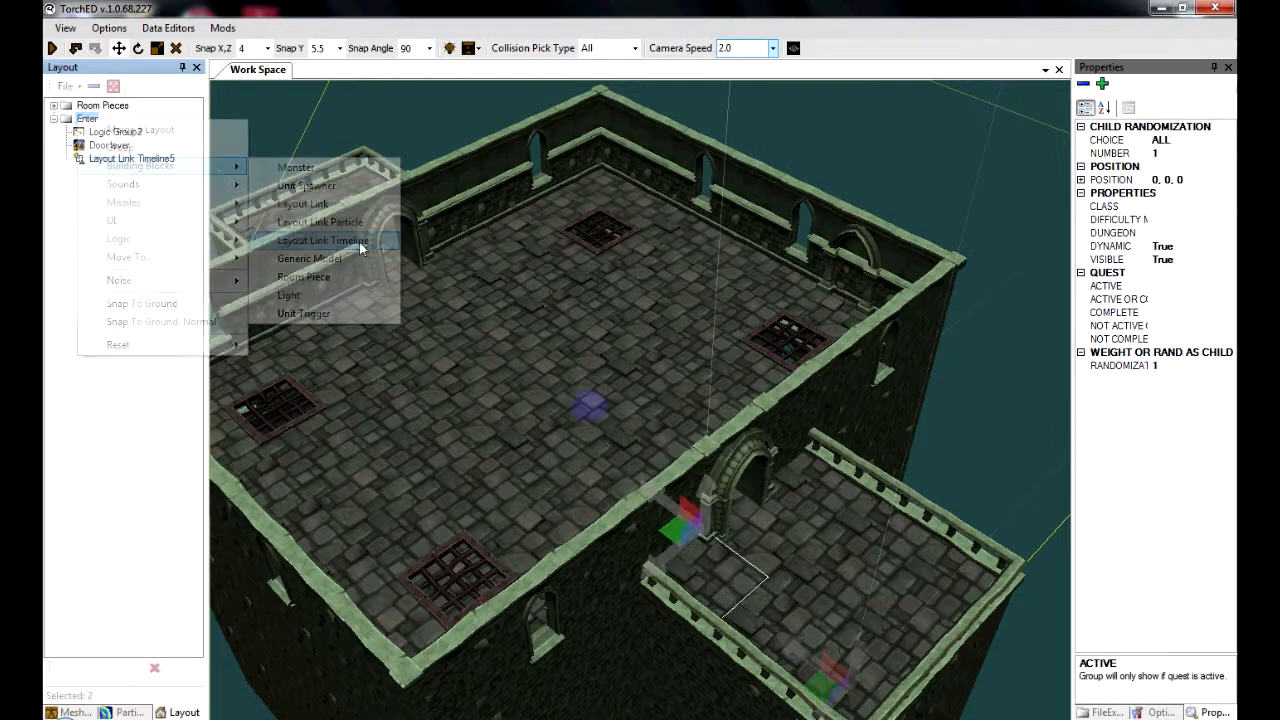
click(152, 158)
text(gate)
key(Return)
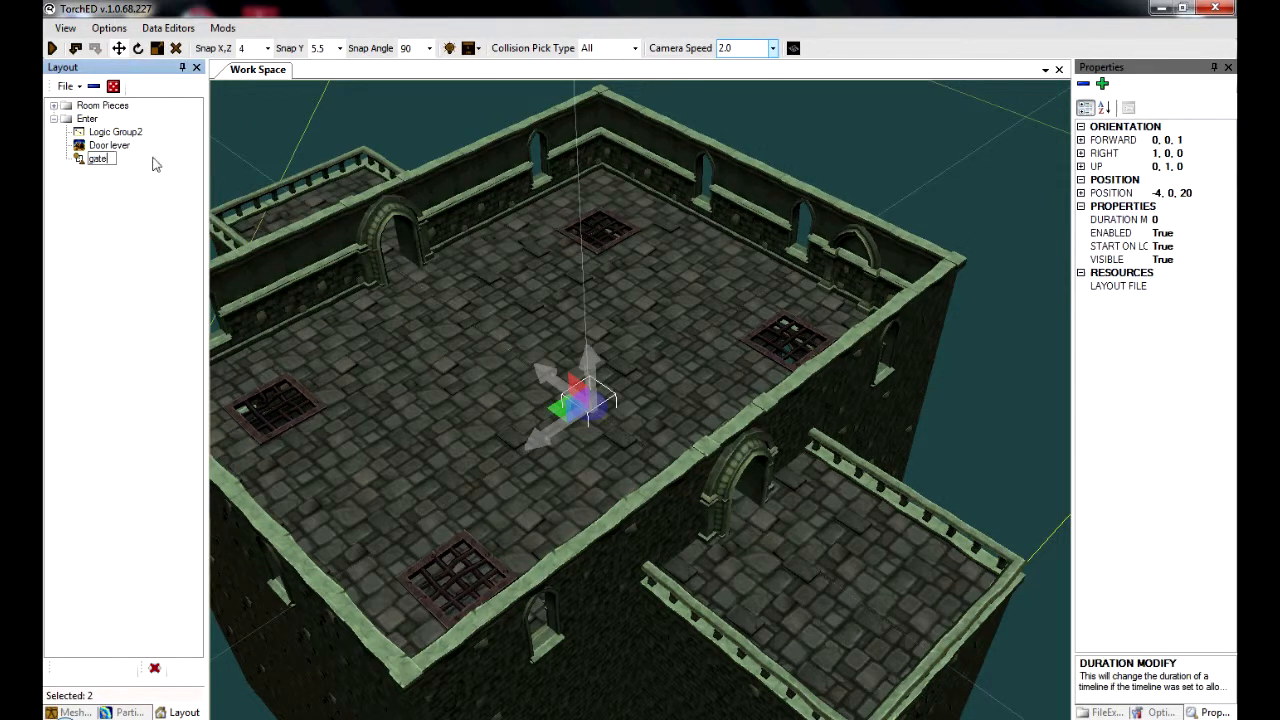
click(168, 258)
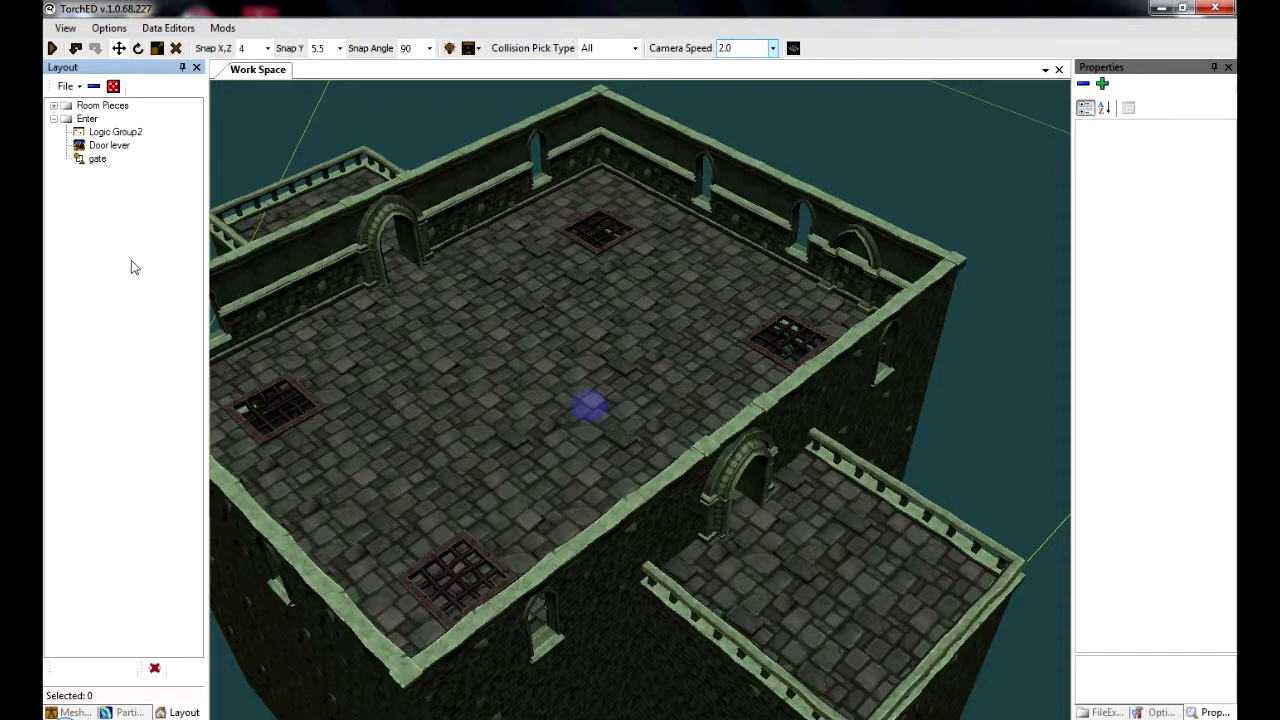
Step: Start choosing a layout file for the gate and browse to the media folder of the TorchED directory
click(97, 158)
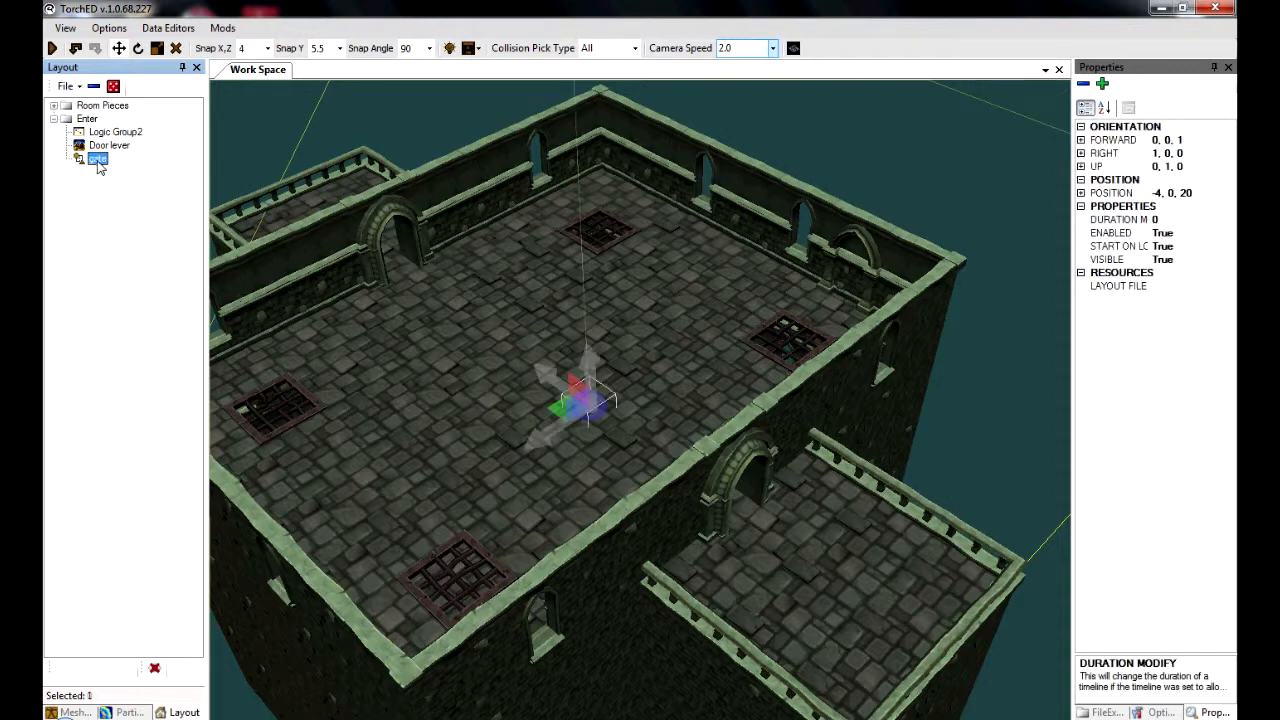
click(1185, 287)
click(1227, 286)
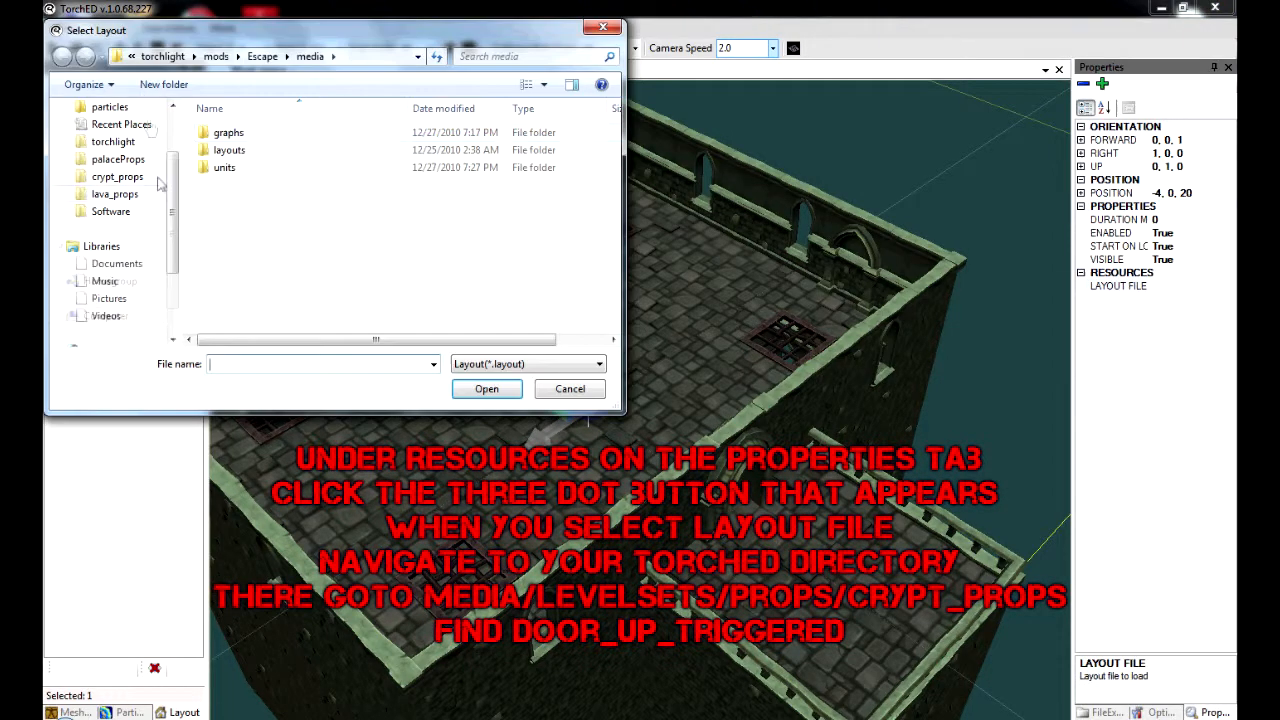
scroll(160, 185, down, 3)
scroll(181, 215, up, 2)
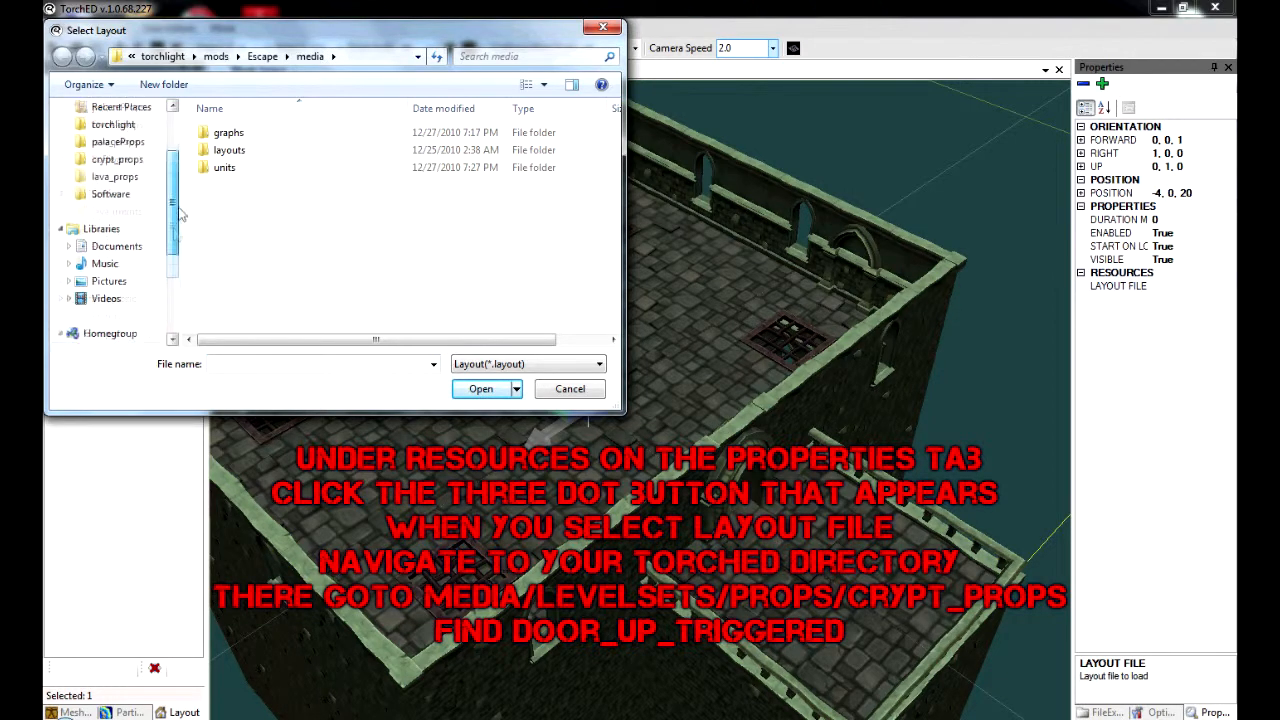
scroll(181, 215, up, 3)
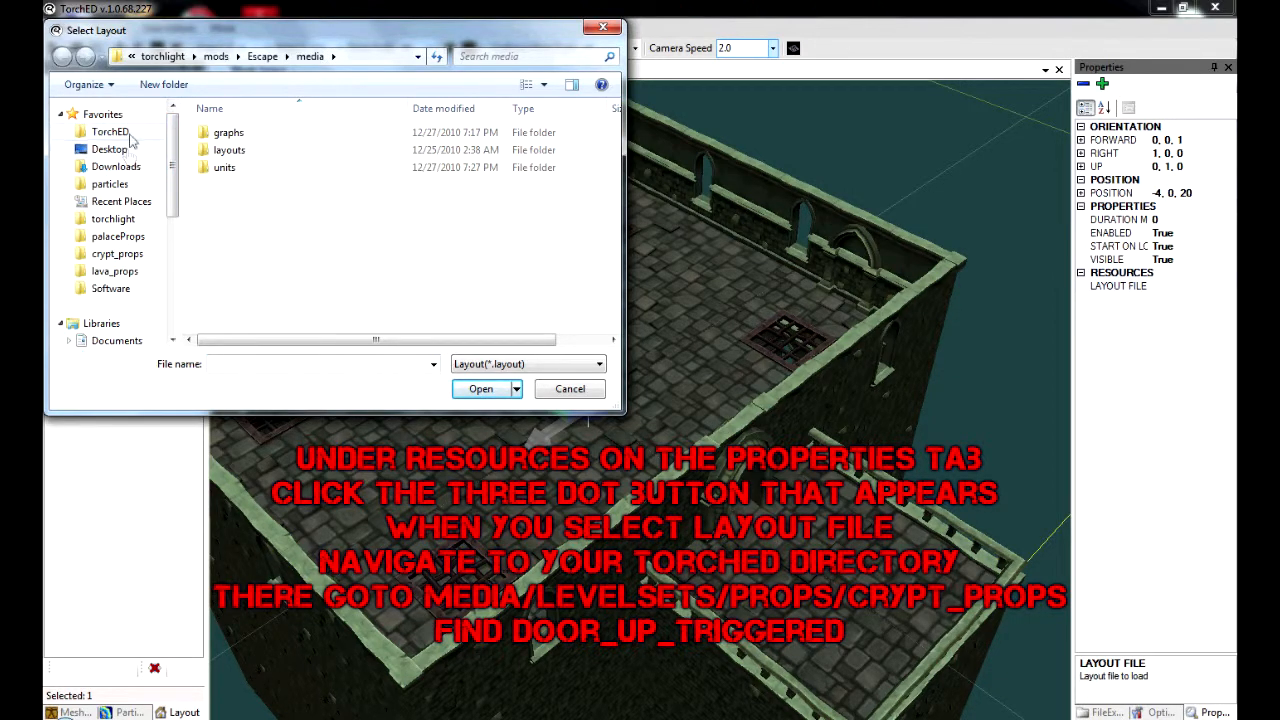
click(125, 133)
double_click(257, 198)
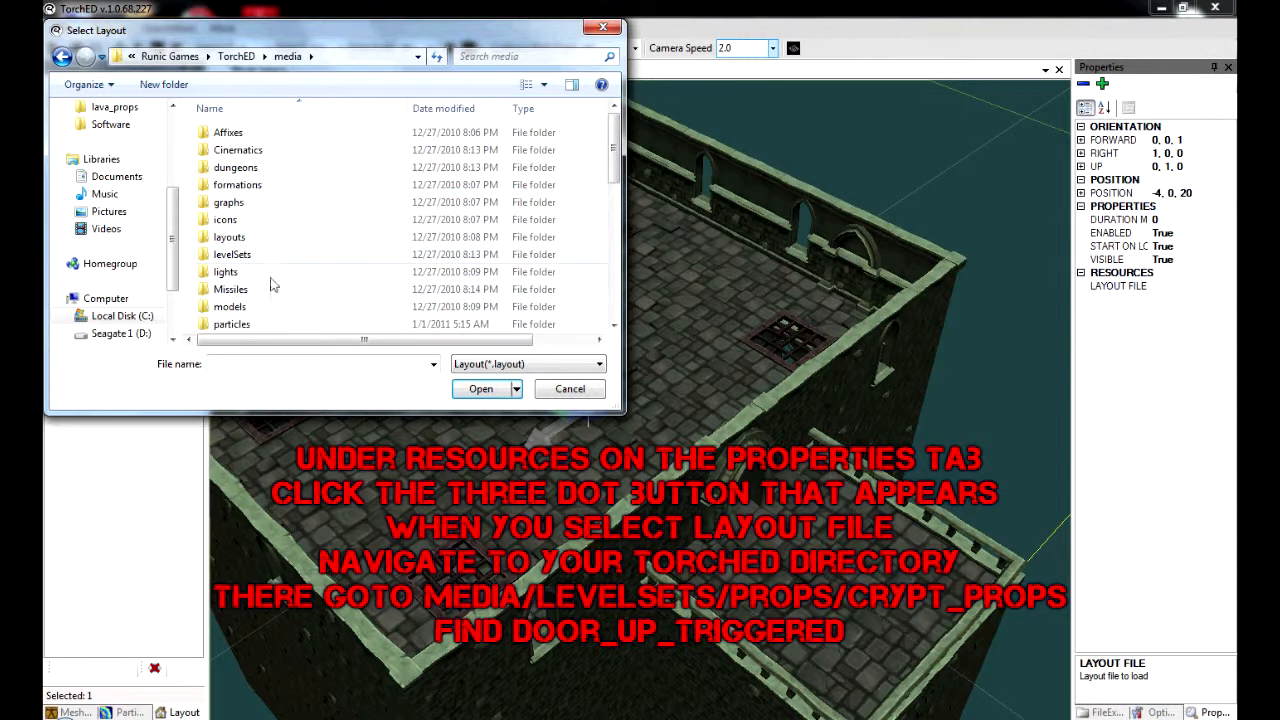
Step: Browse from the media folder to levelSets, props, crypt_props
scroll(272, 282, down, 3)
scroll(265, 300, up, 1)
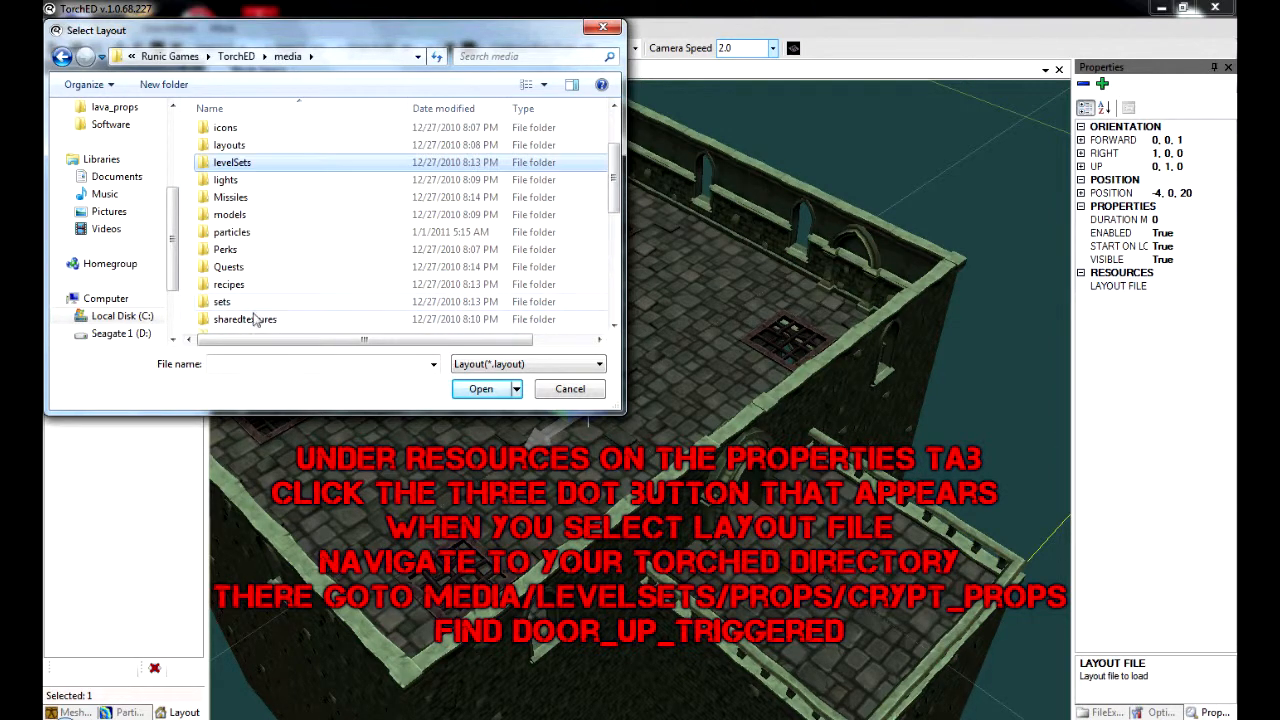
double_click(255, 165)
double_click(249, 241)
scroll(245, 289, down, 2)
double_click(239, 236)
Step: Load door_up_triggered.layout as the gate's layout file
click(245, 252)
scroll(275, 288, down, 5)
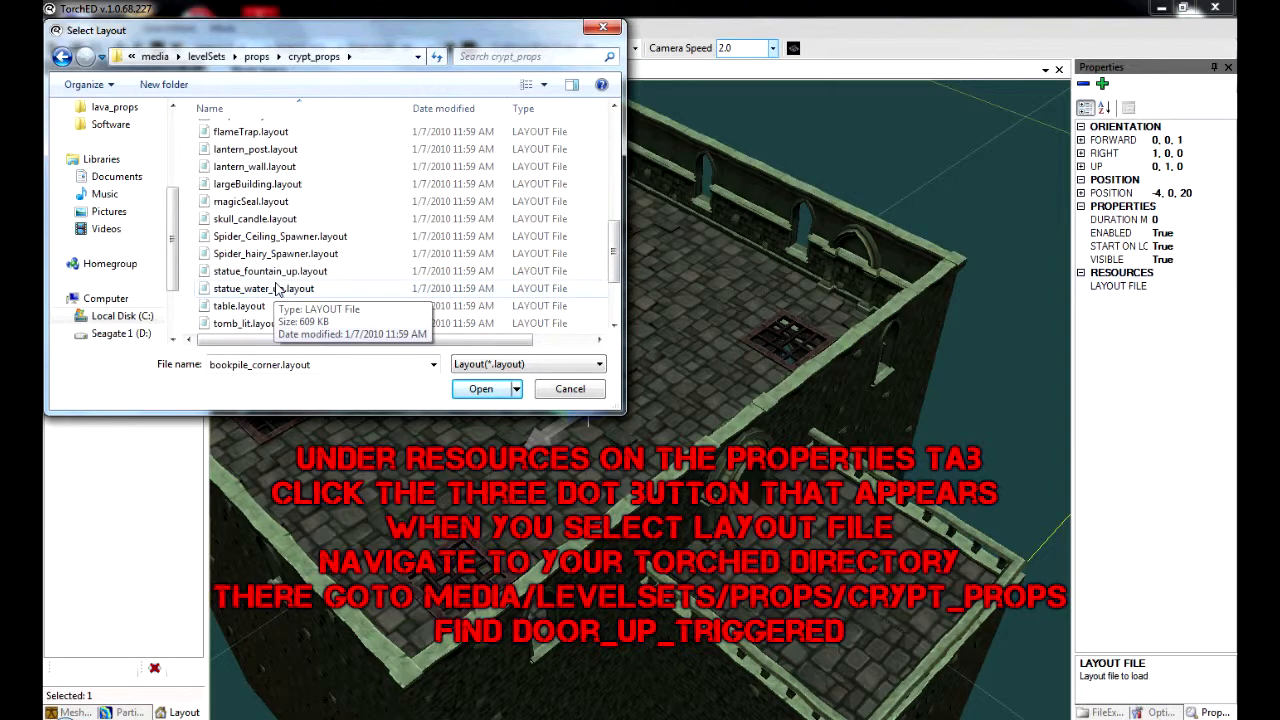
scroll(278, 288, up, 4)
click(270, 285)
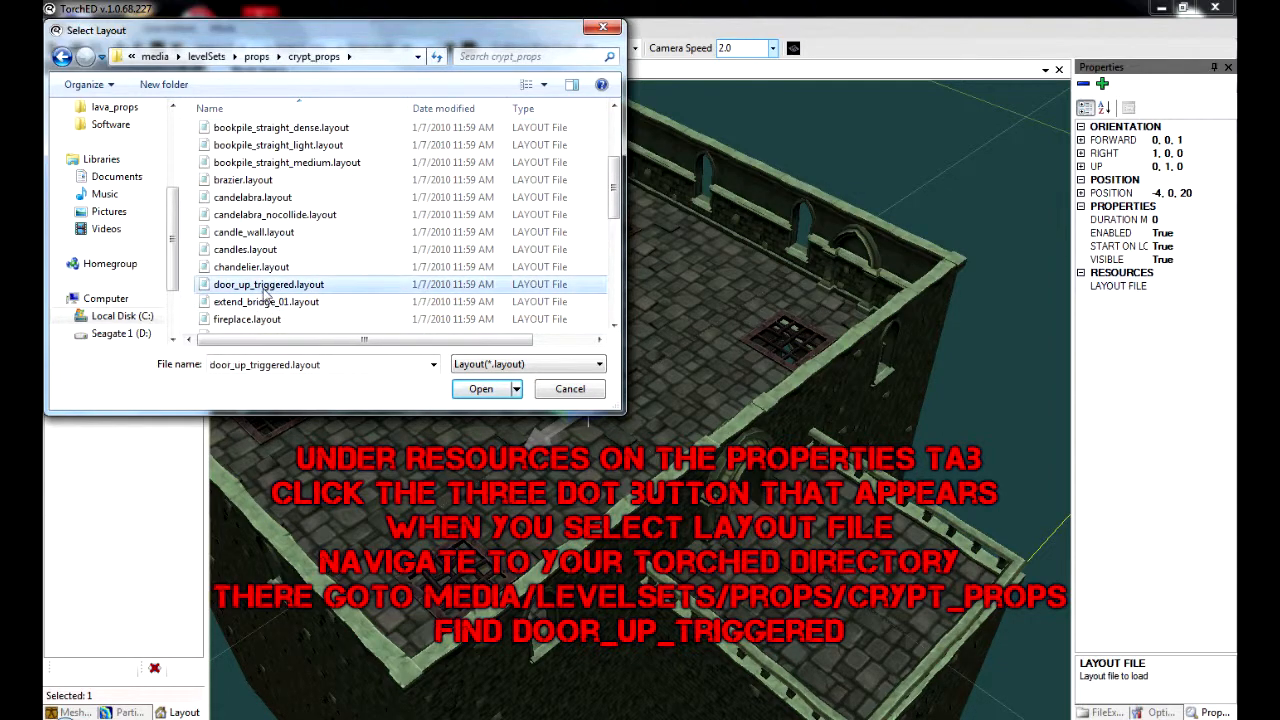
click(481, 389)
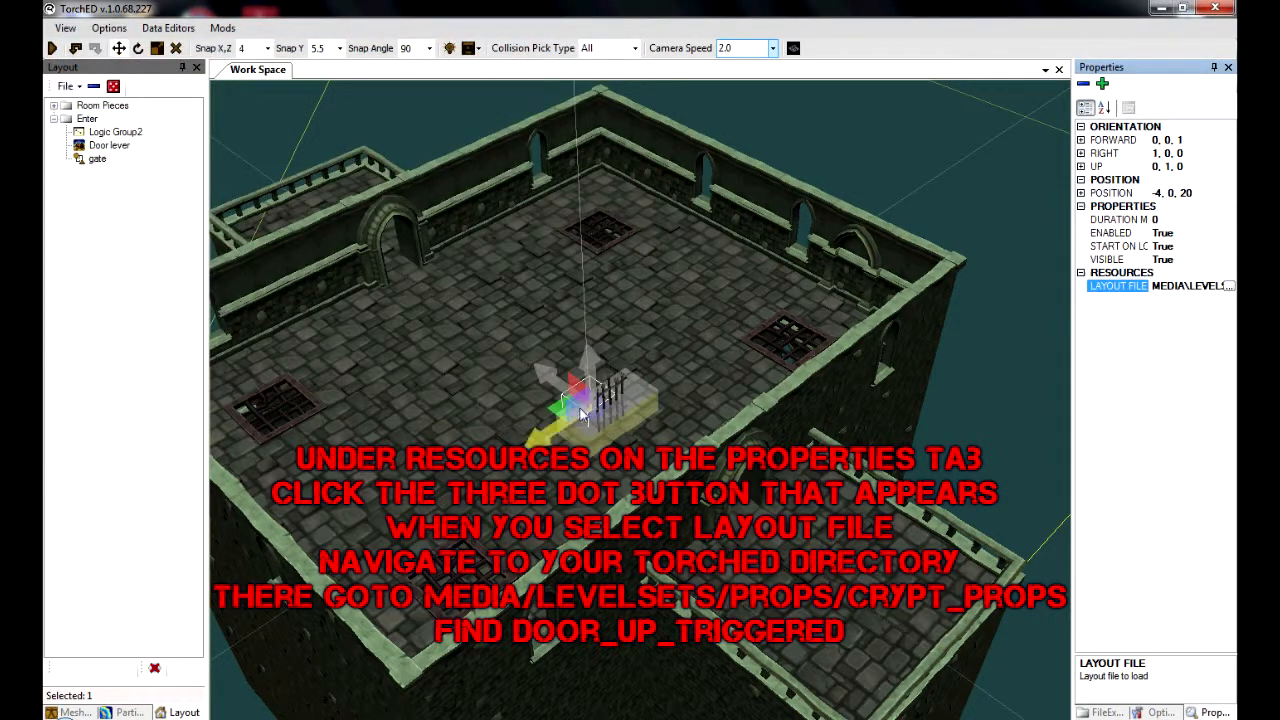
click(584, 413)
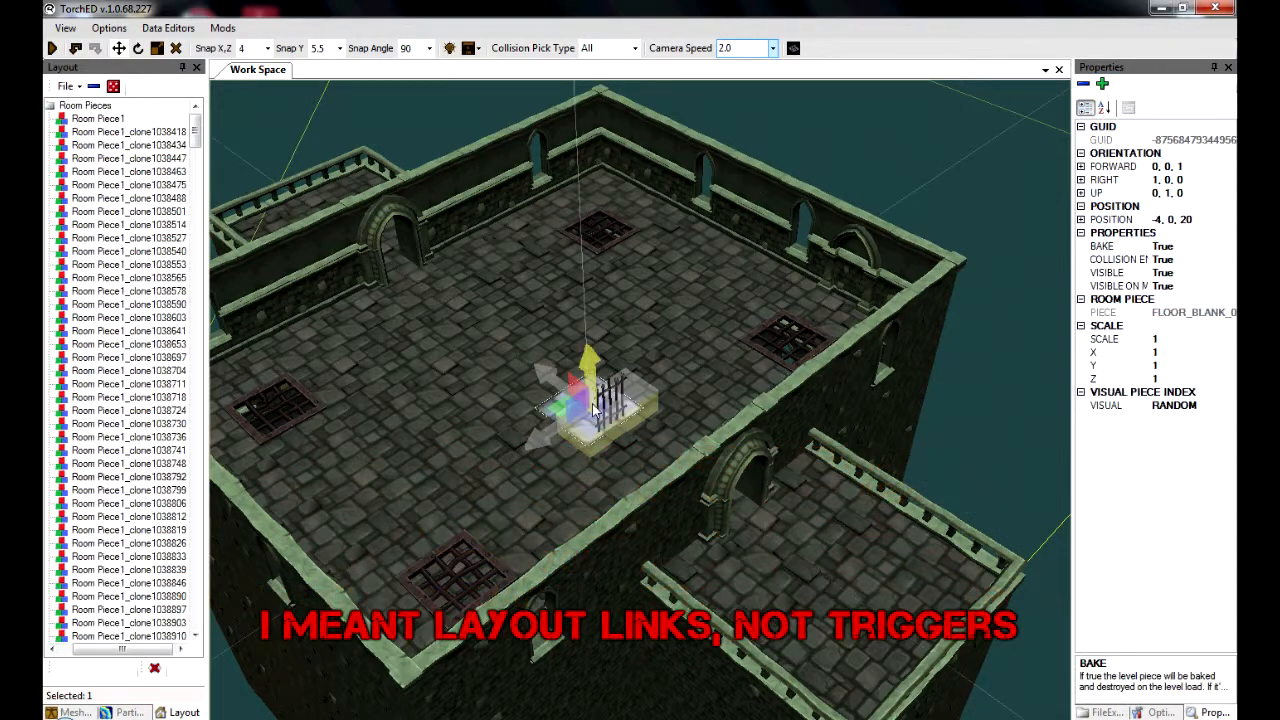
click(50, 105)
click(53, 118)
click(97, 159)
click(109, 145)
Step: Rotate the gate 180 degrees and move it into the outer archway at position -4, 0, 8
click(97, 159)
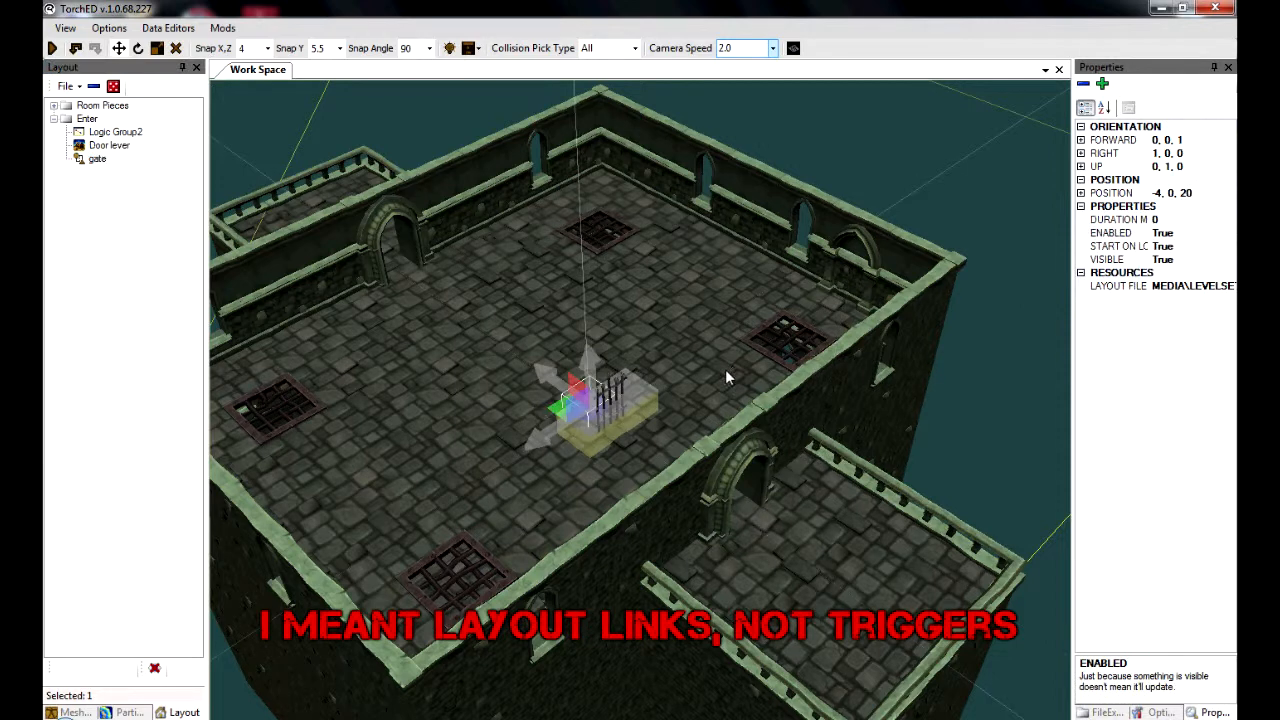
key(r)
key(r)
key(Down)
key(Down)
key(Down)
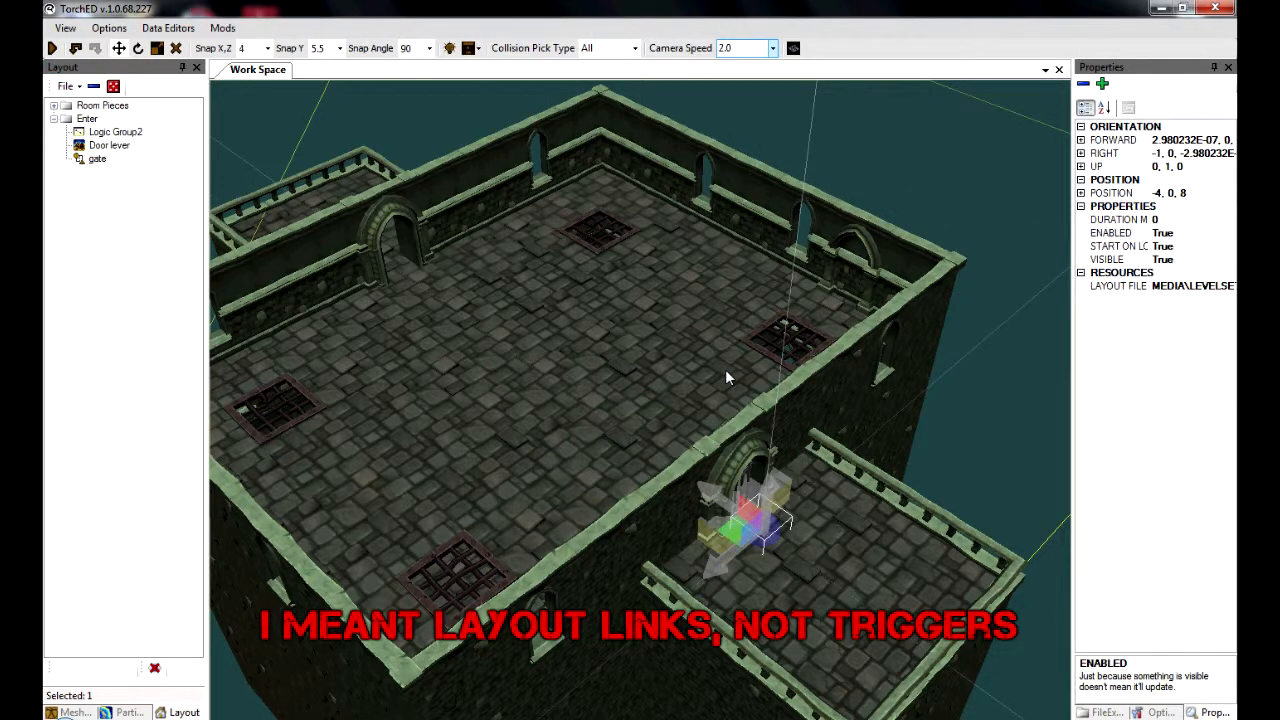
click(980, 435)
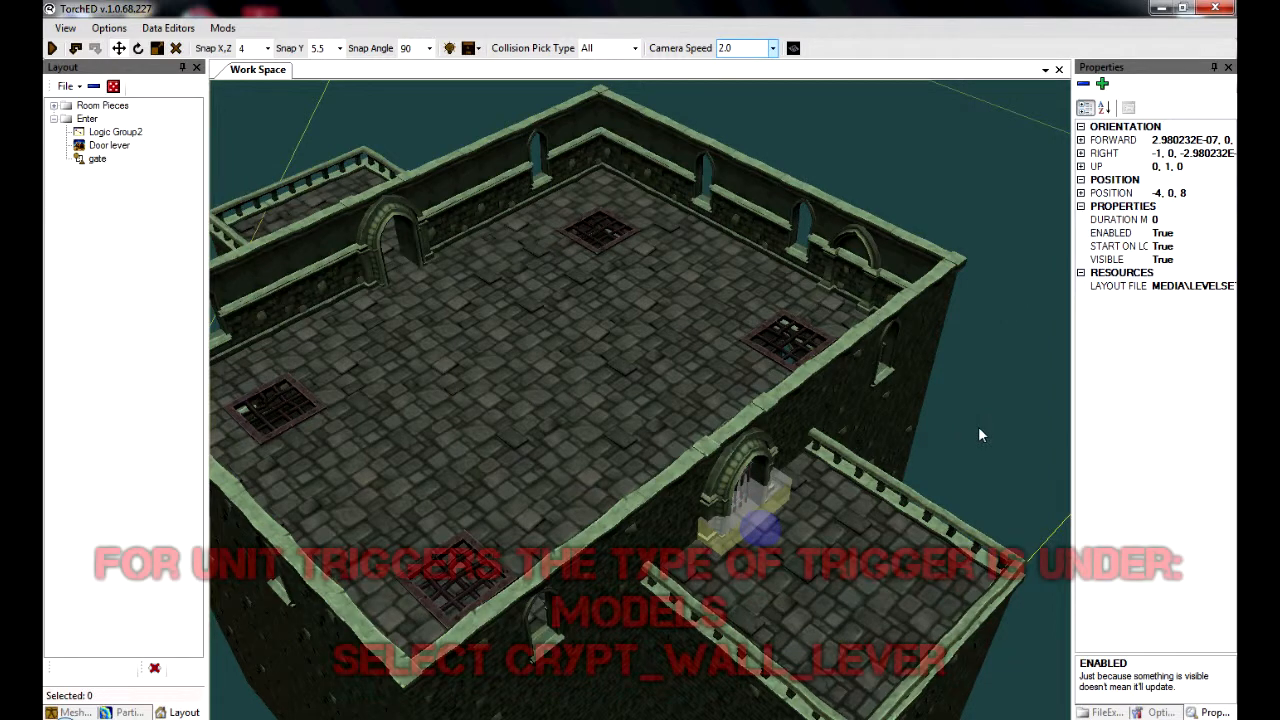
Step: Set the Door lever trigger's model to crypt_wall_lever01
click(109, 145)
click(1185, 246)
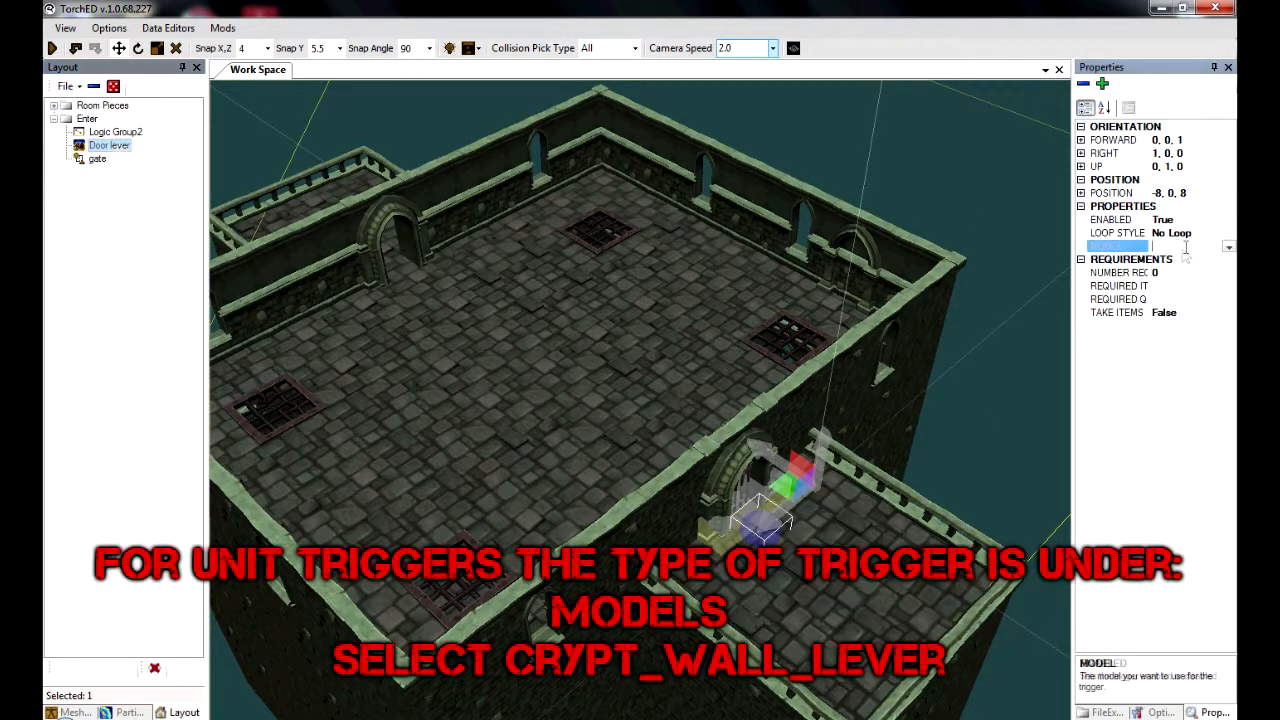
click(1228, 246)
scroll(1224, 318, down, 5)
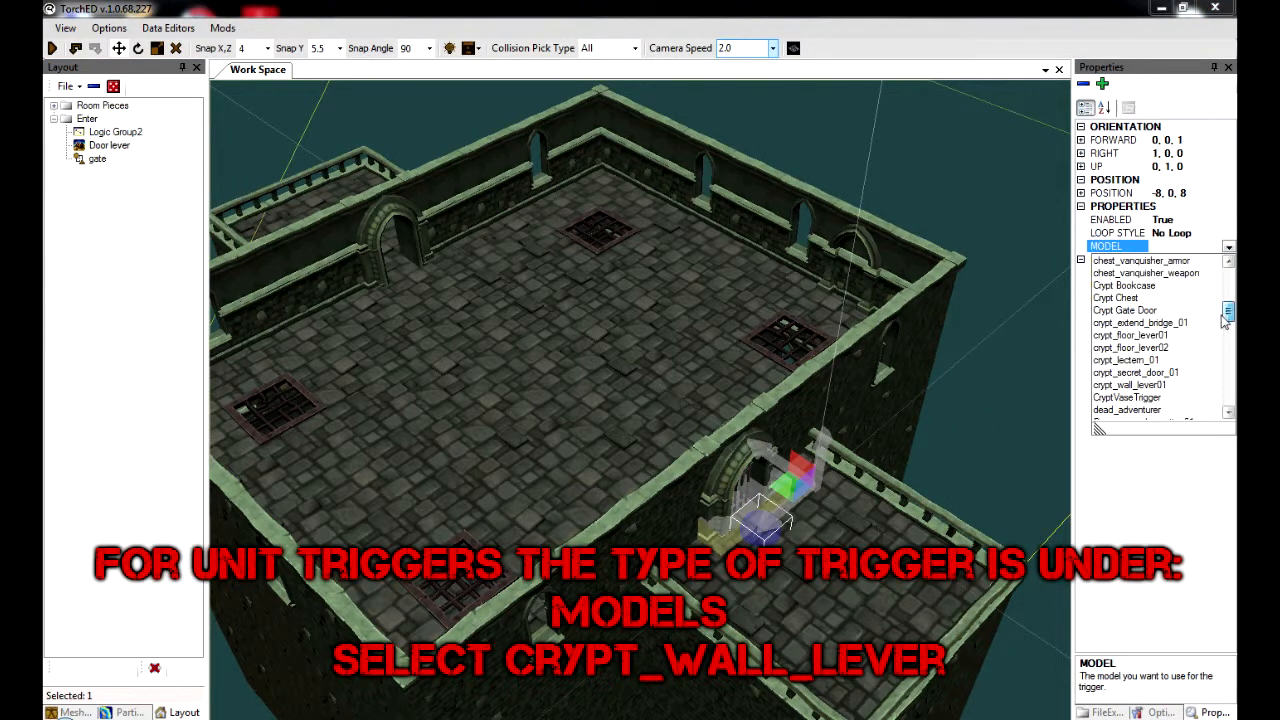
click(1130, 384)
Step: Rotate the Door lever 180 degrees and focus the view on it
click(815, 490)
key(r)
key(r)
key(f)
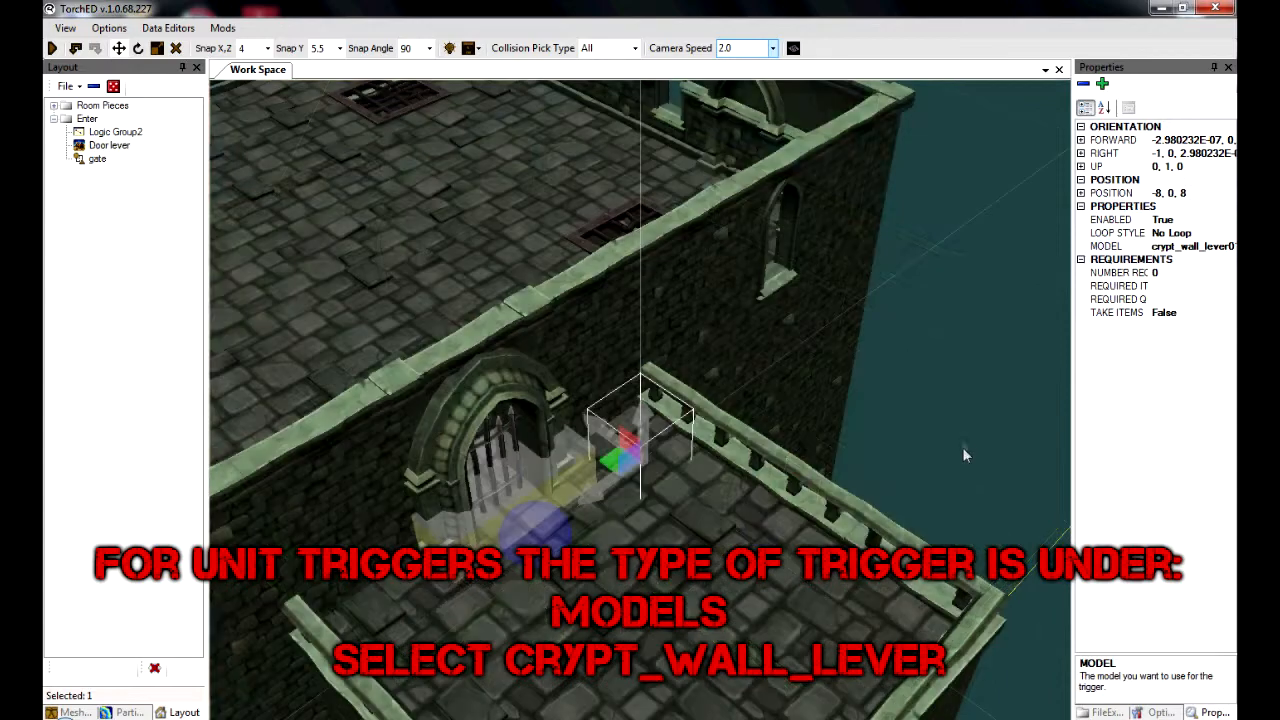
key(r)
key(r)
key(r)
key(r)
key(Up)
key(Down)
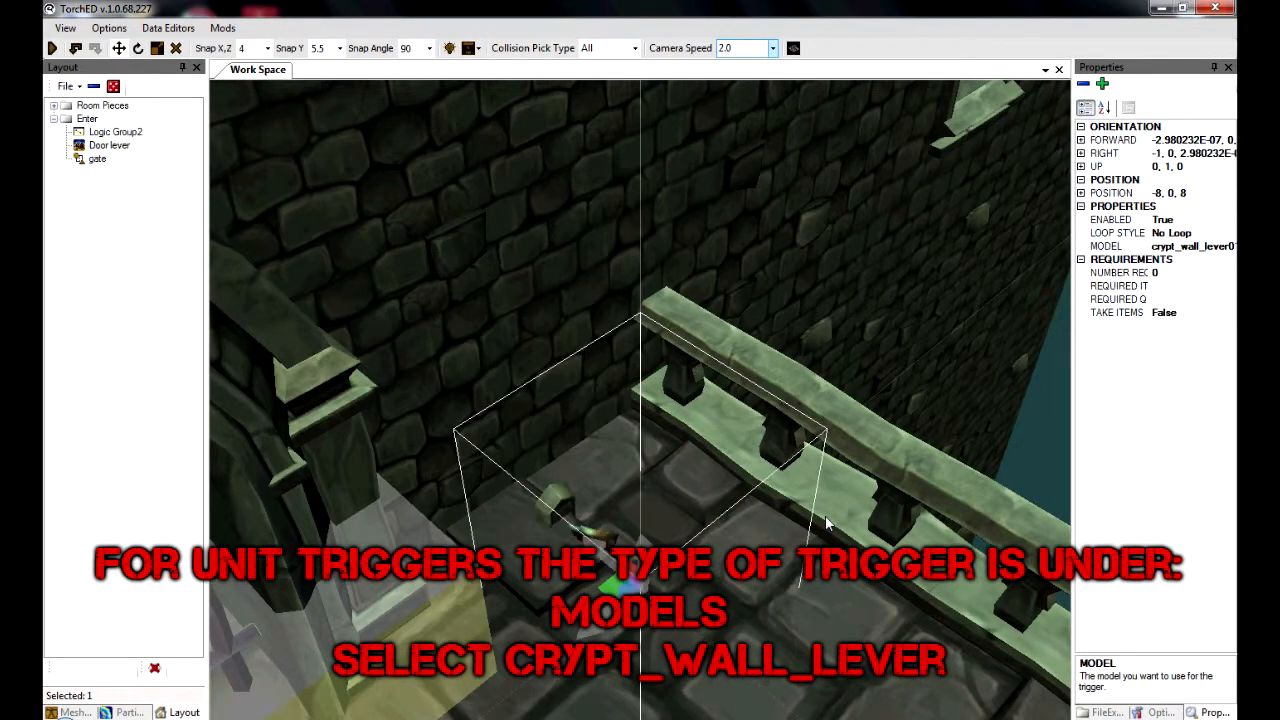
Step: Set the horizontal X,Z snap size to 0.1 and the vertical Y snap size to 1.37
click(267, 48)
click(258, 78)
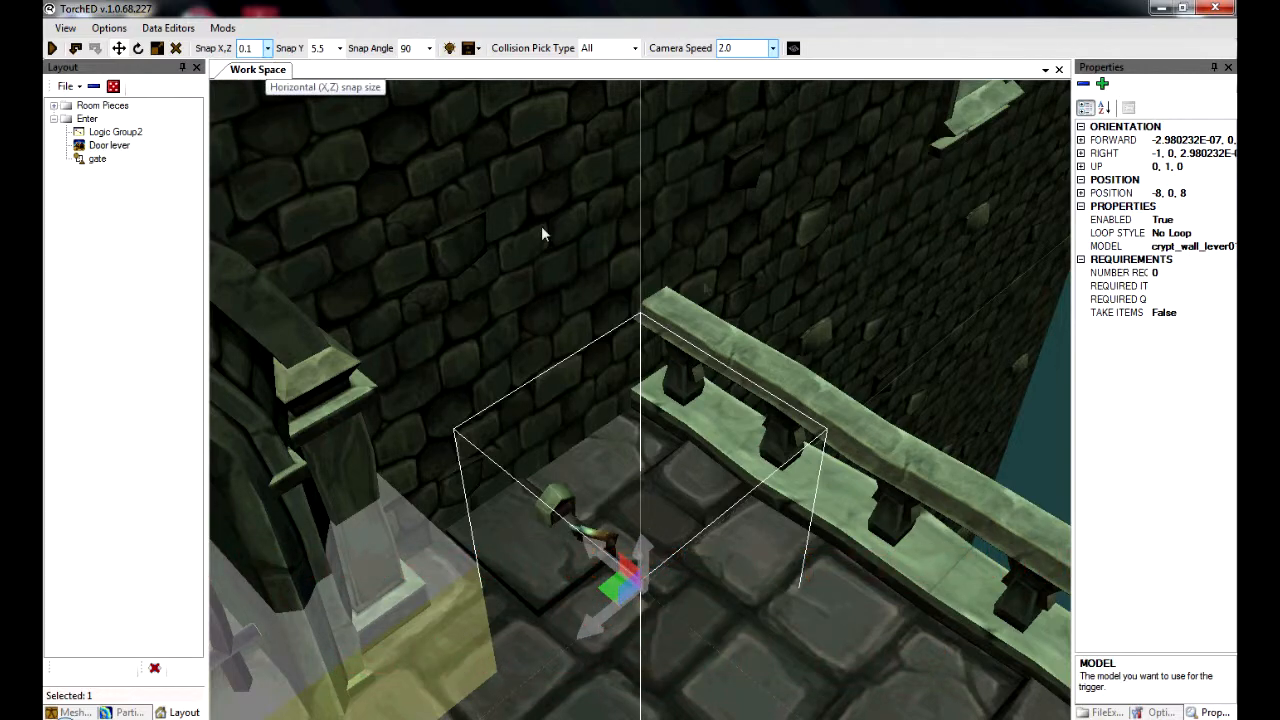
click(340, 48)
click(325, 128)
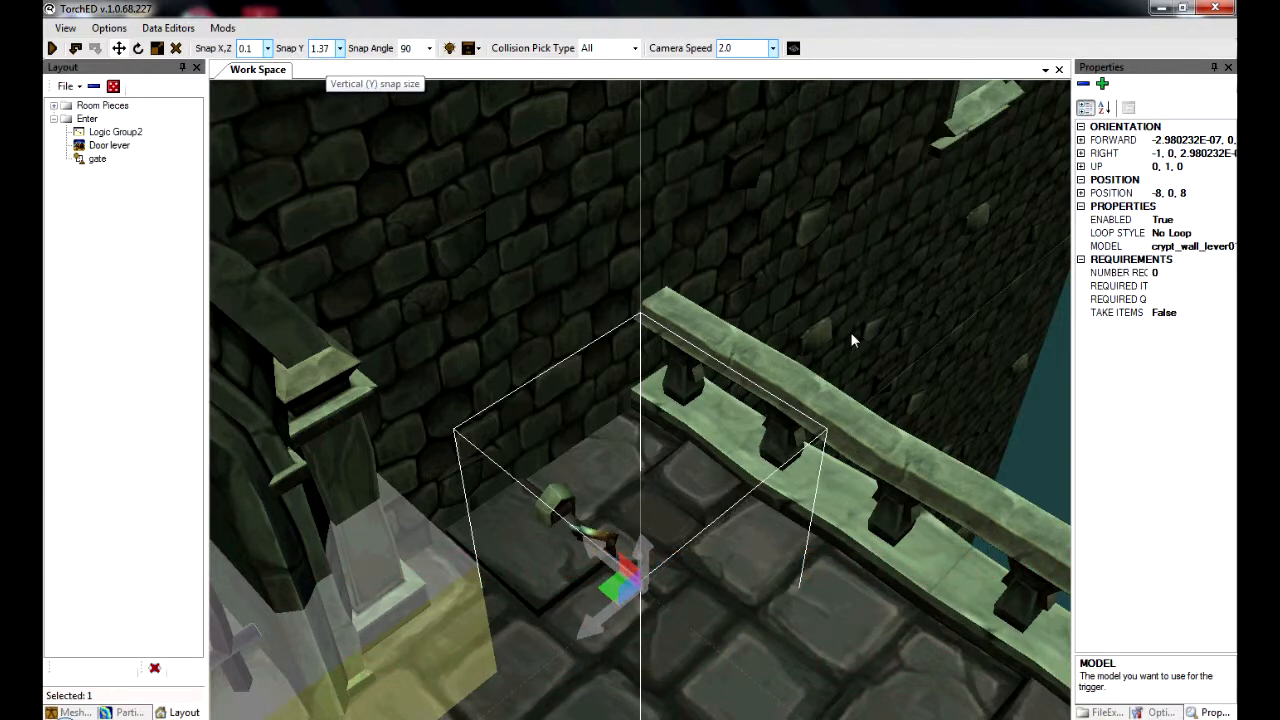
Step: Raise the Door lever to a height of 2.75 and shift it against the wall at about Z 8.6
key(Page_Up)
key(Page_Up)
key(Up)
key(Up)
key(Up)
key(Up)
key(Up)
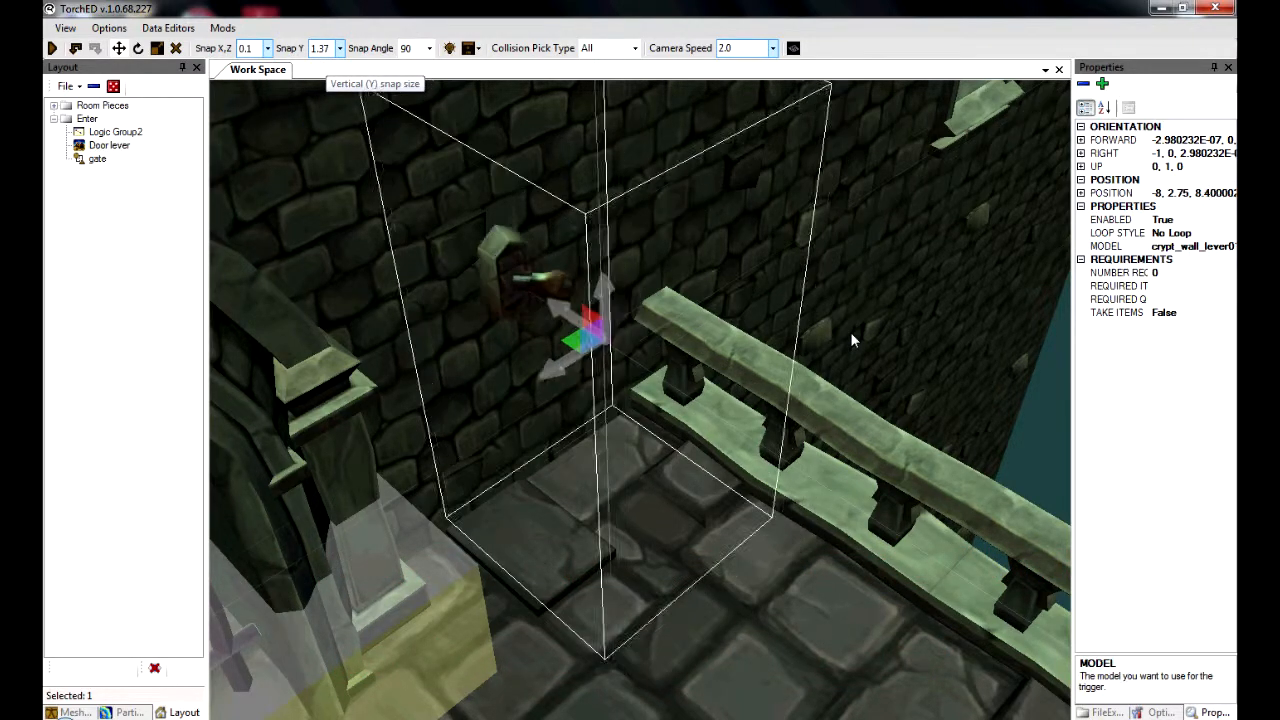
key(Up)
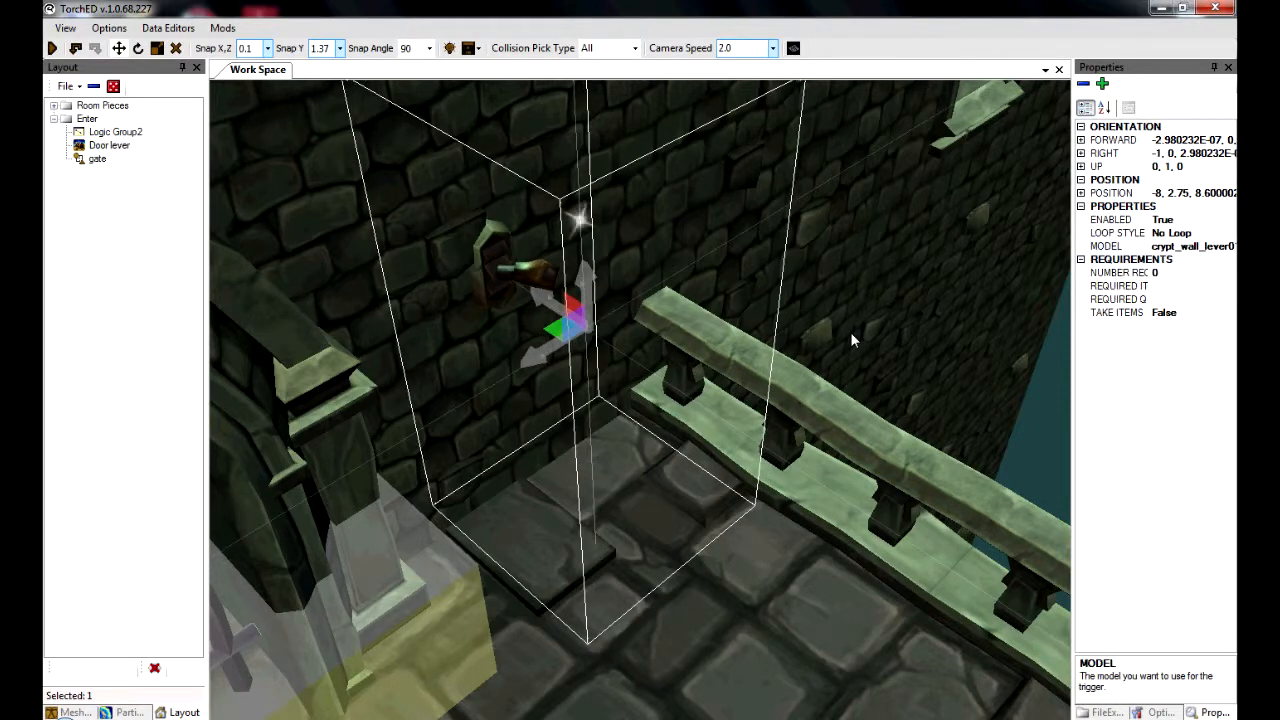
right_drag(851, 334, 851, 376)
click(931, 414)
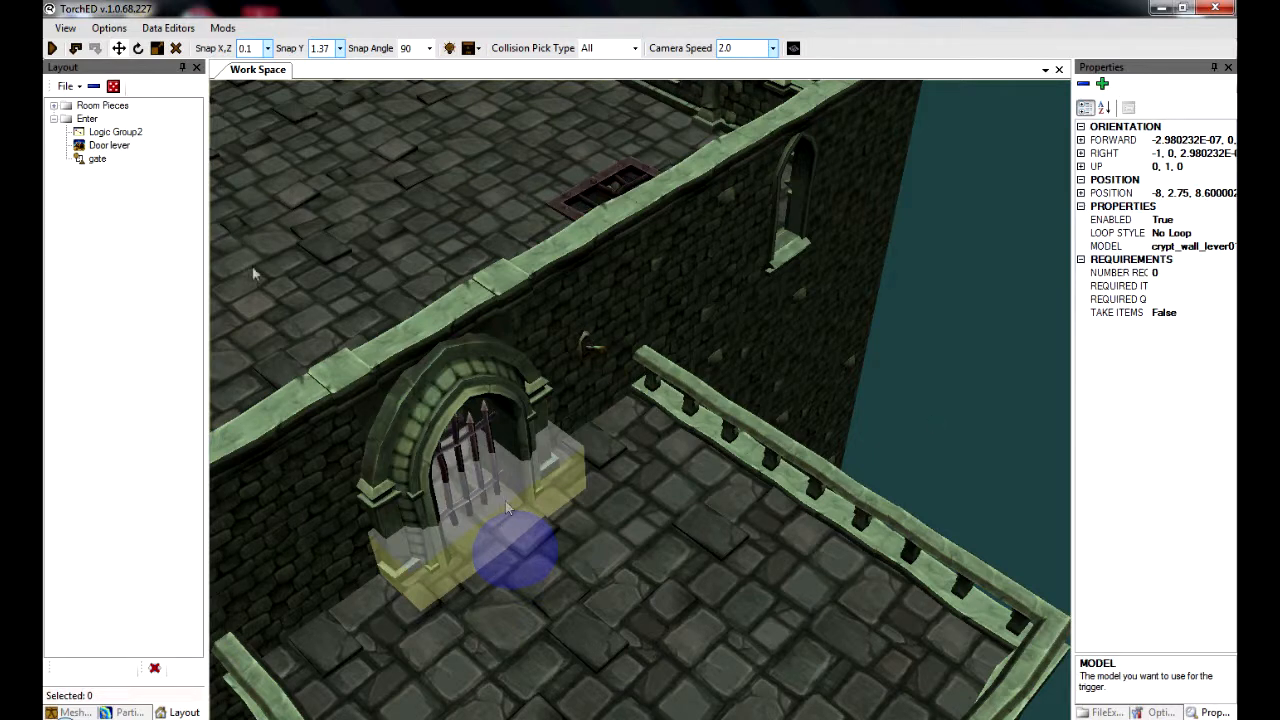
Step: Rename the logic group in the Enter group as "door open"
click(110, 131)
text(door open)
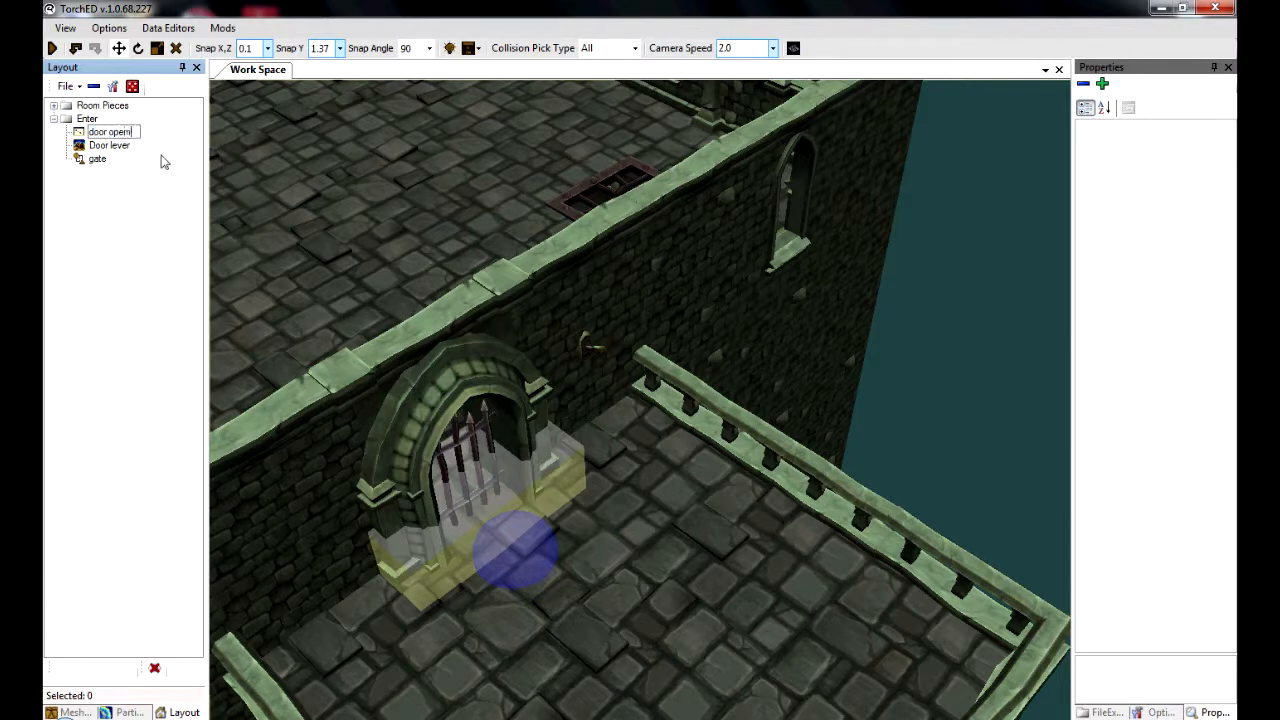
key(Return)
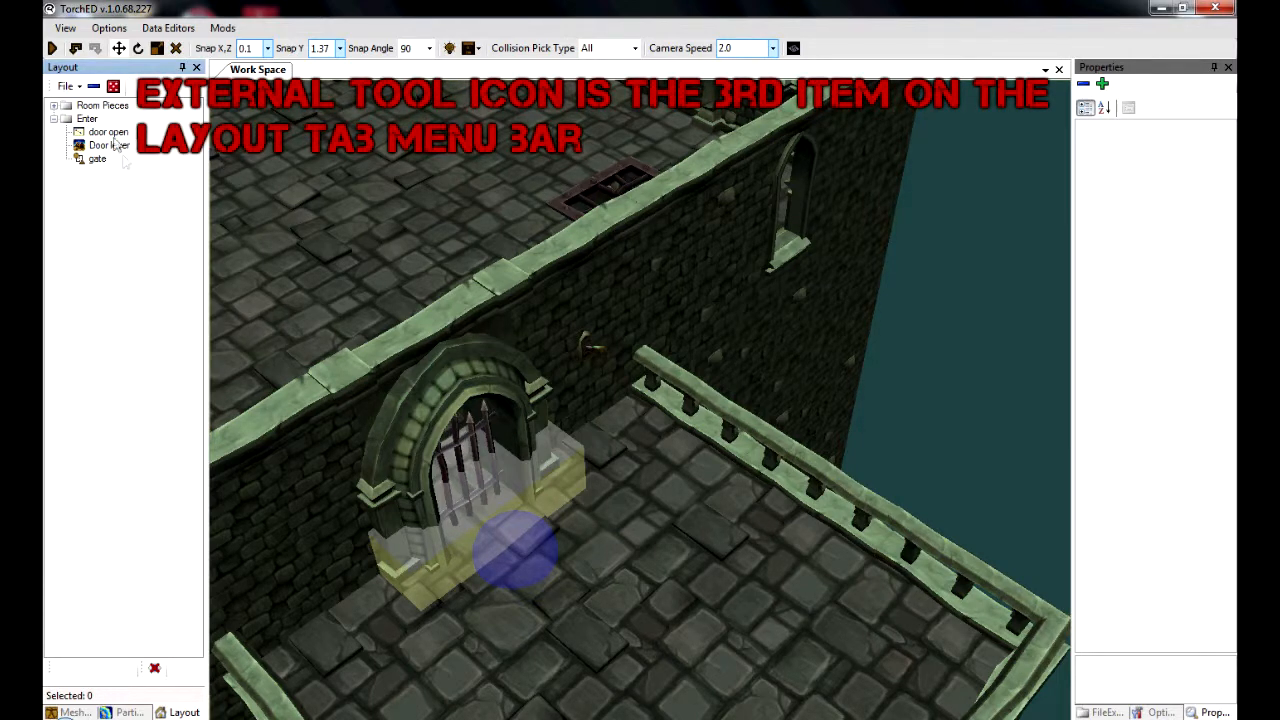
Step: Open the Logic Editor for the door open group and add the Door lever and gate as nodes
click(111, 87)
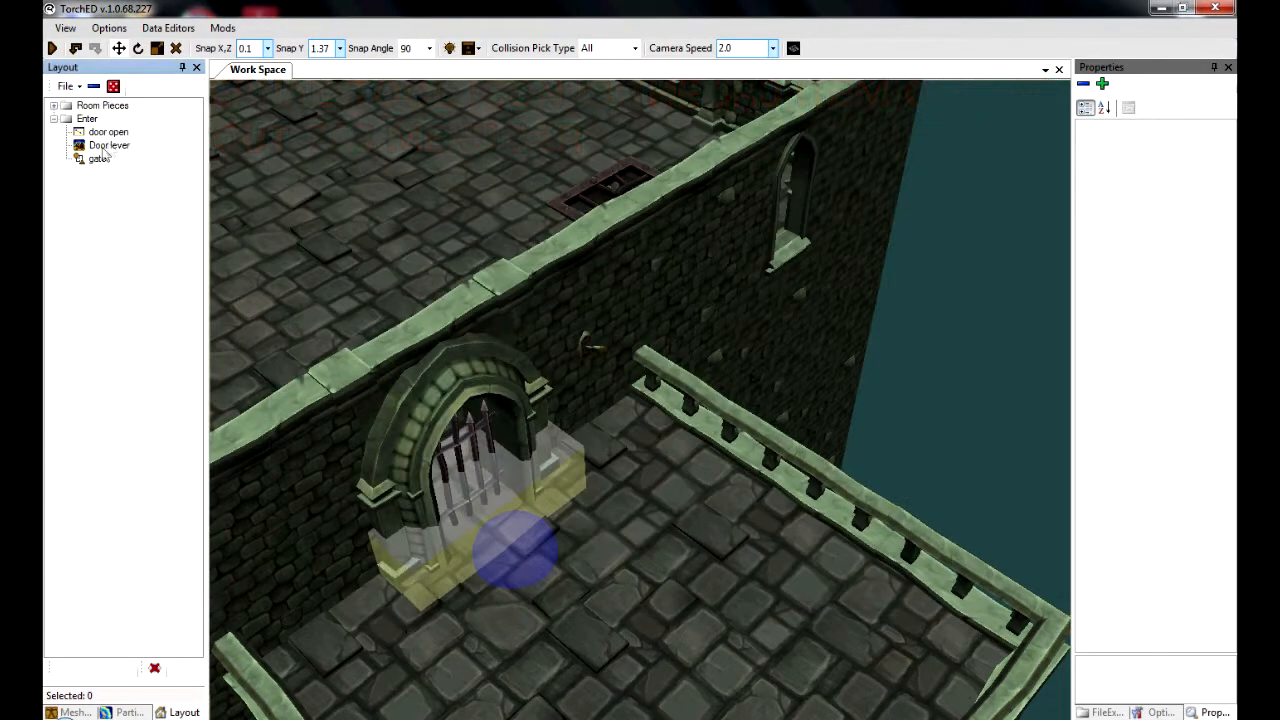
click(105, 147)
ctrl+click(97, 158)
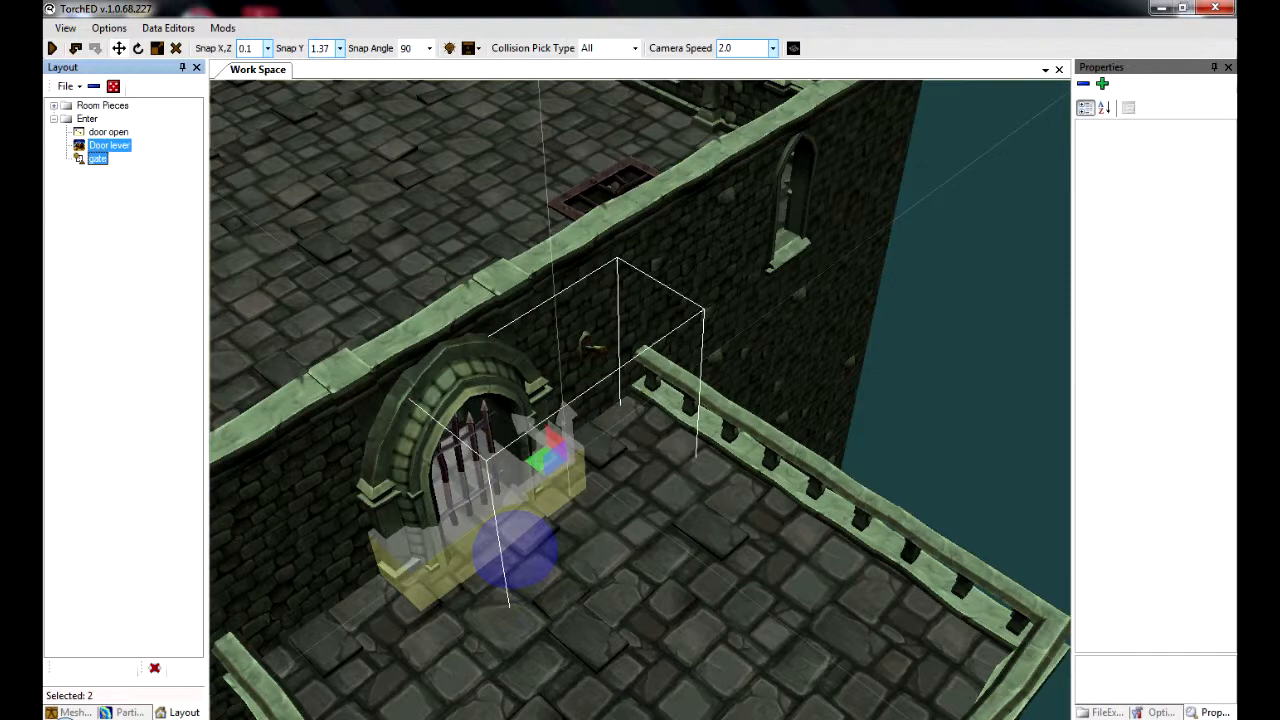
click(480, 660)
right_click(600, 292)
click(628, 306)
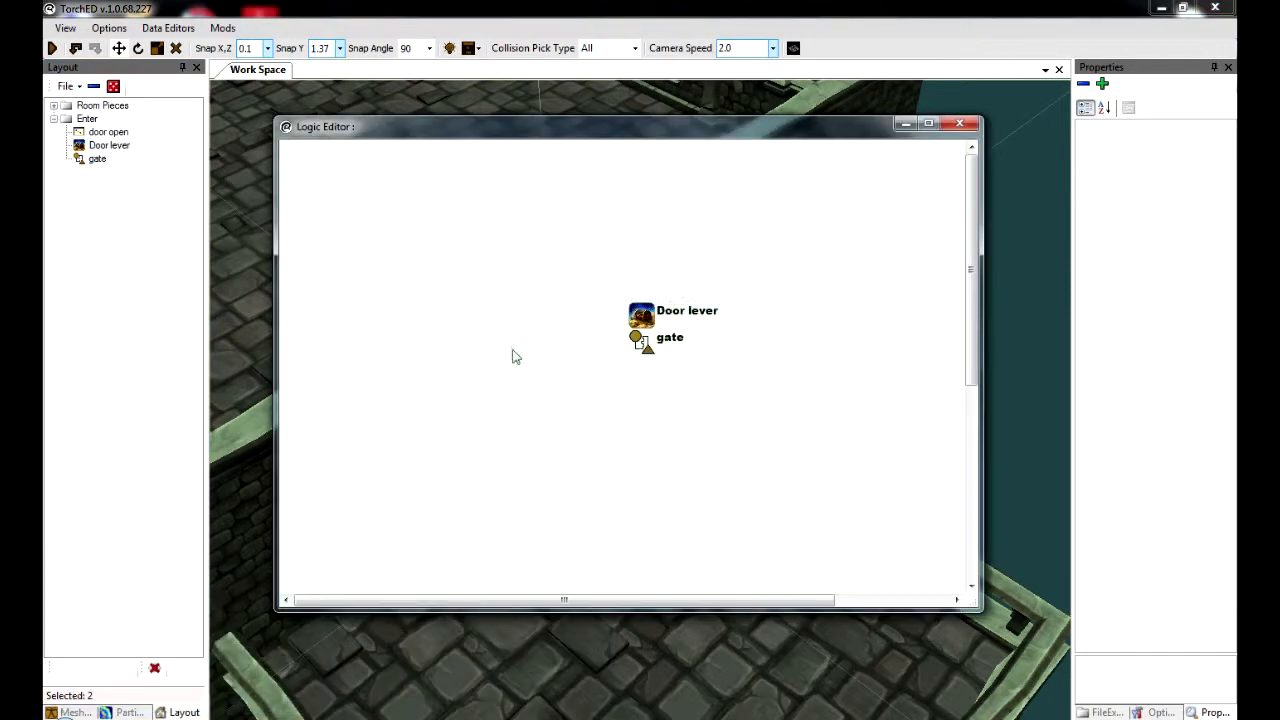
Step: Spread the Door lever and gate nodes apart and add a Triggered output to the Door lever
drag(640, 315, 426, 250)
drag(636, 338, 682, 288)
right_click(426, 248)
mouse_move(491, 261)
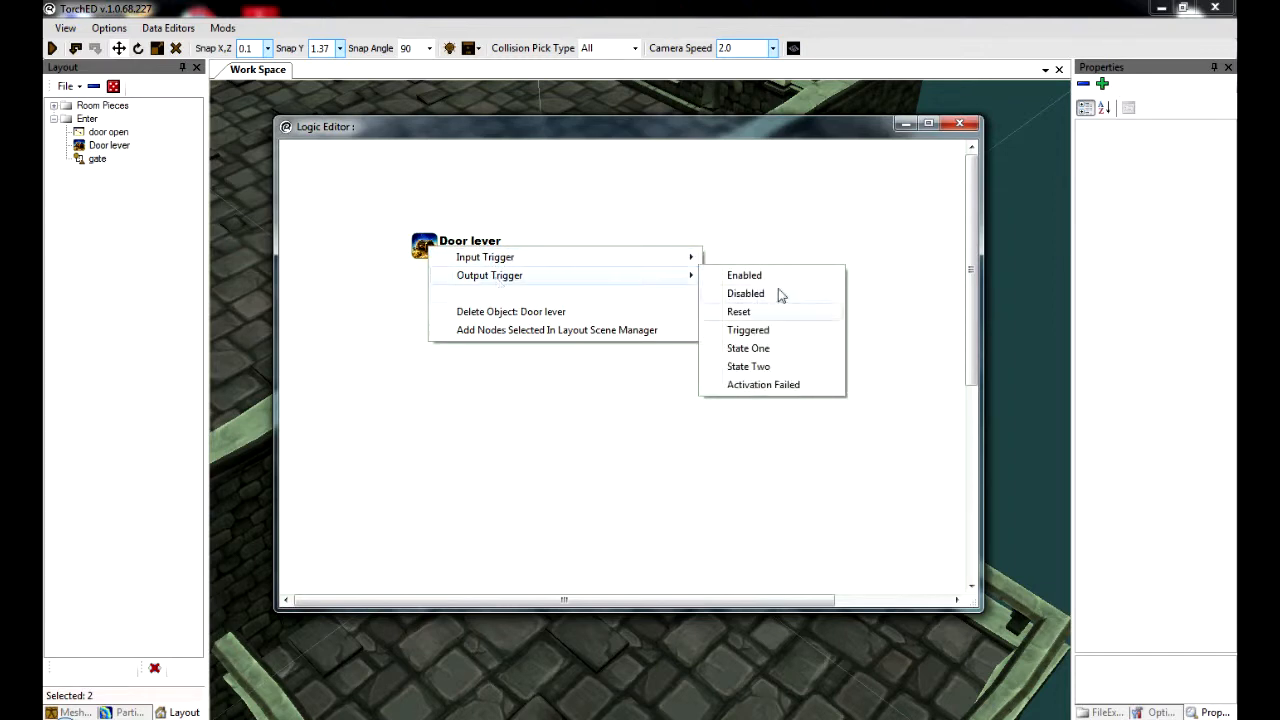
click(774, 334)
Step: Add a Play Backwards input to the gate node and link the Door lever's Triggered output to it
right_click(675, 283)
mouse_move(779, 298)
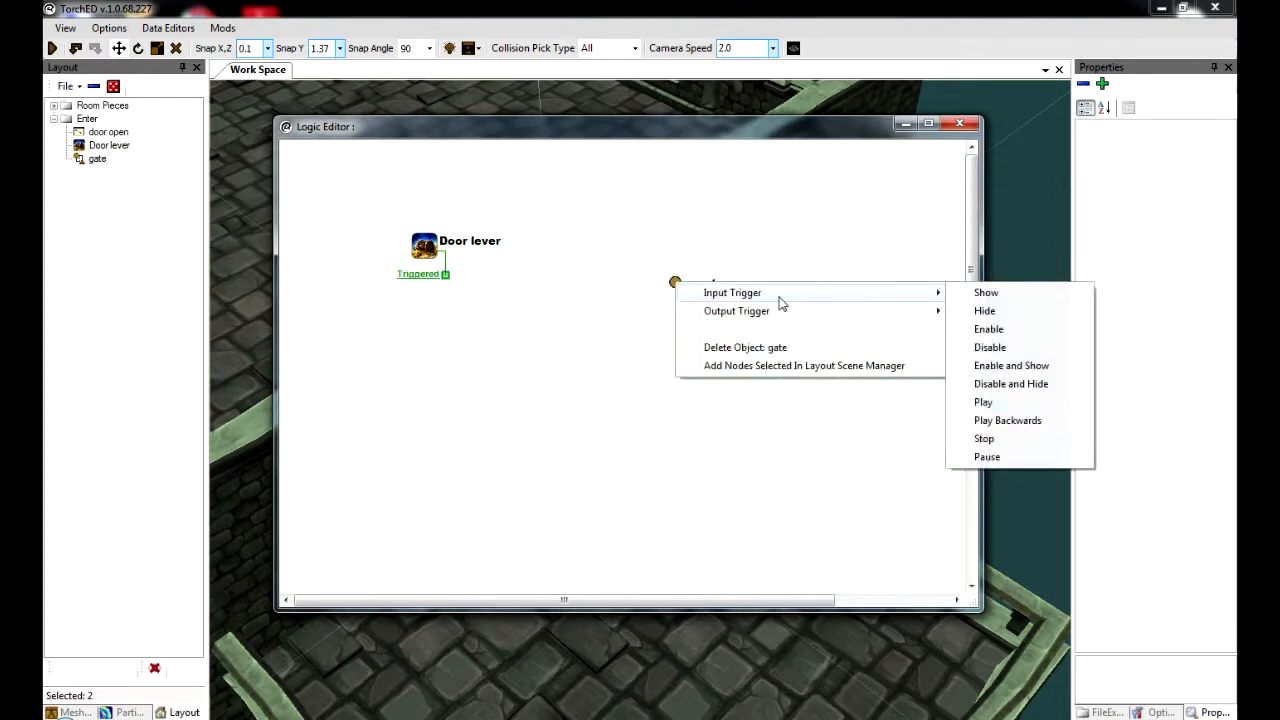
click(1007, 420)
drag(445, 274, 656, 268)
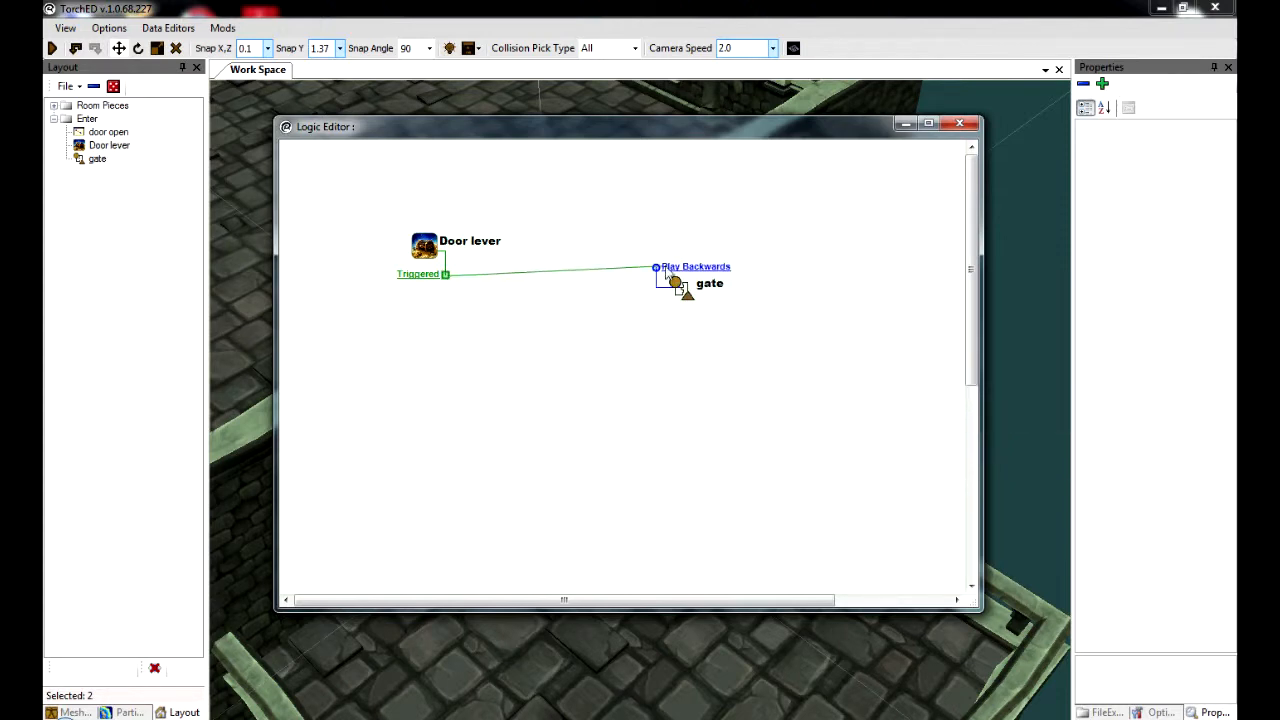
click(648, 268)
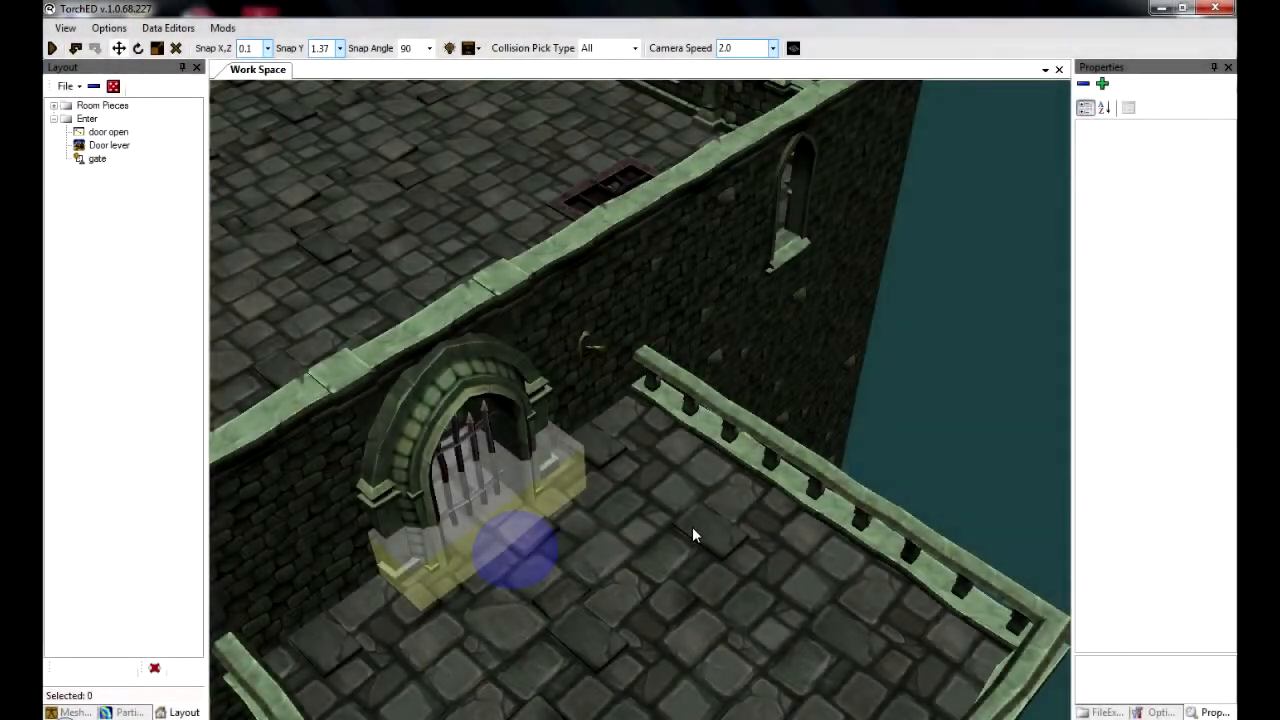
Step: Playtest the level by pulling the lever and checking how the gate responds, then end the playtest
right_click(691, 523)
click(722, 530)
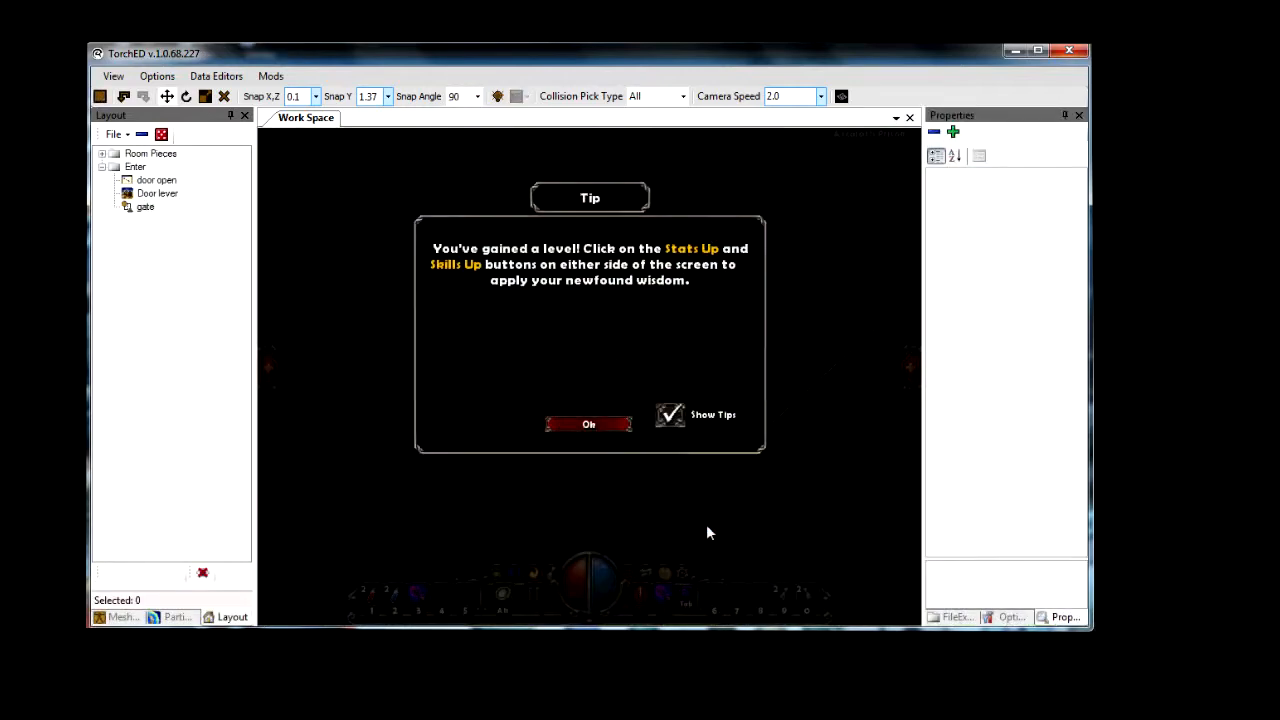
click(588, 424)
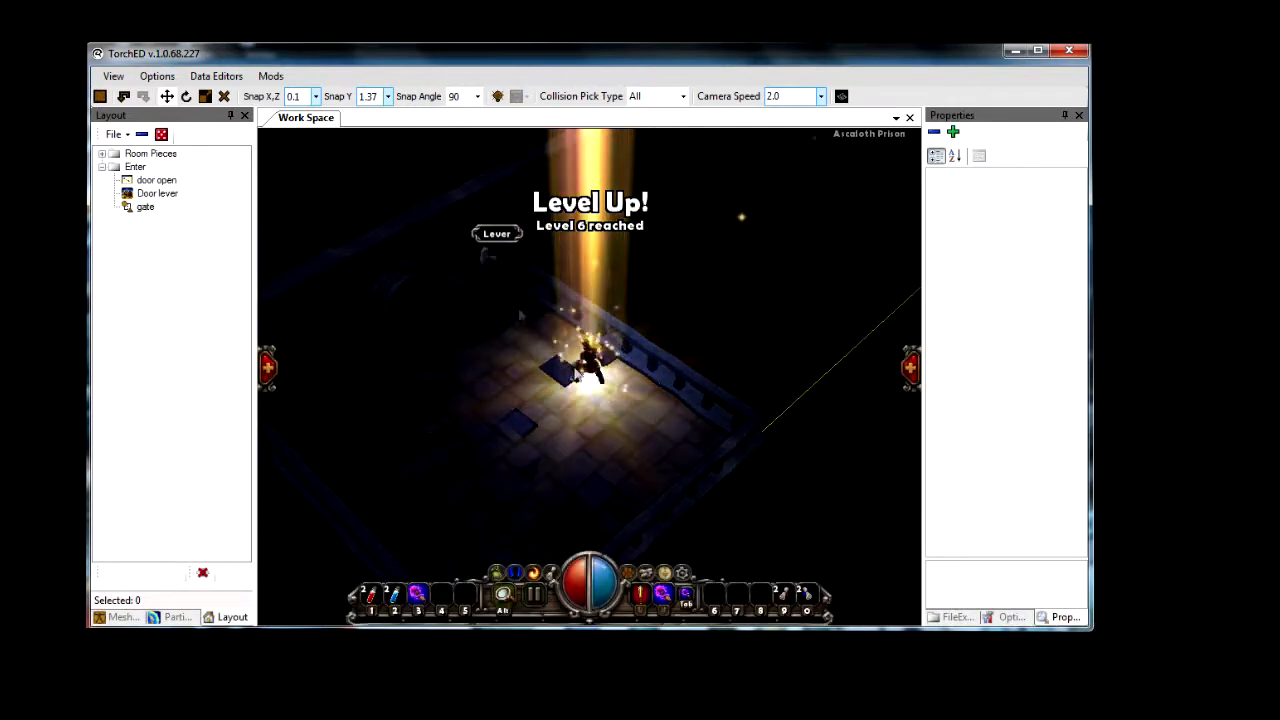
click(430, 356)
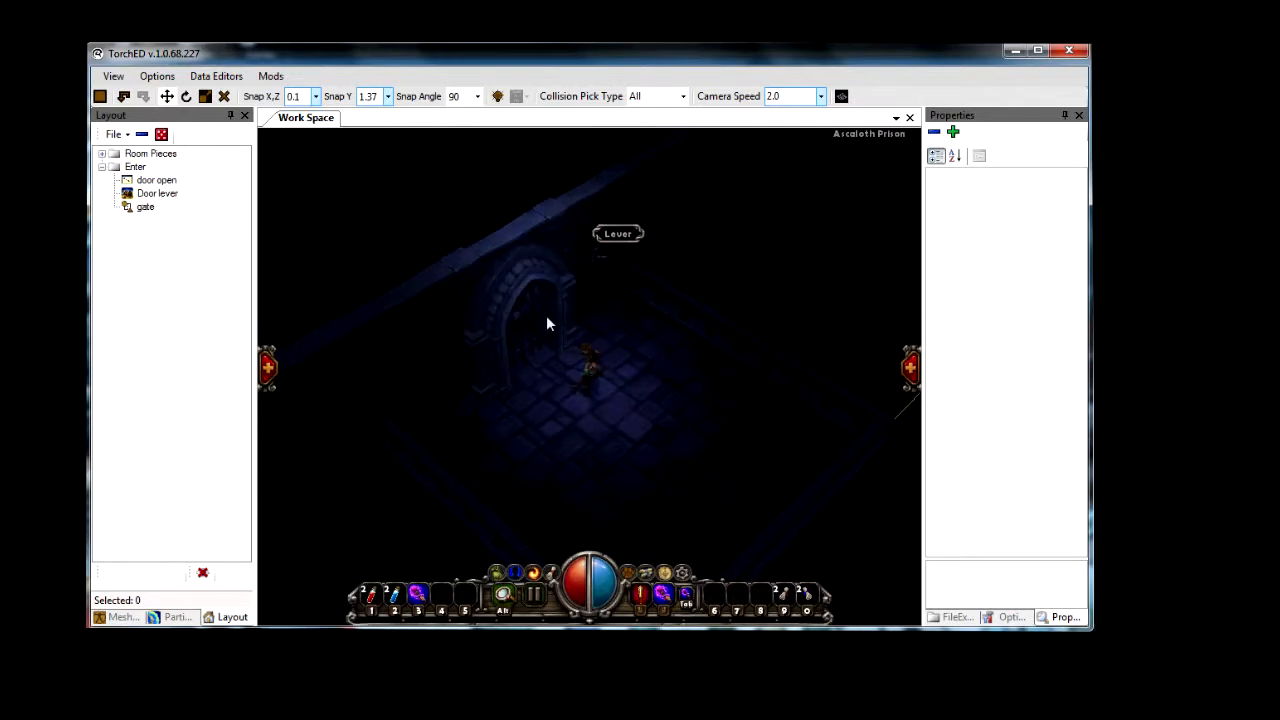
click(637, 337)
click(519, 307)
click(537, 434)
click(492, 334)
click(766, 479)
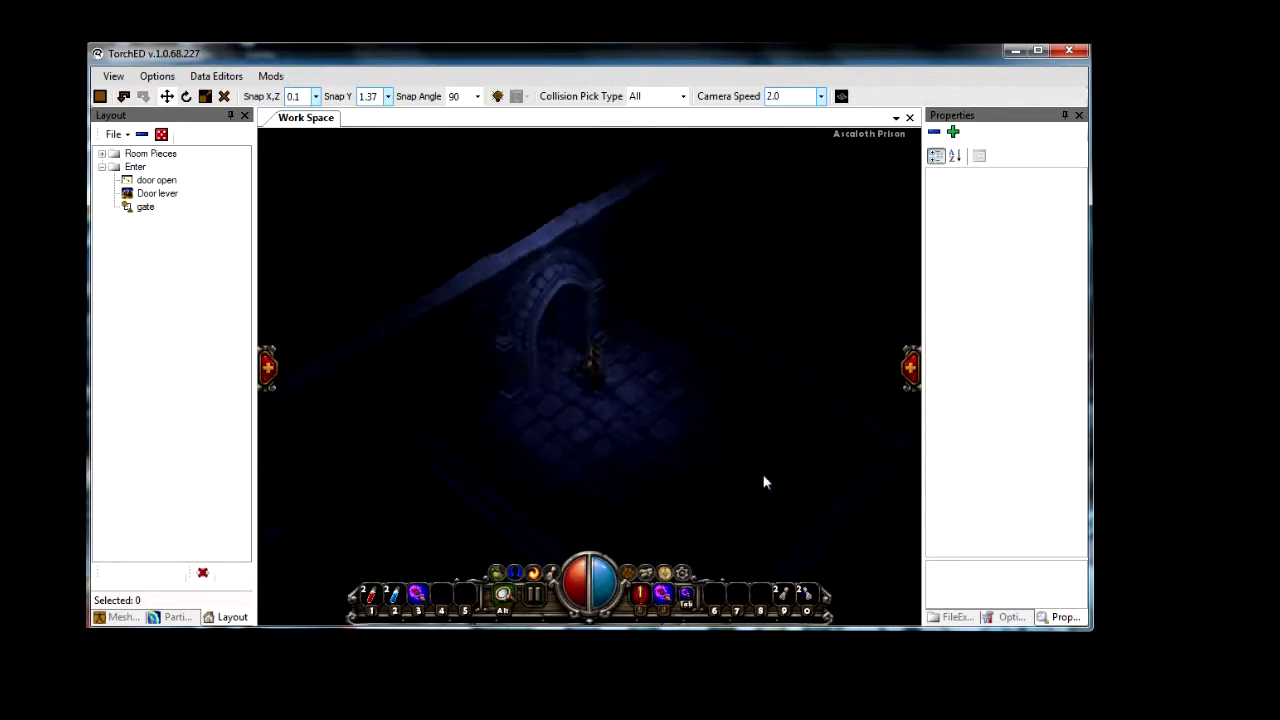
click(100, 96)
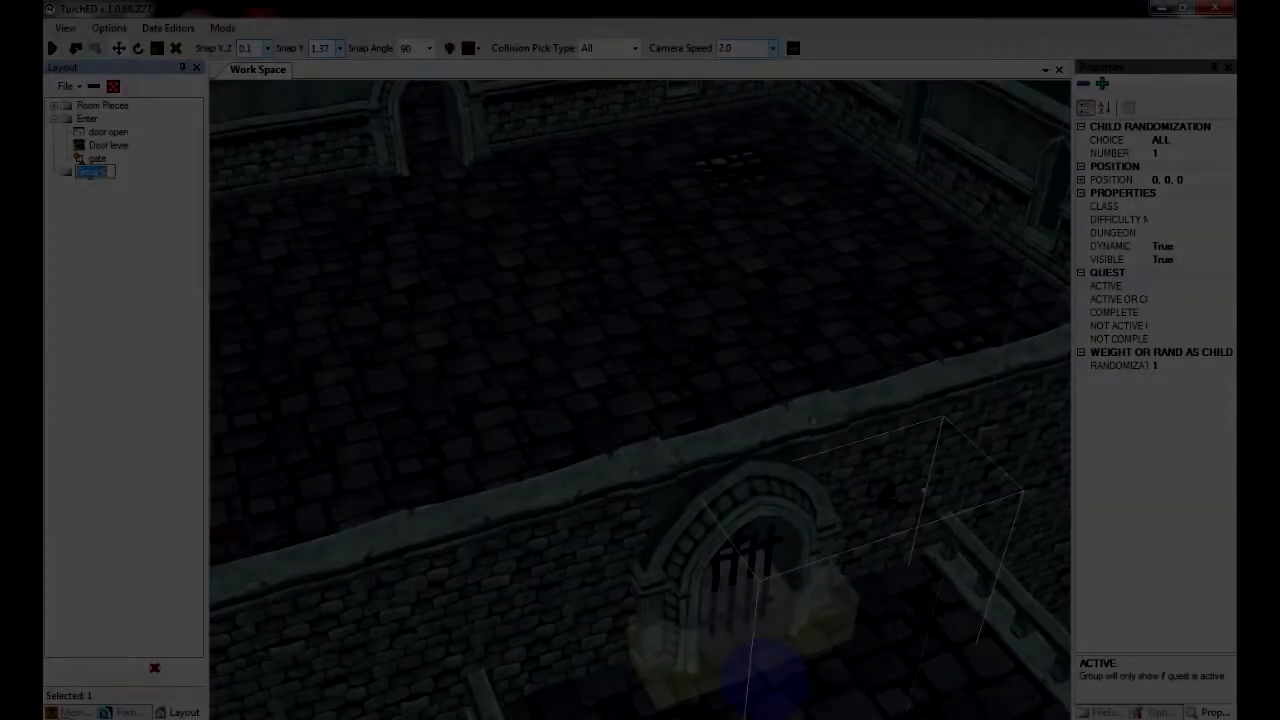
Step: Name the new layout group "battle" and add a Layout Link Timeline to it near the far archway
text(ttl)
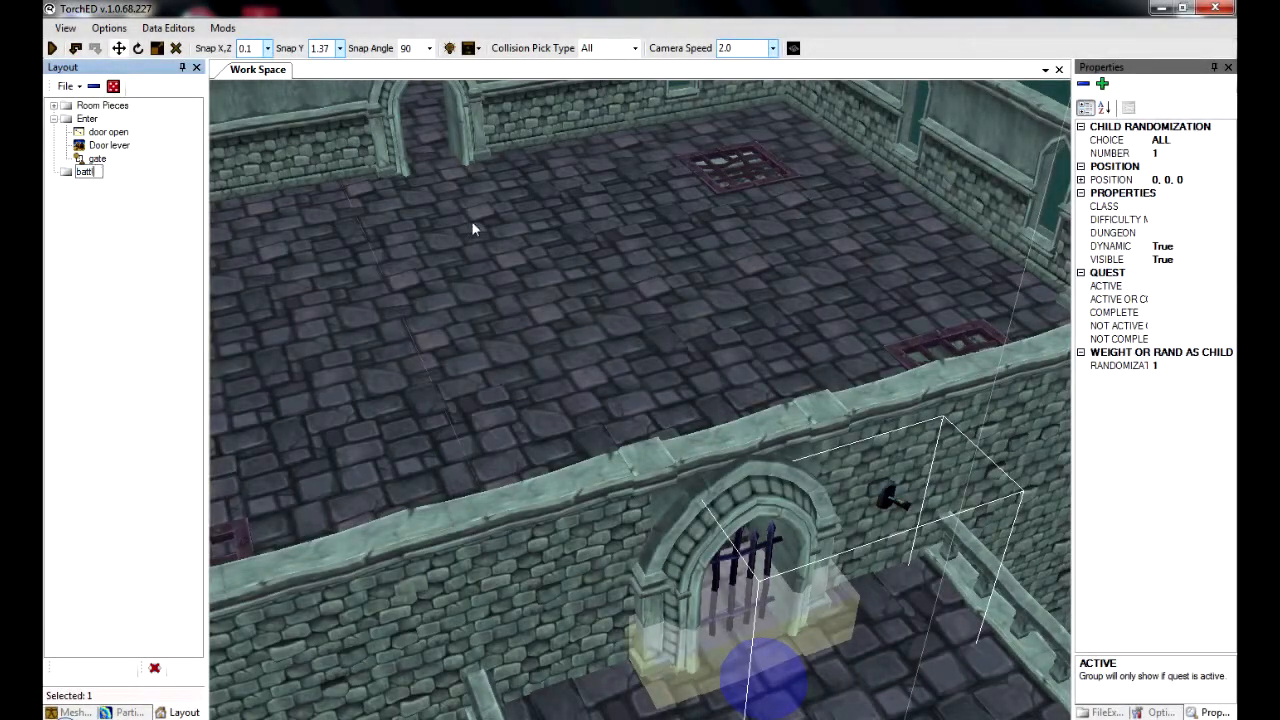
click(96, 298)
right_drag(566, 320, 600, 410)
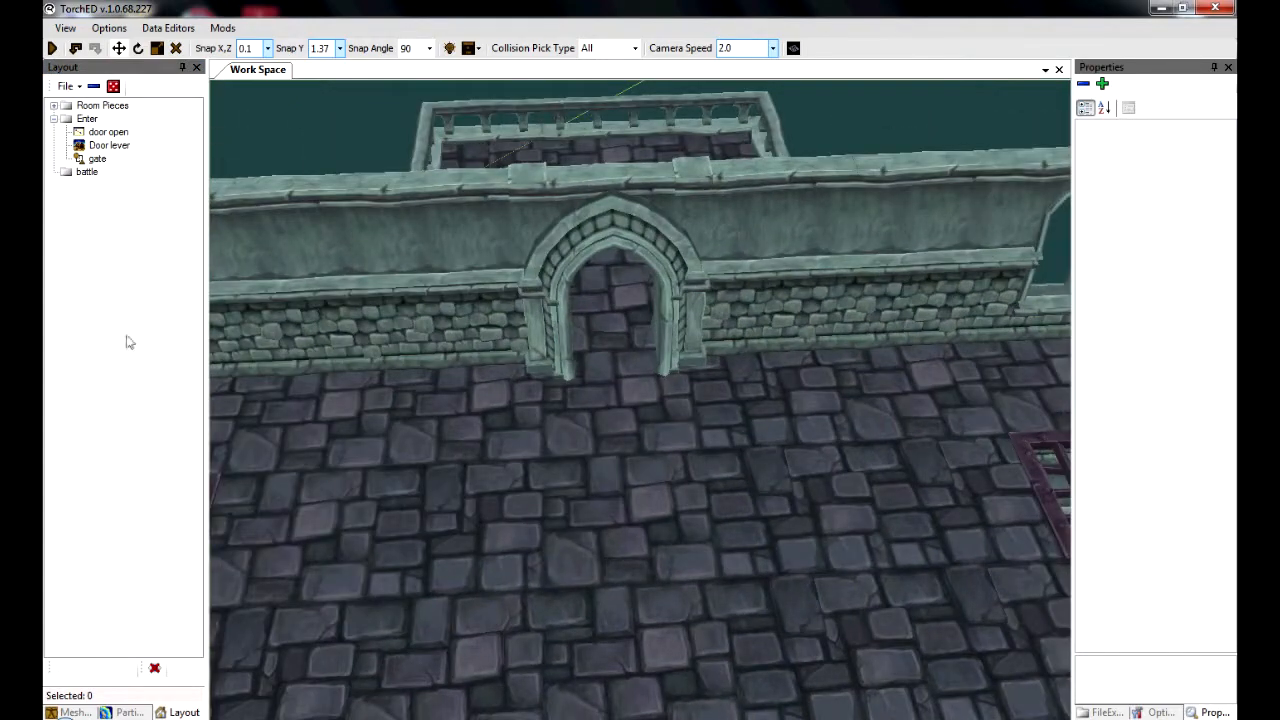
click(82, 173)
right_click(79, 176)
mouse_move(205, 216)
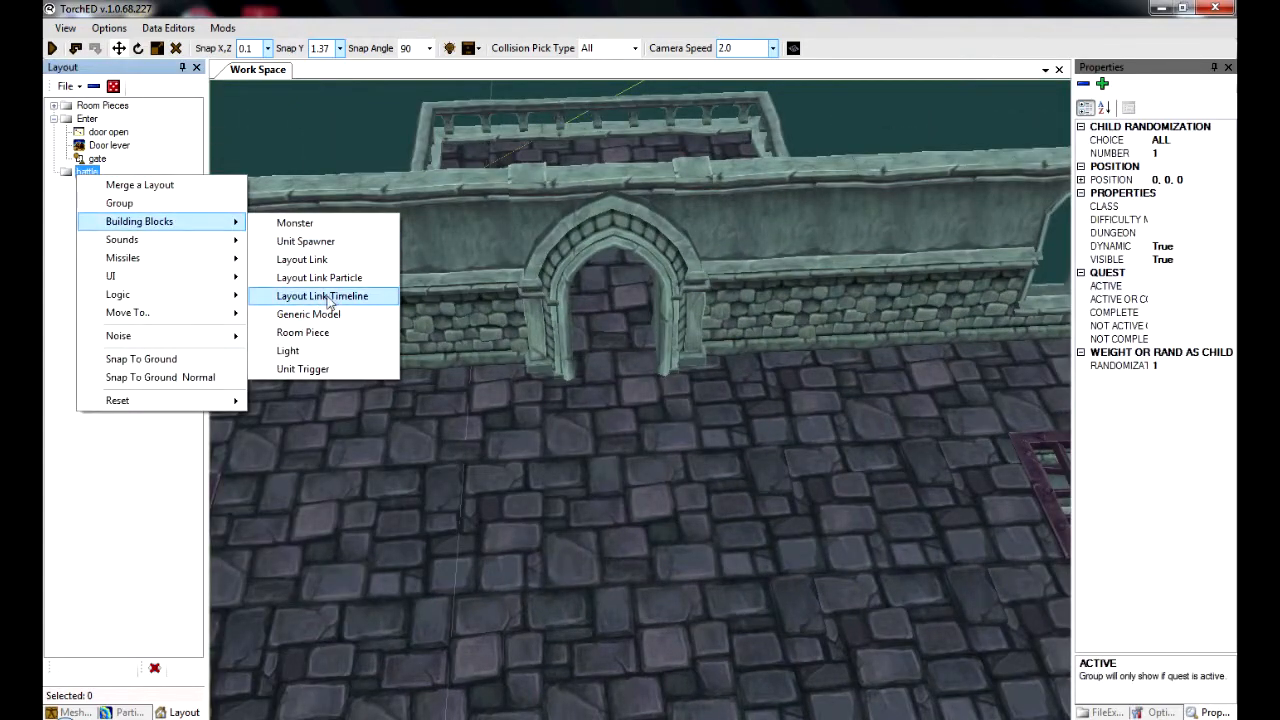
click(300, 297)
Step: Set the Layout Link Timeline's position to X -4 and Z 36
click(132, 186)
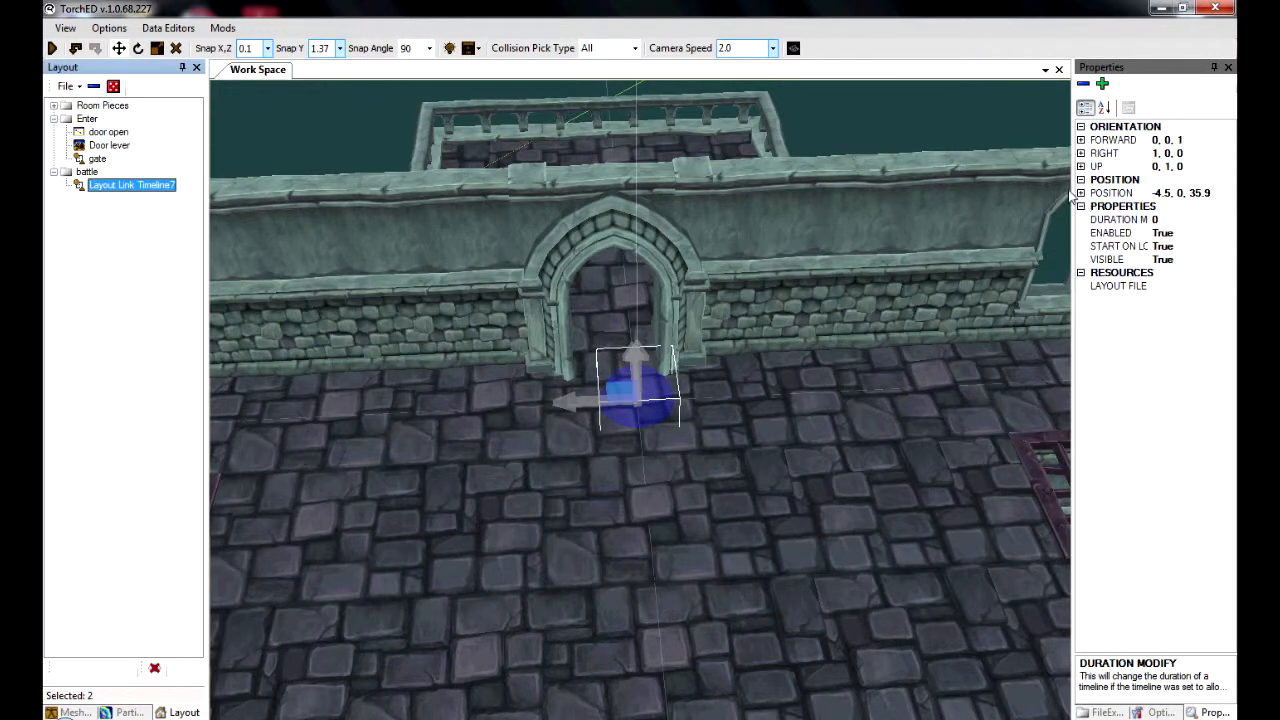
click(1080, 192)
click(1201, 206)
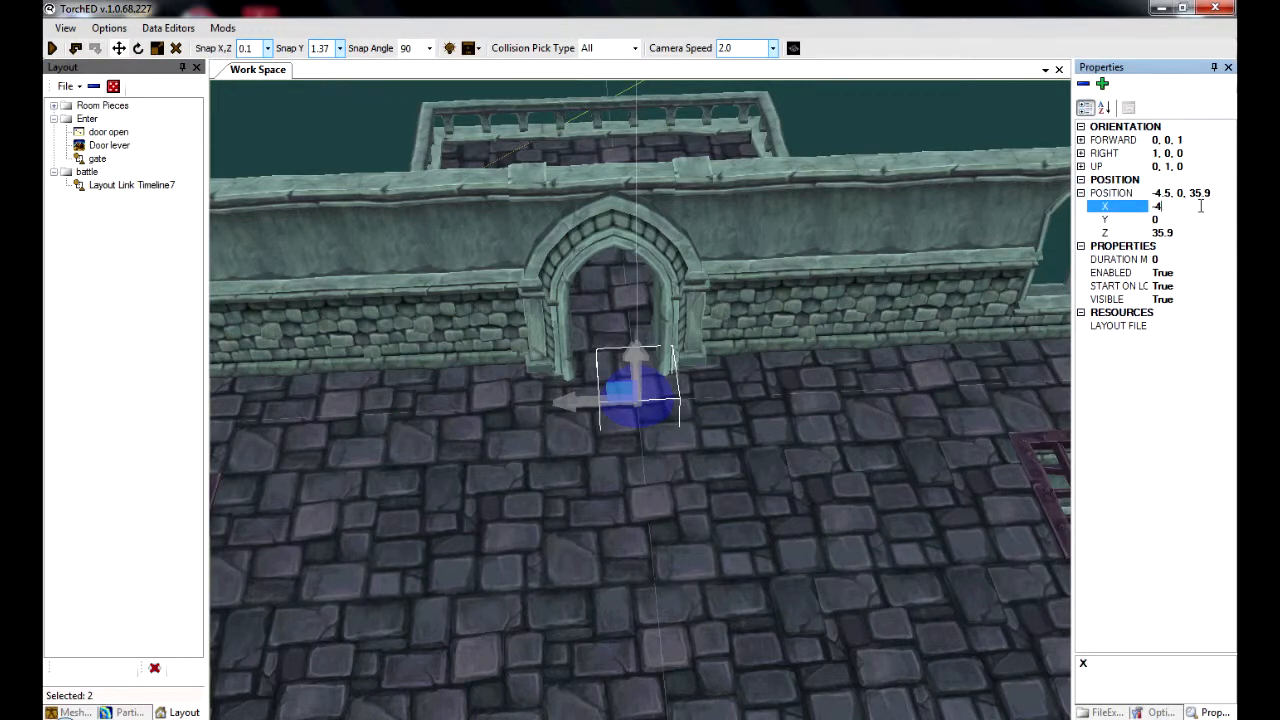
click(1212, 232)
text(35)
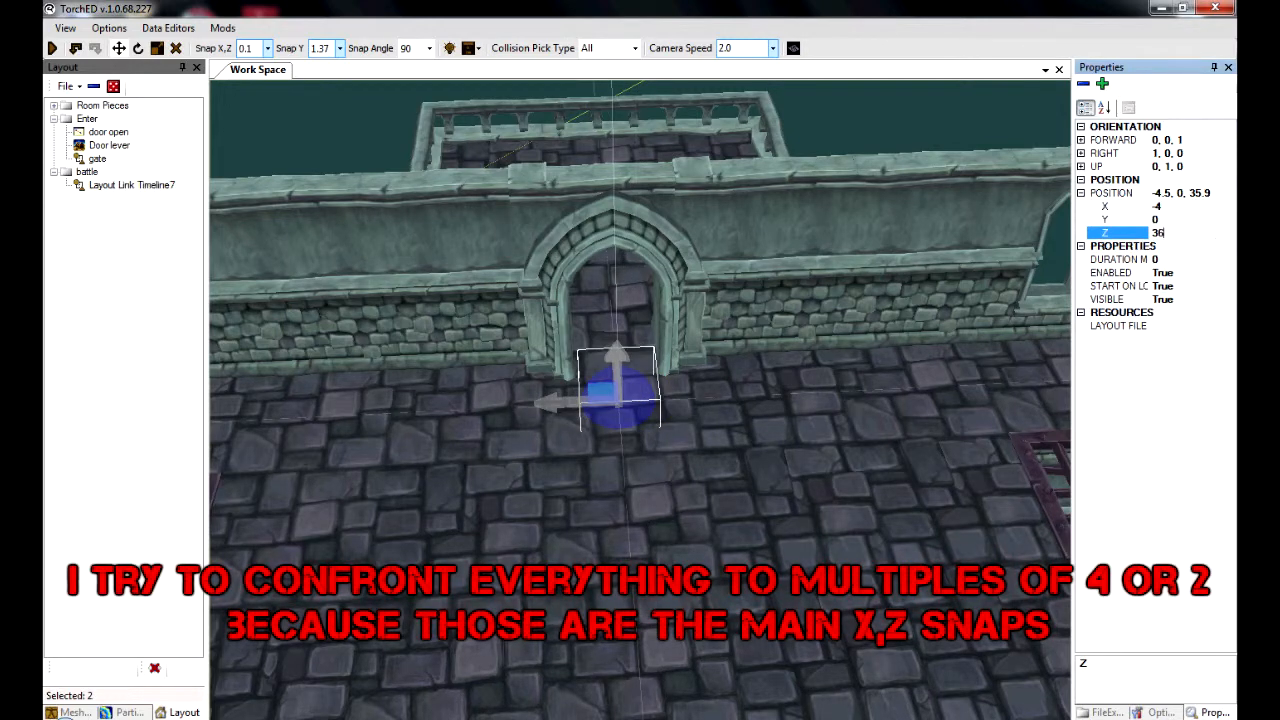
click(1192, 222)
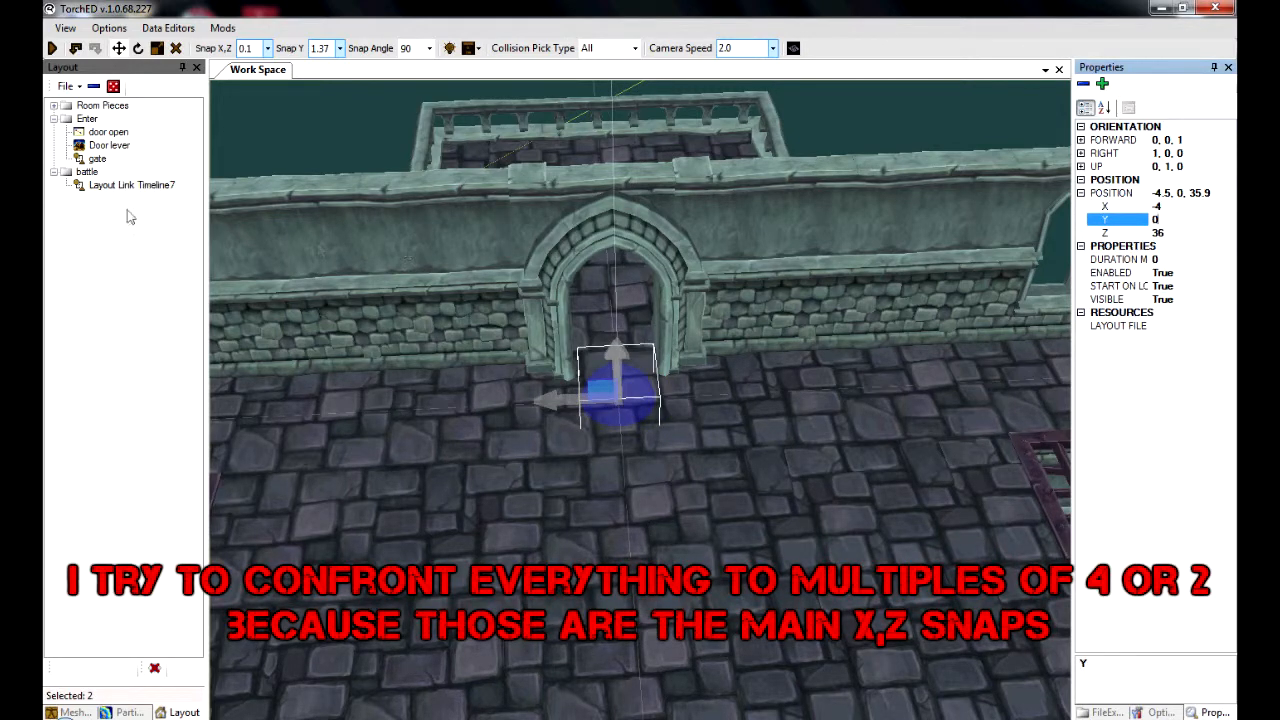
Step: Rename the Layout Link Timeline in the battle group as "gate2"
click(133, 186)
text(gate)
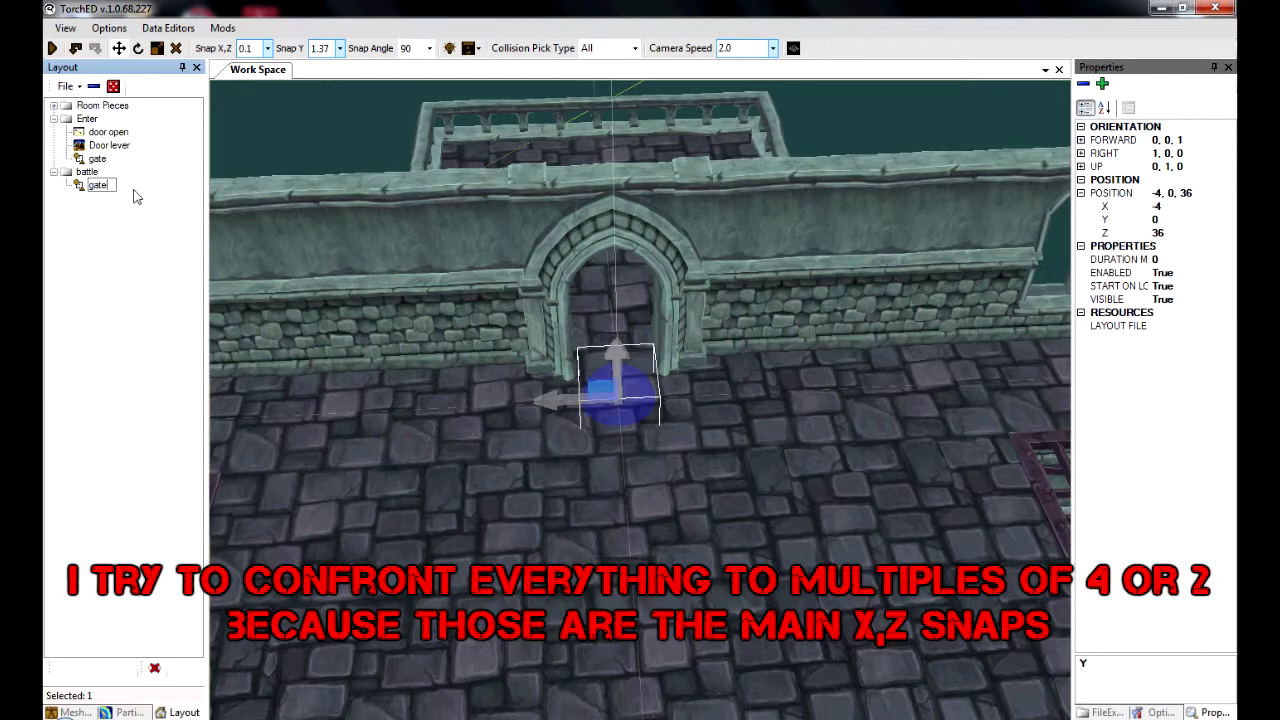
click(137, 196)
Step: Assign the gate layout file from the crypt_props folder to gate2 and rotate it 180 degrees into the archway
click(95, 191)
click(1118, 325)
click(1229, 325)
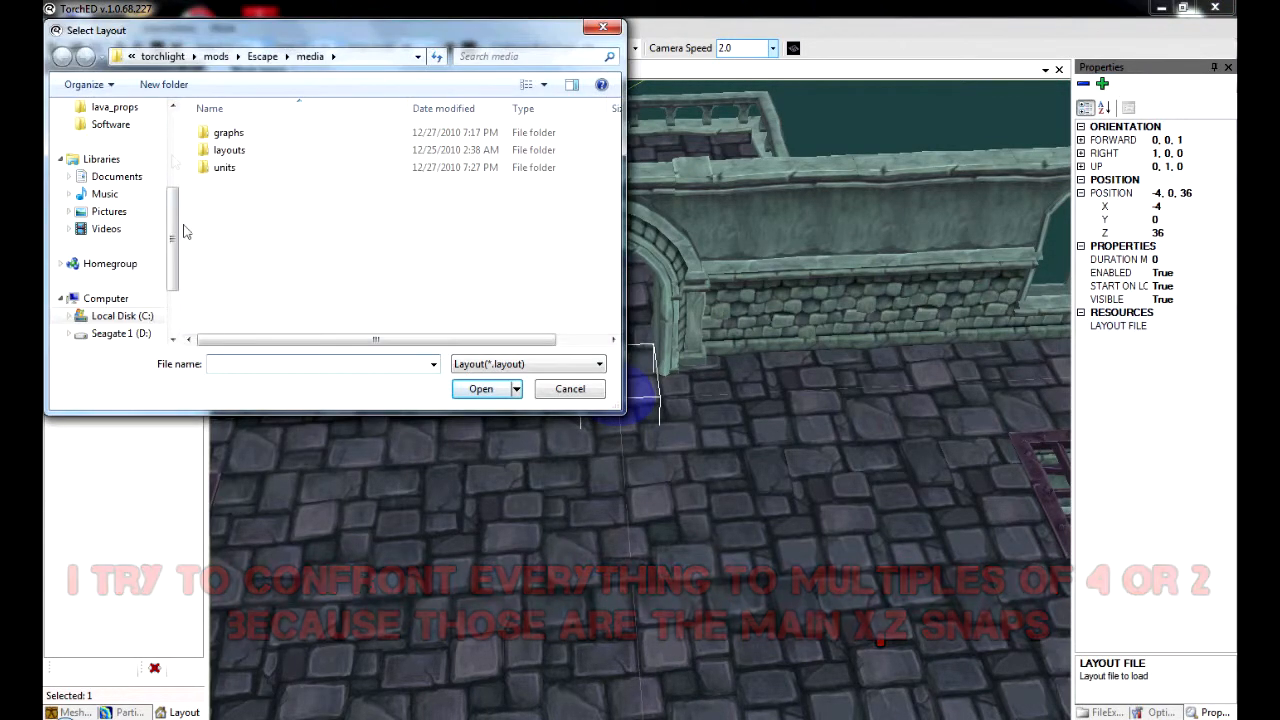
scroll(183, 232, up, 2)
click(117, 194)
click(263, 253)
scroll(305, 303, down, 2)
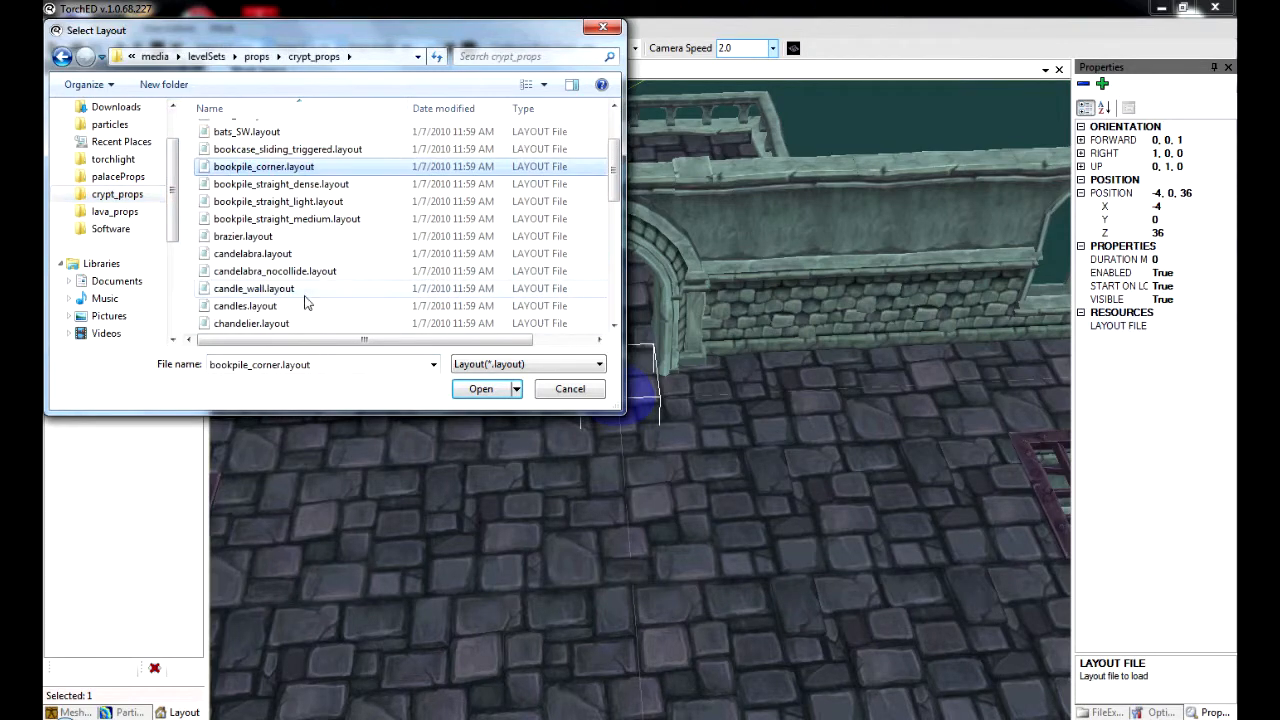
scroll(305, 303, down, 2)
click(262, 236)
click(481, 388)
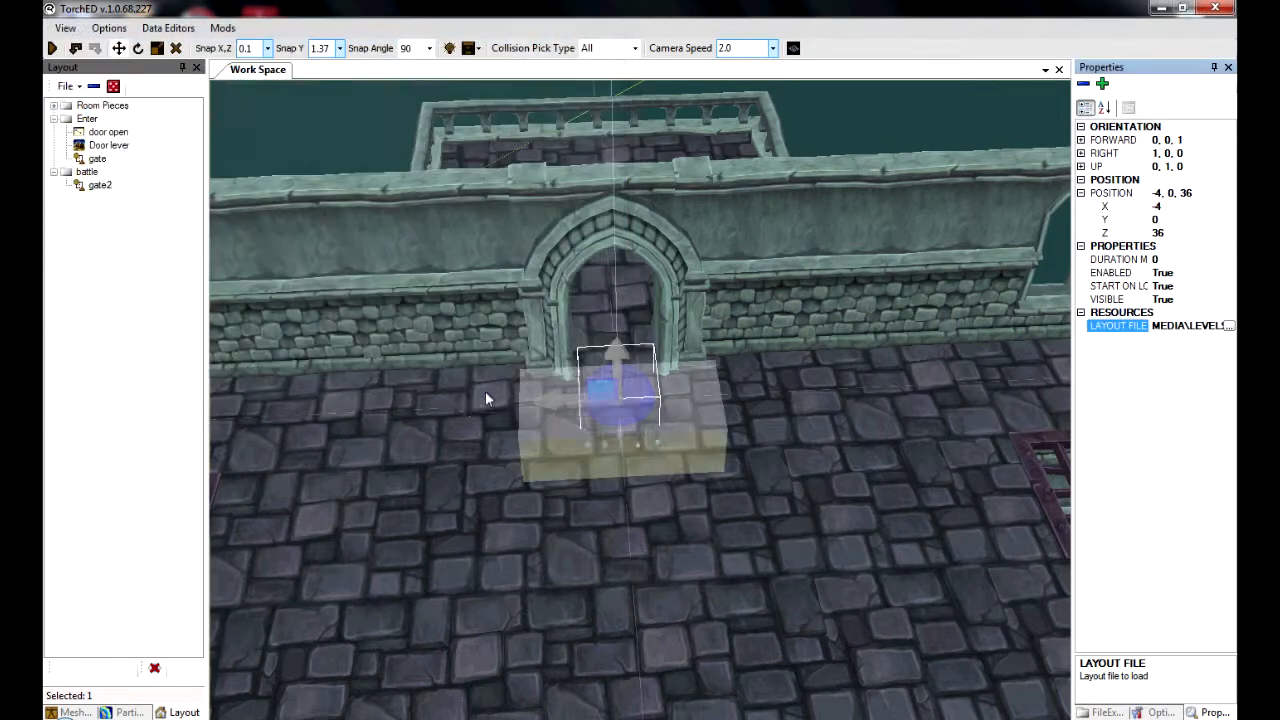
click(93, 190)
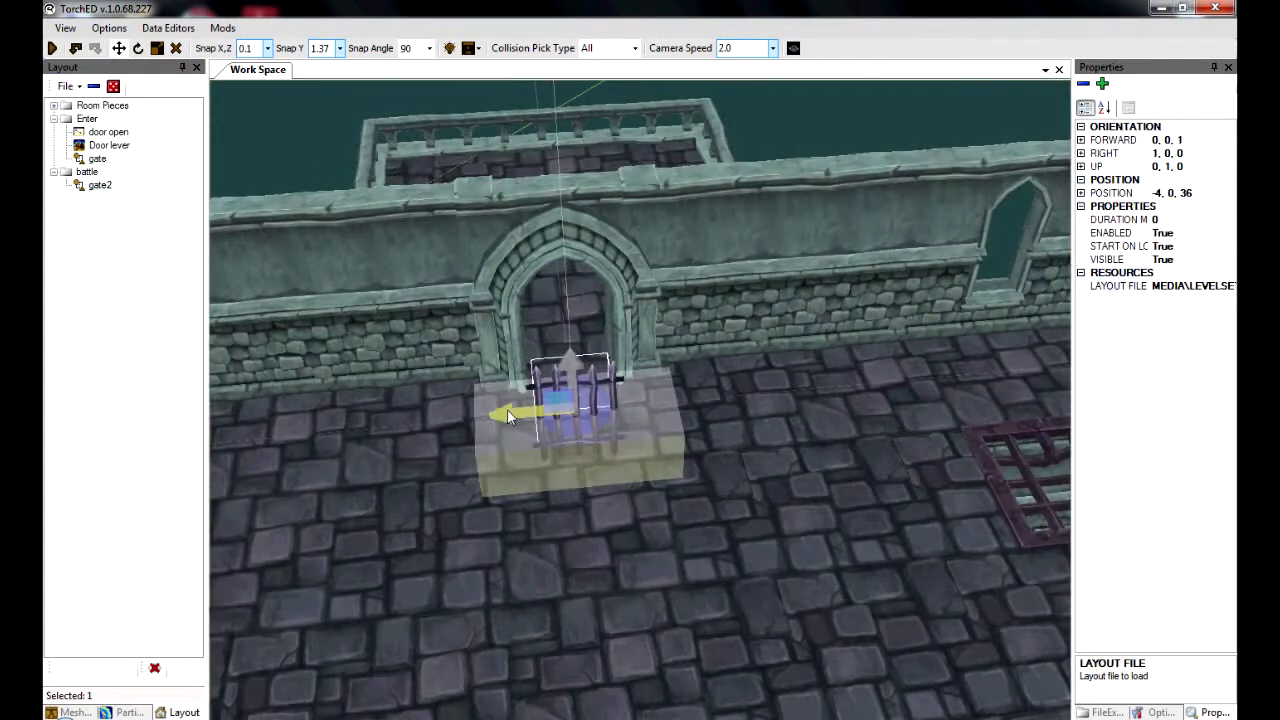
key(r)
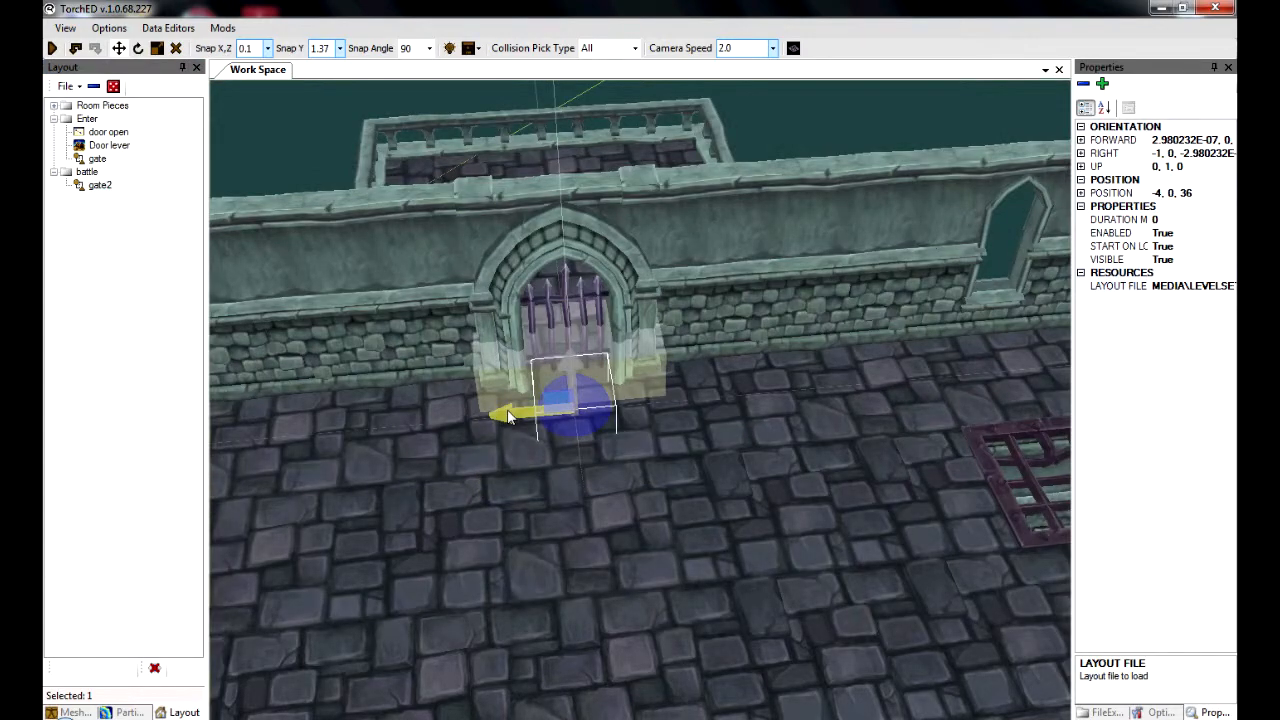
Step: Add a Player Box Trigger to the battle group
click(87, 172)
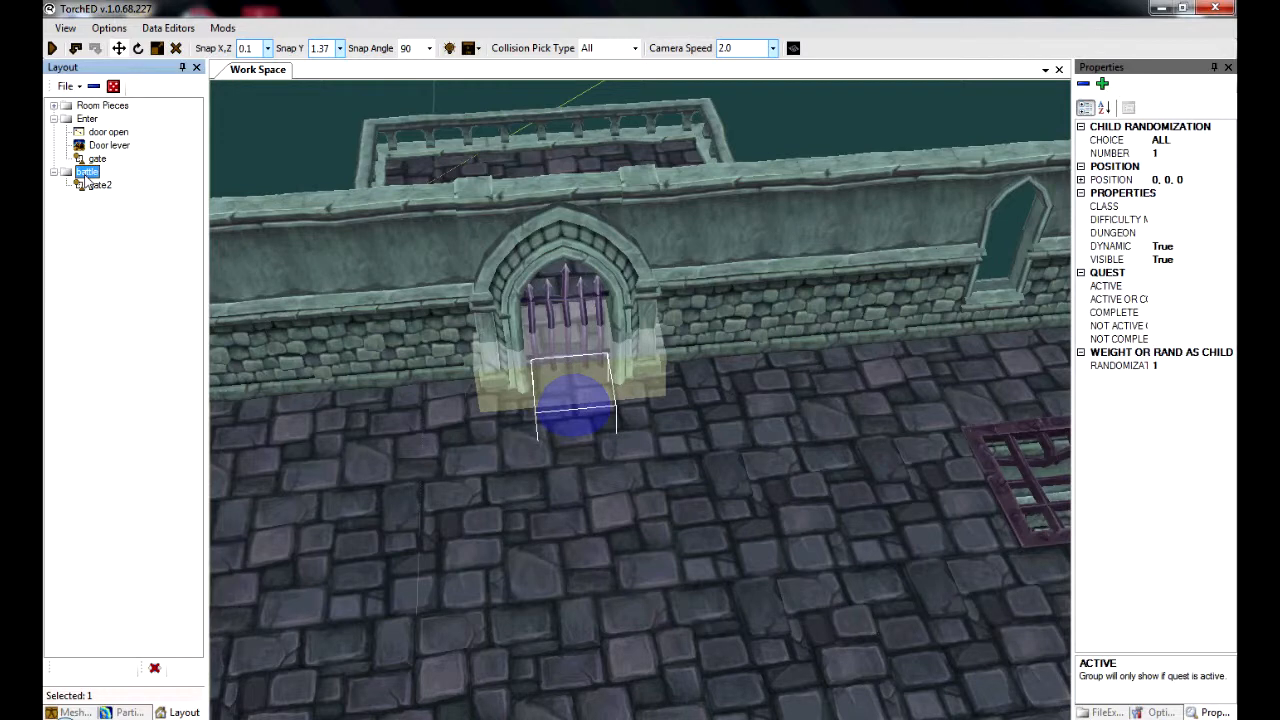
right_click(87, 177)
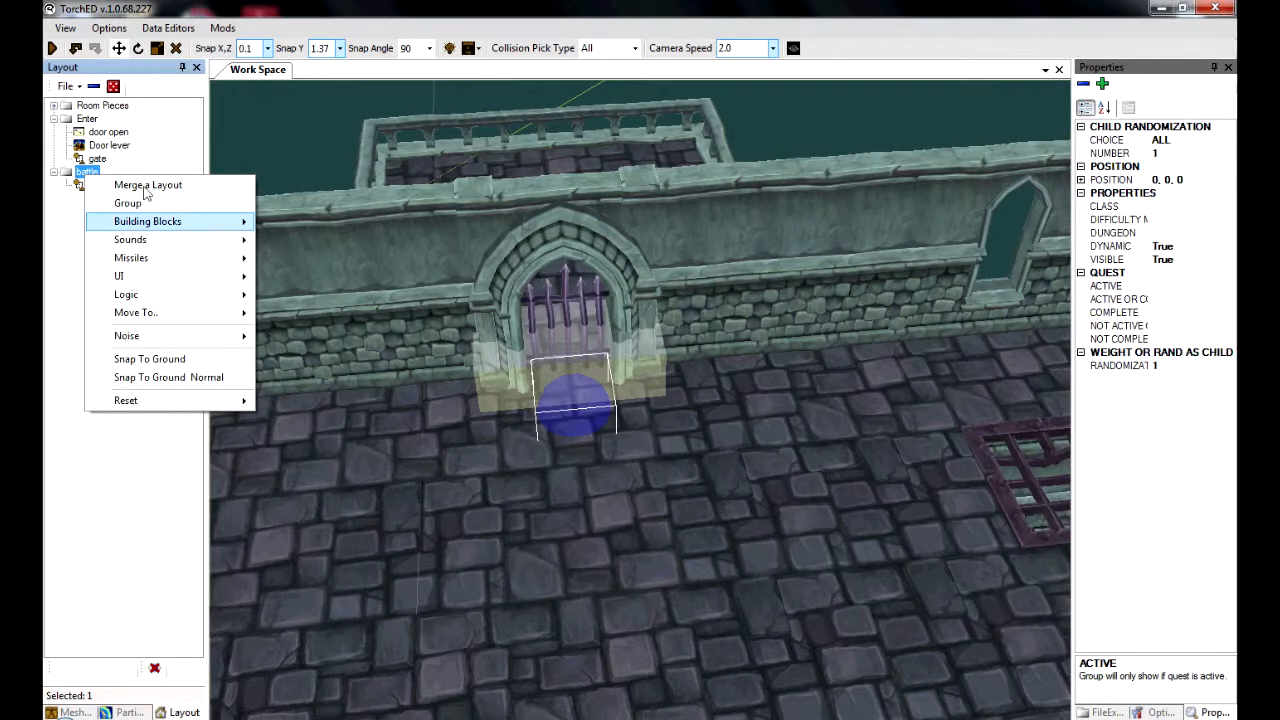
mouse_move(177, 295)
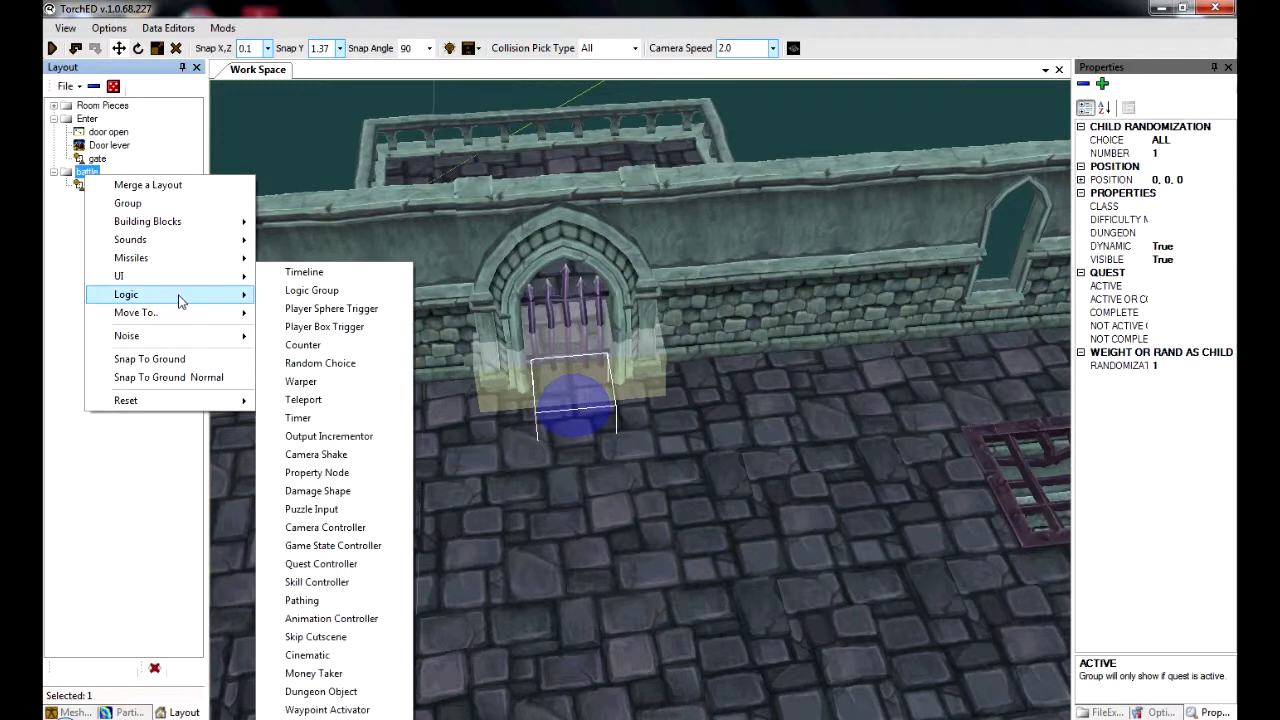
click(312, 328)
double_click(113, 199)
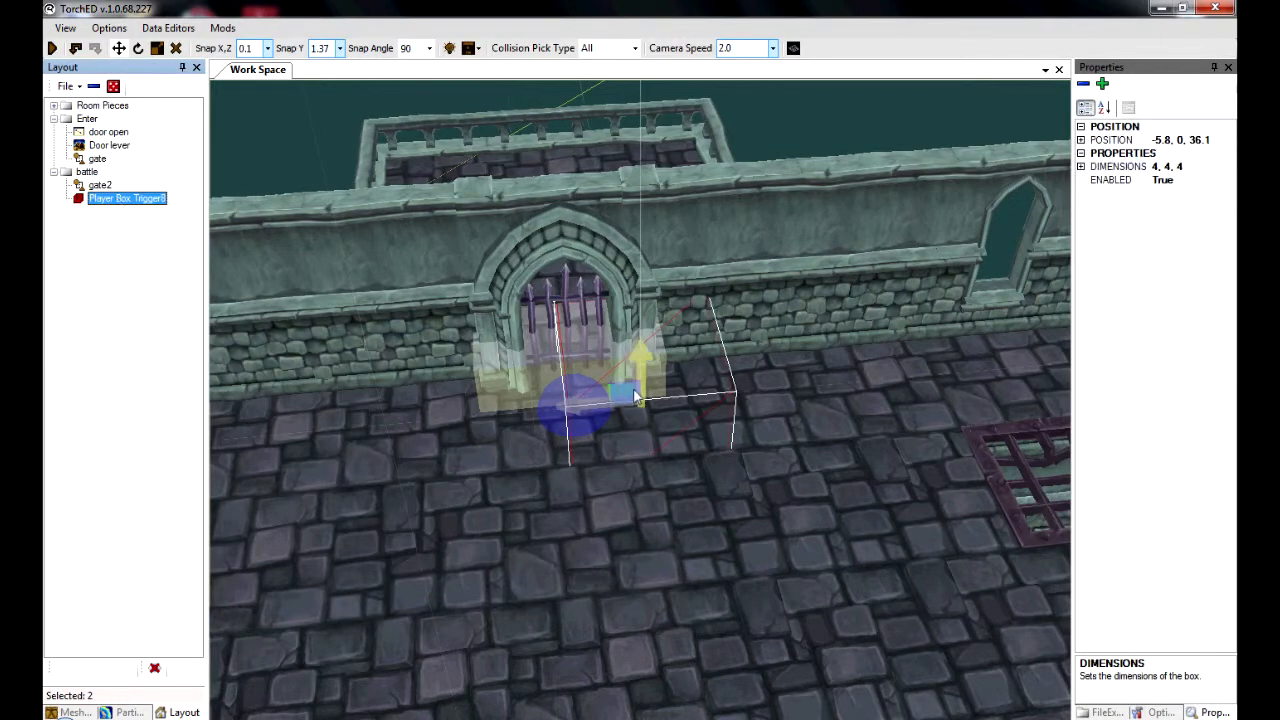
Step: Set the Player Box Trigger's position to X -4 and Z 36
right_drag(626, 389, 674, 384)
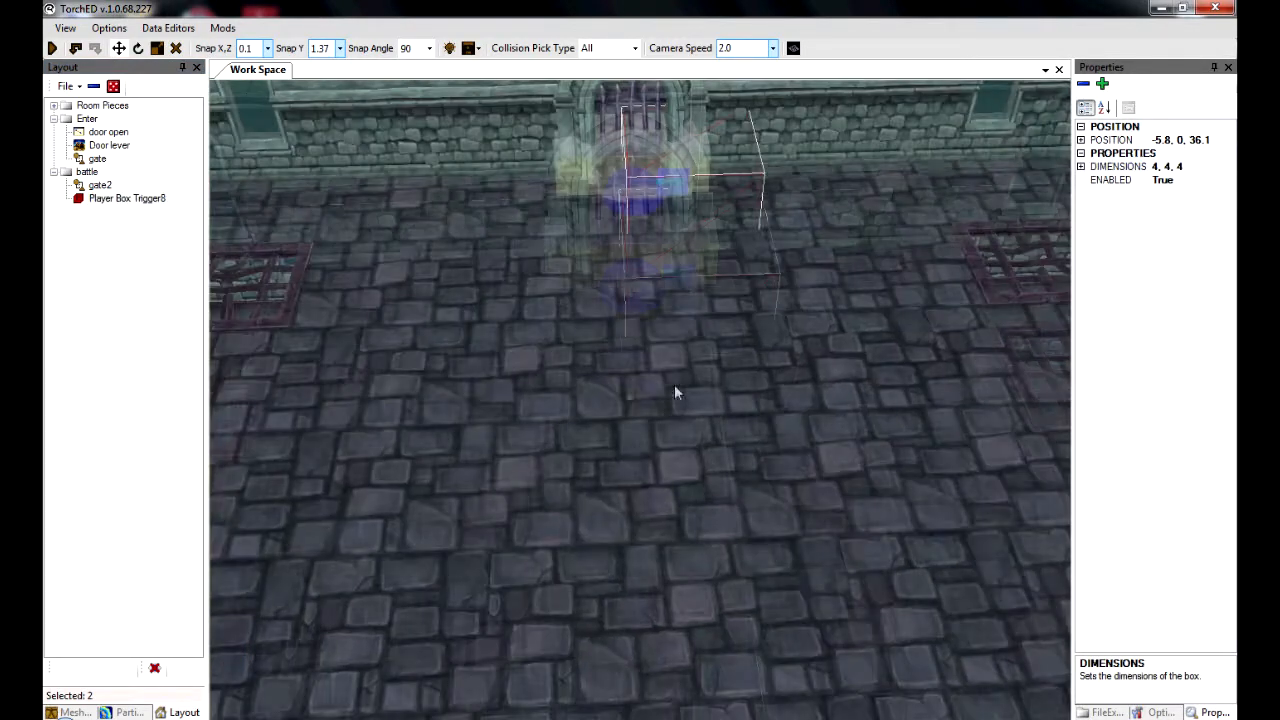
double_click(1110, 140)
click(1199, 156)
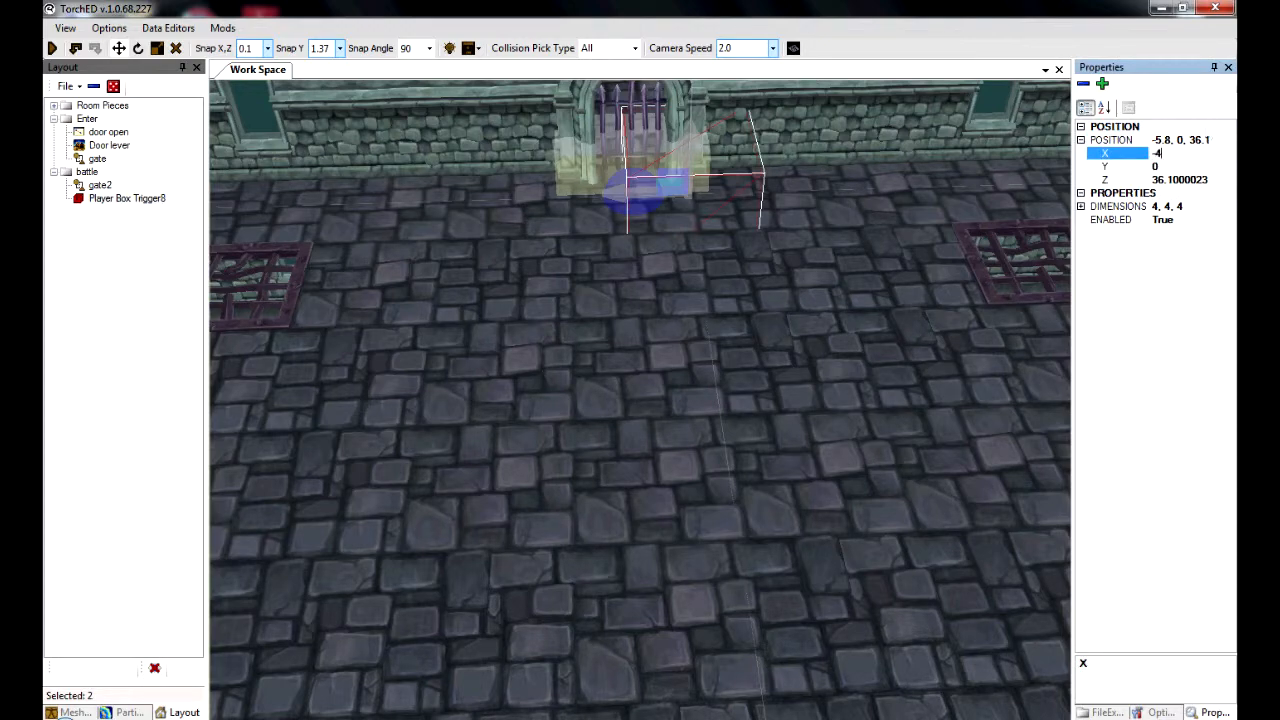
key(Return)
click(1110, 180)
text(36)
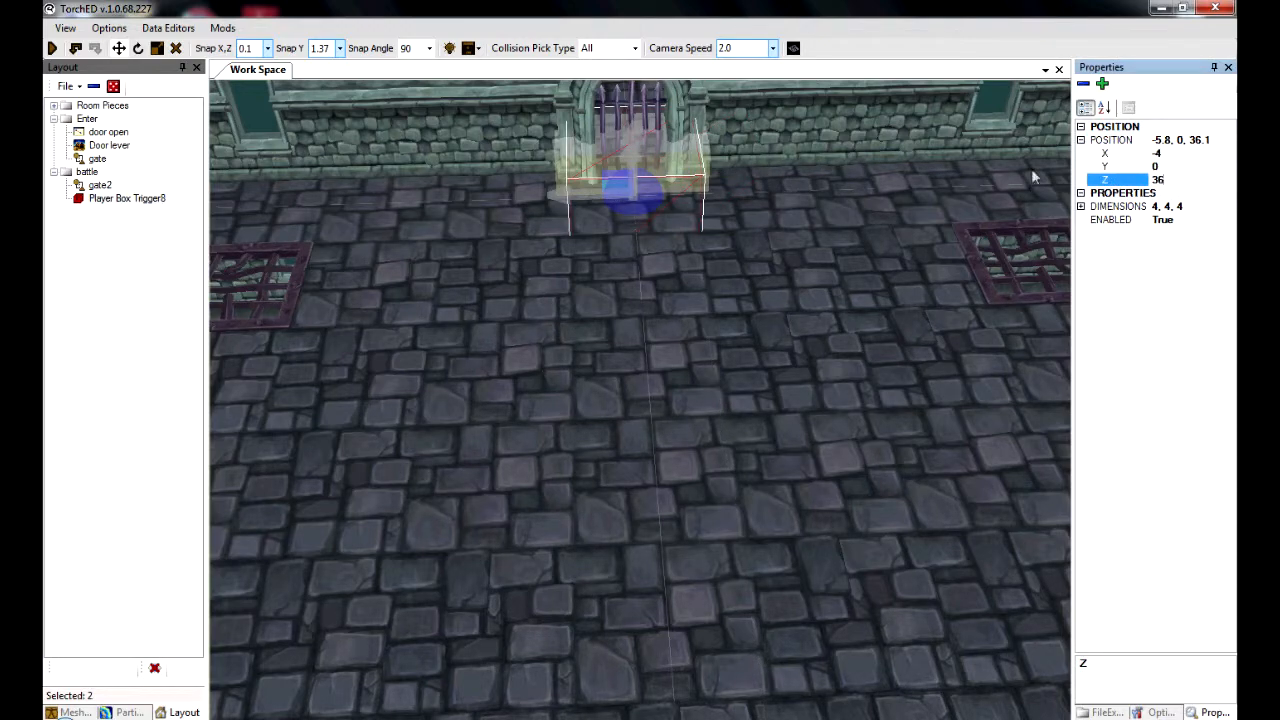
key(Return)
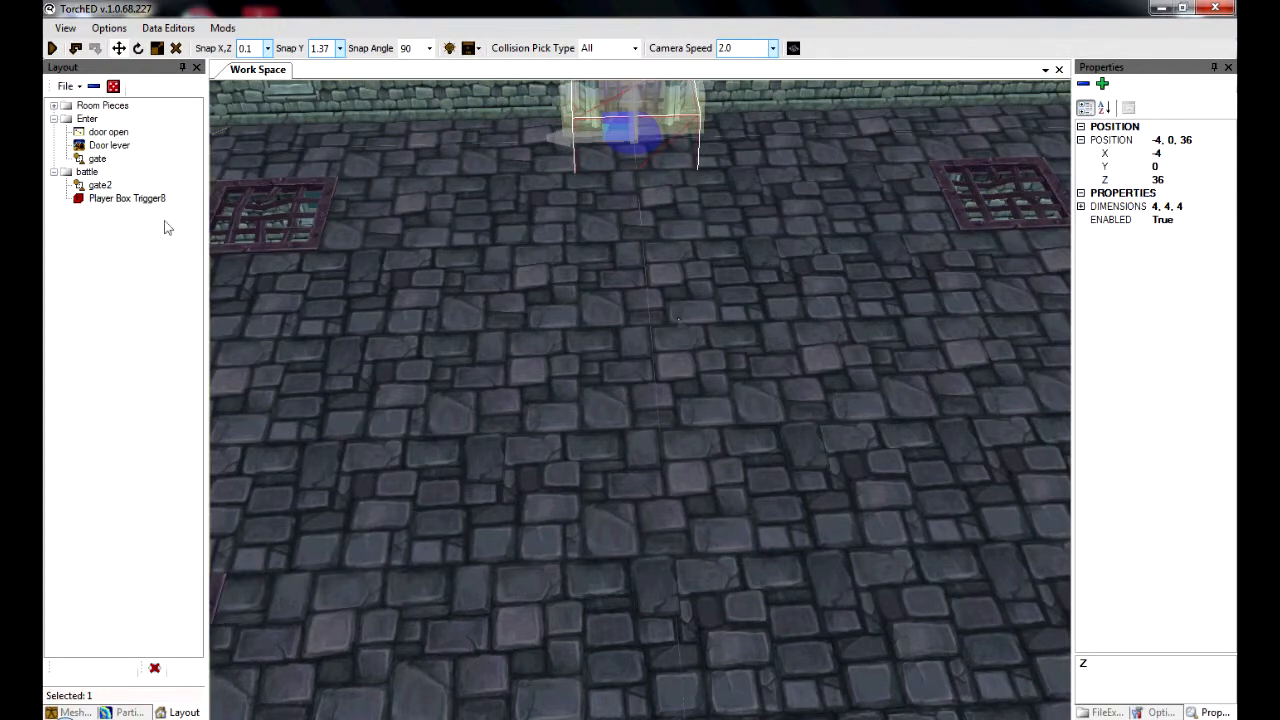
Step: Set the horizontal X,Z snap size to 4 and move the Player Box Trigger to Z 12, just inside the entrance gate
click(267, 48)
click(255, 155)
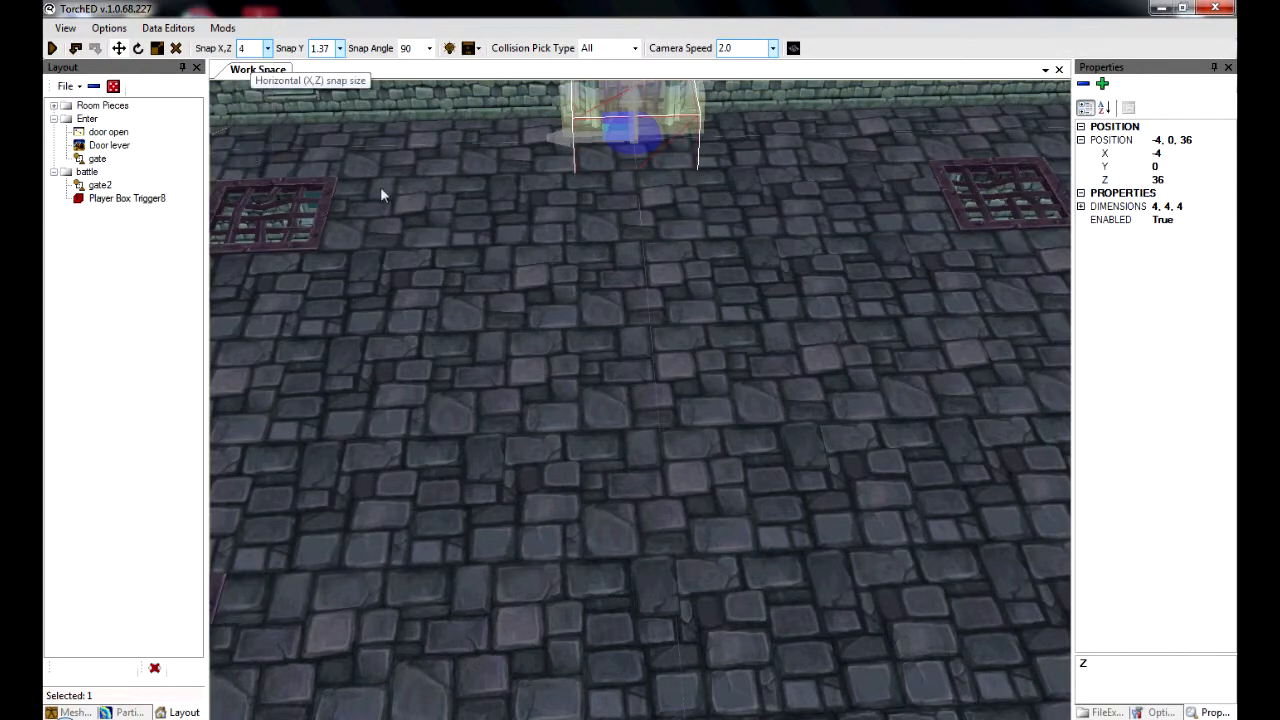
drag(668, 222, 668, 222)
middle_drag(668, 222, 668, 222)
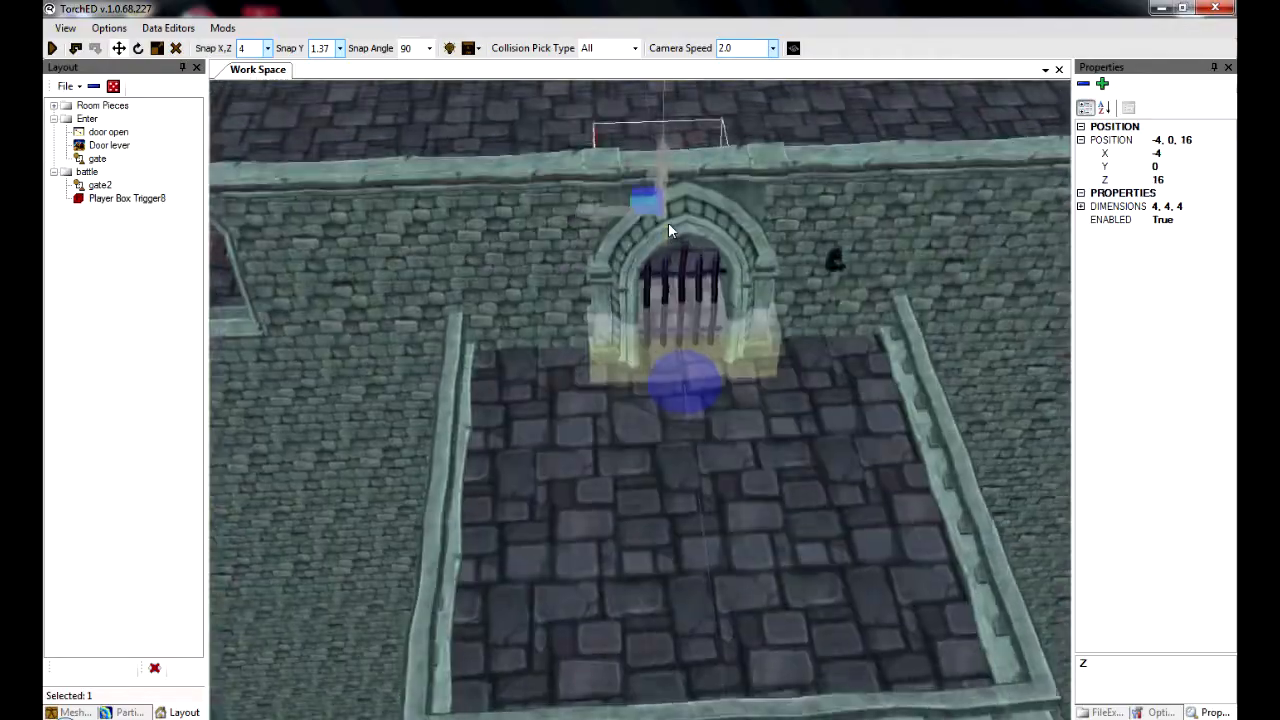
drag(668, 222, 668, 222)
right_drag(669, 224, 906, 261)
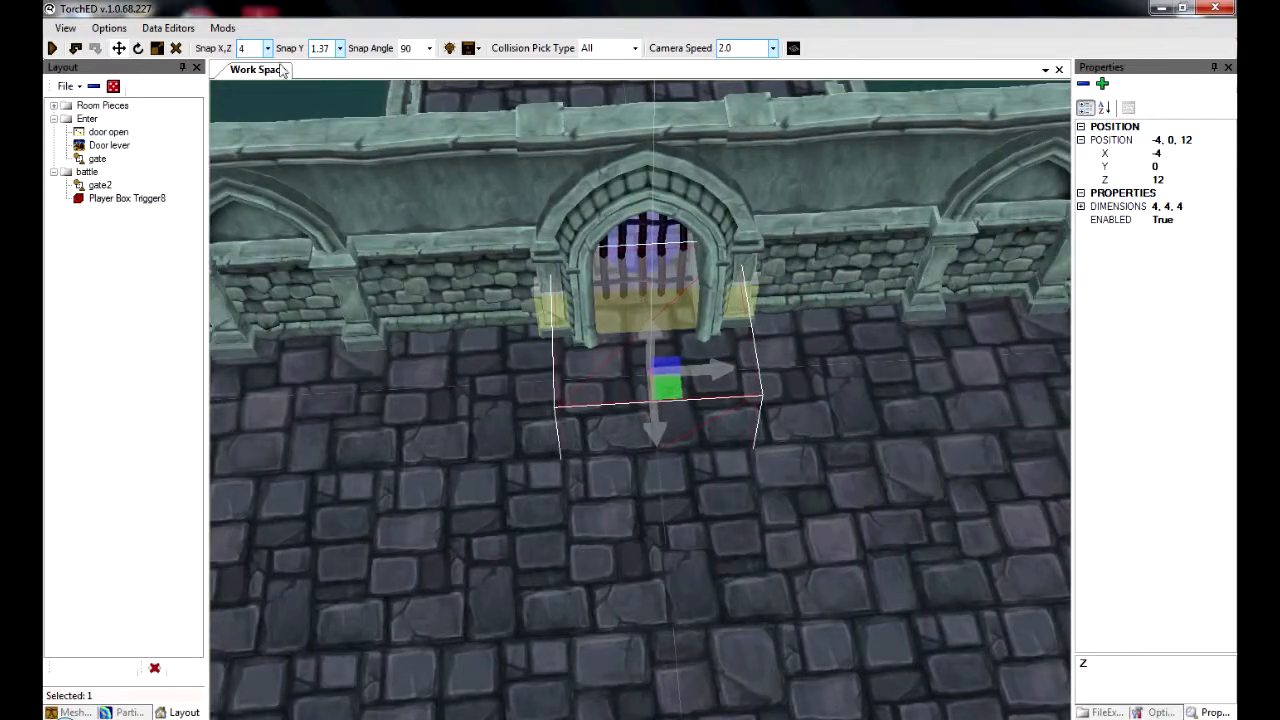
Step: Set the horizontal X,Z snap size to 0.1 and shift the Player Box Trigger away from the gate to about Z 13.1
click(267, 48)
click(245, 77)
key(Down)
key(Down)
key(Down)
key(Down)
key(Down)
key(Down)
key(Down)
key(Down)
key(Down)
key(Down)
key(Down)
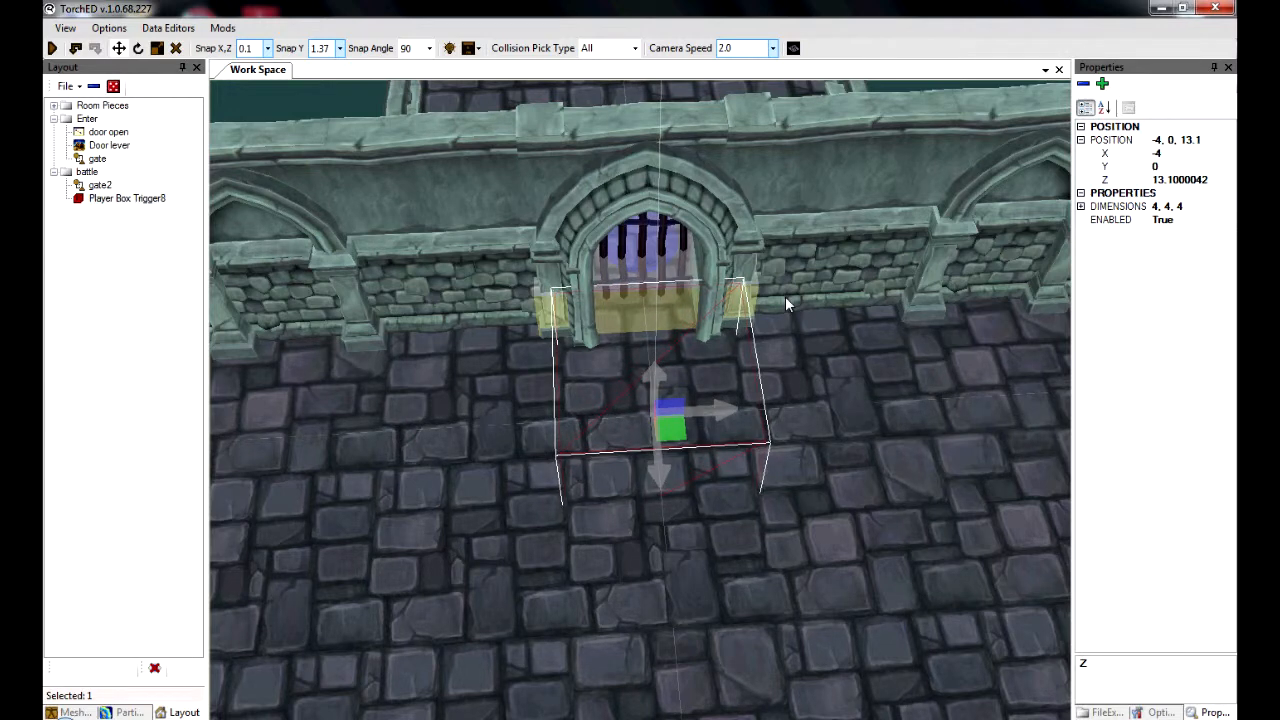
Step: Set the Player Box Trigger's X dimension to 10
double_click(1195, 207)
click(1178, 219)
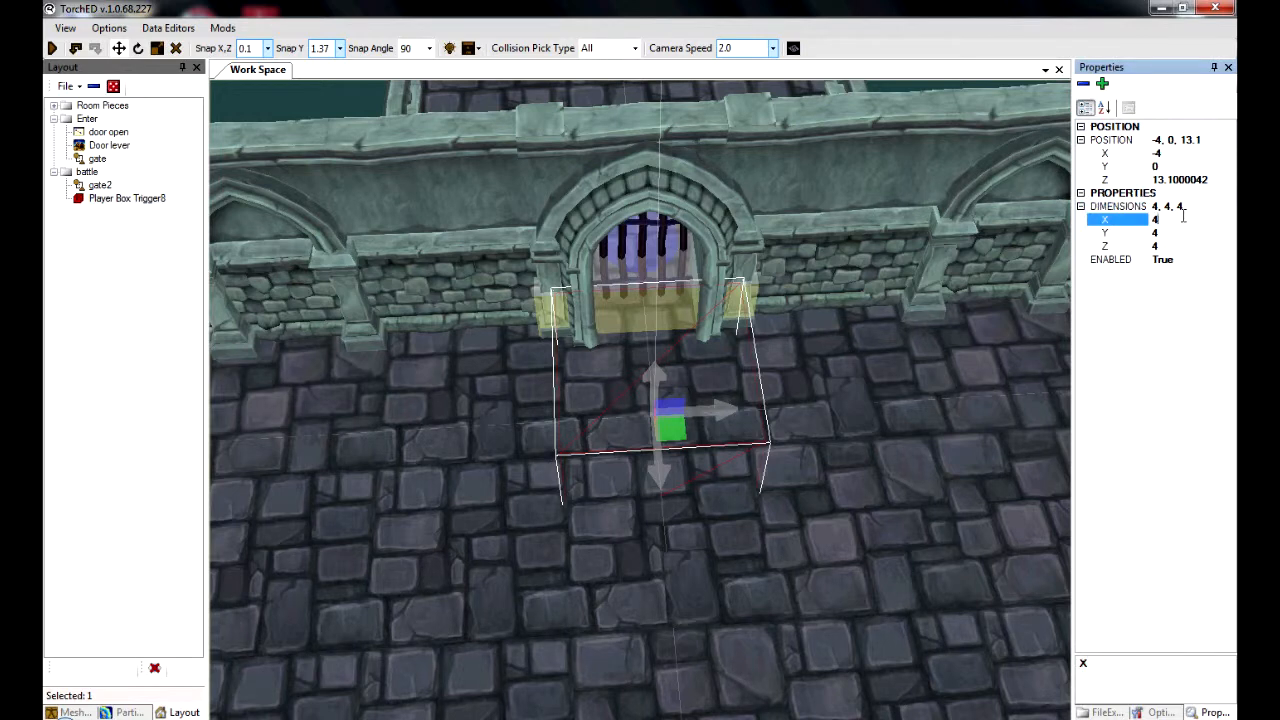
click(1200, 233)
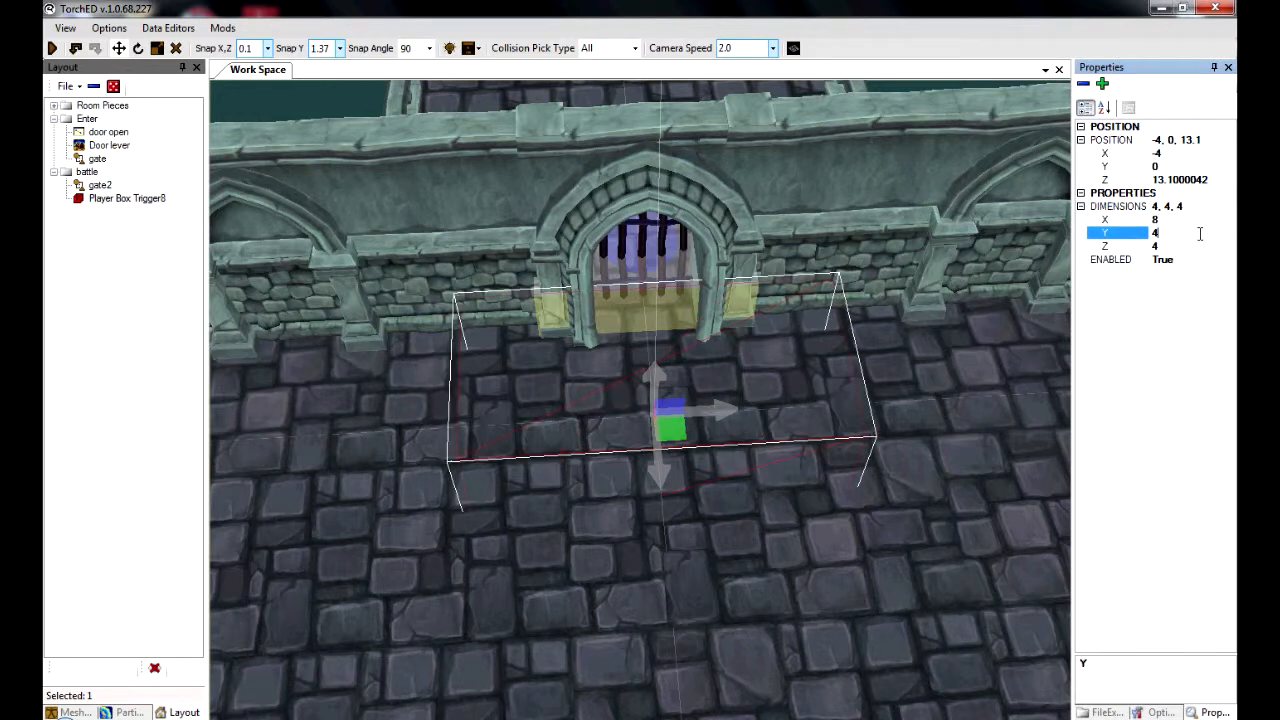
click(1193, 218)
click(1185, 234)
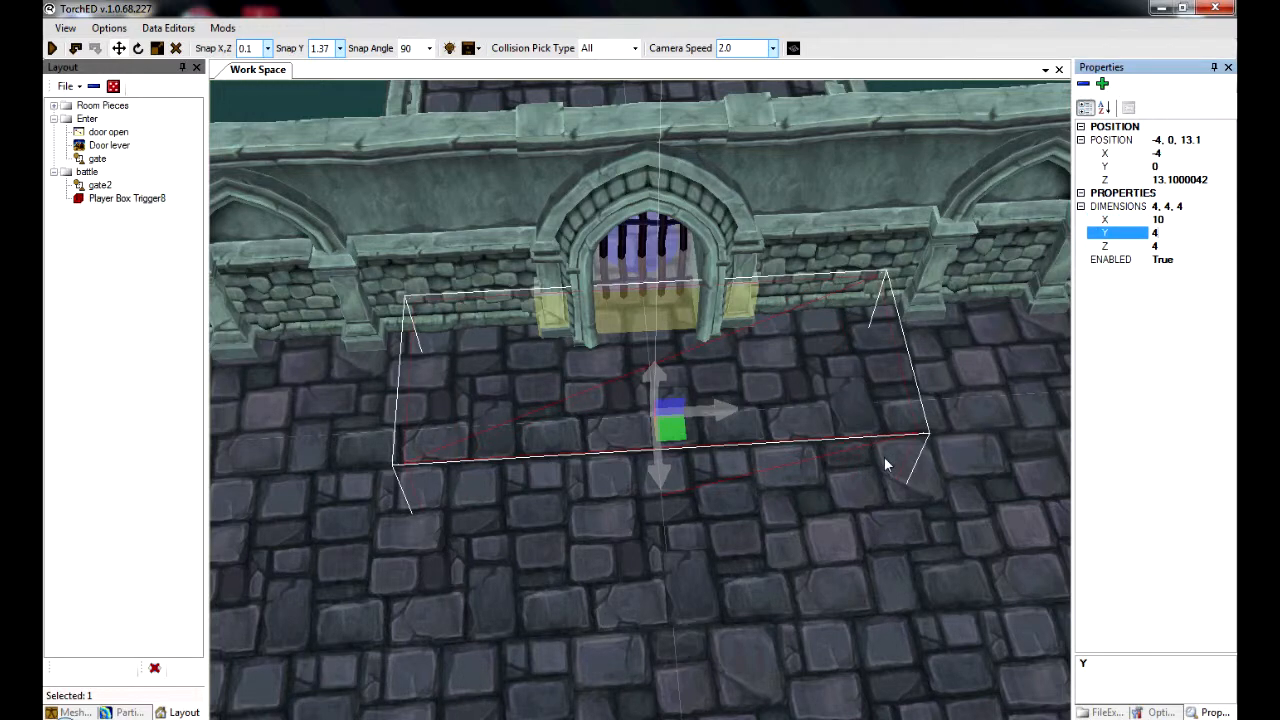
Step: Rename the Player Box Trigger in the battle group as "spawn trigger"
click(128, 198)
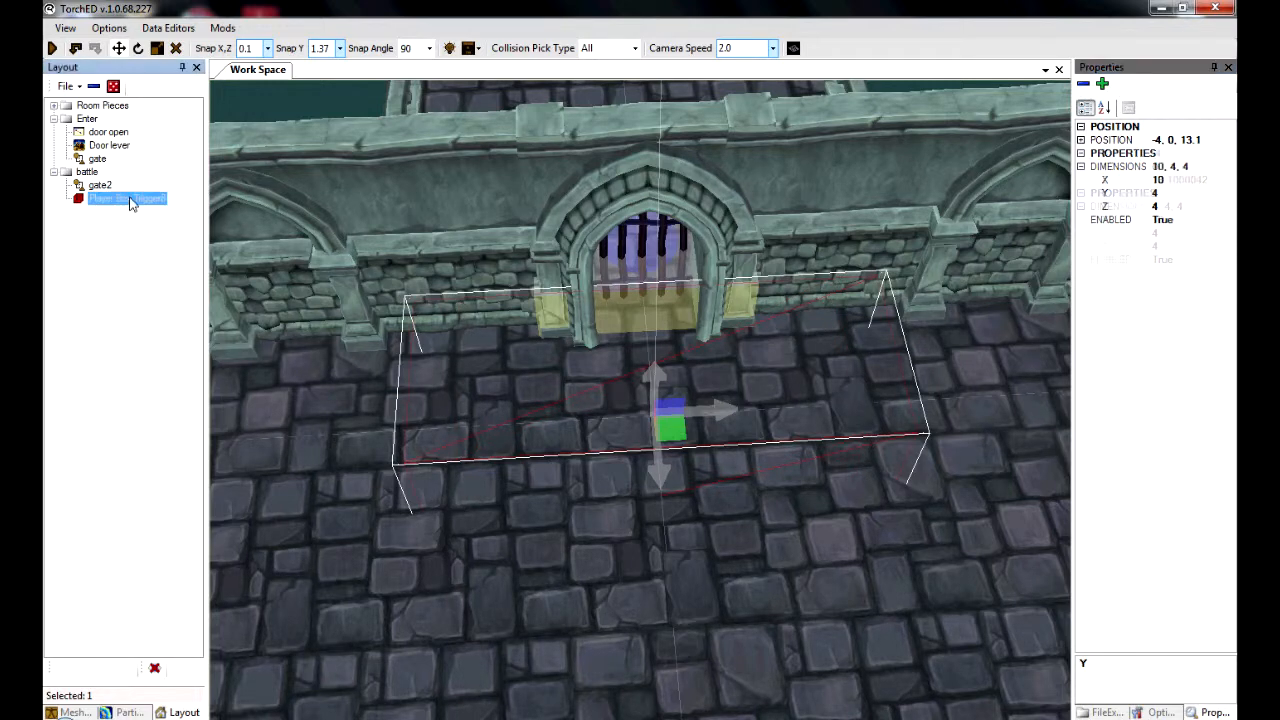
text(spawn)
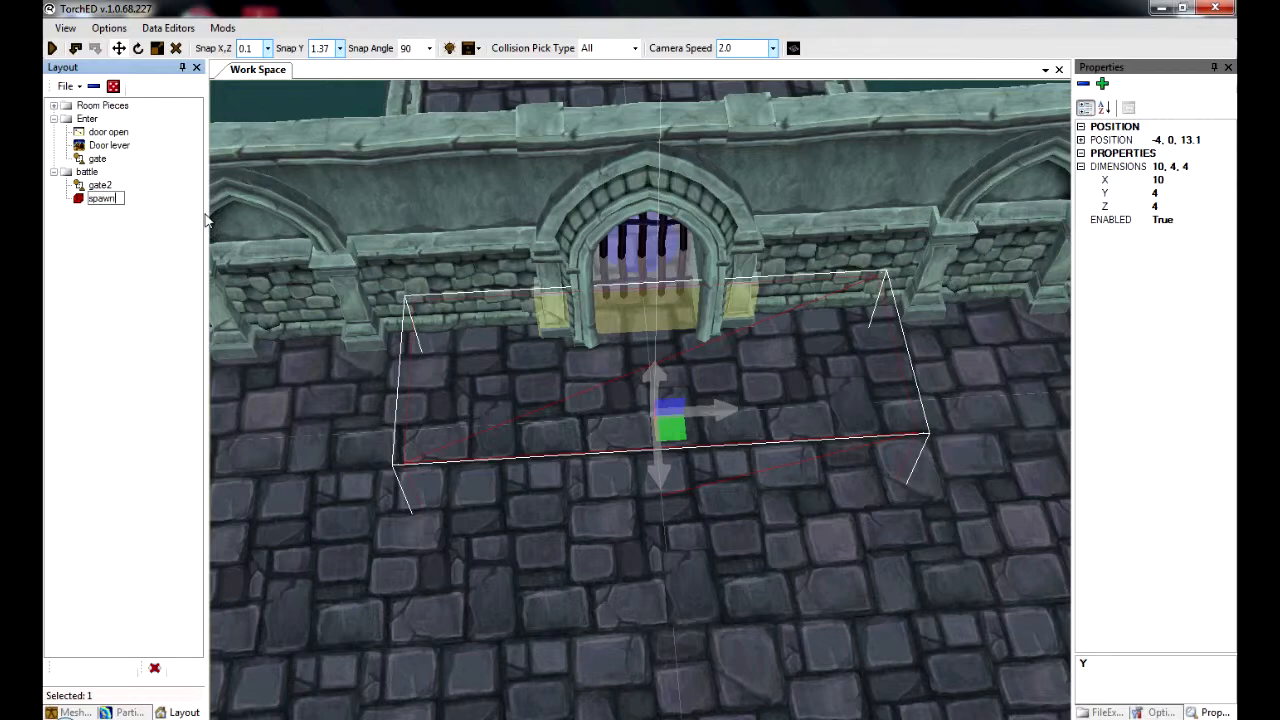
text( trigger)
key(Return)
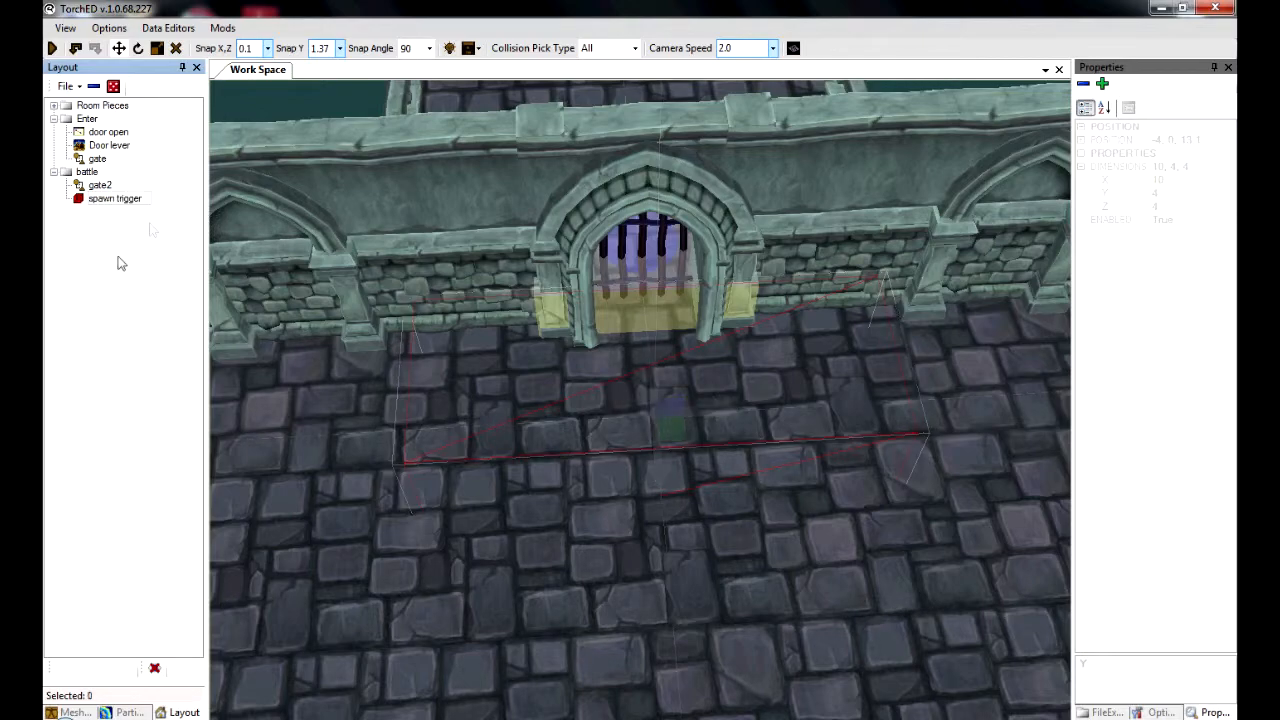
Step: Add a Timer logic object named "spawn timer" to the battle group
key(s)
right_drag(579, 406, 869, 424)
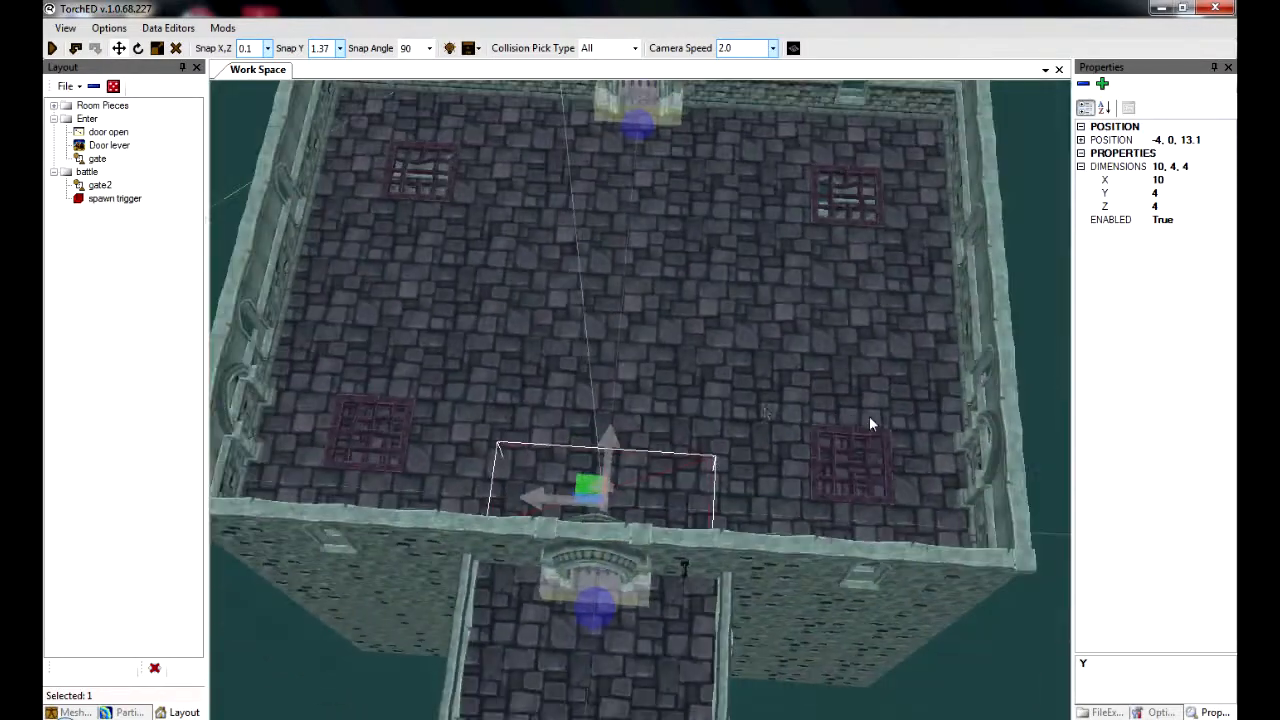
right_click(88, 172)
mouse_move(205, 303)
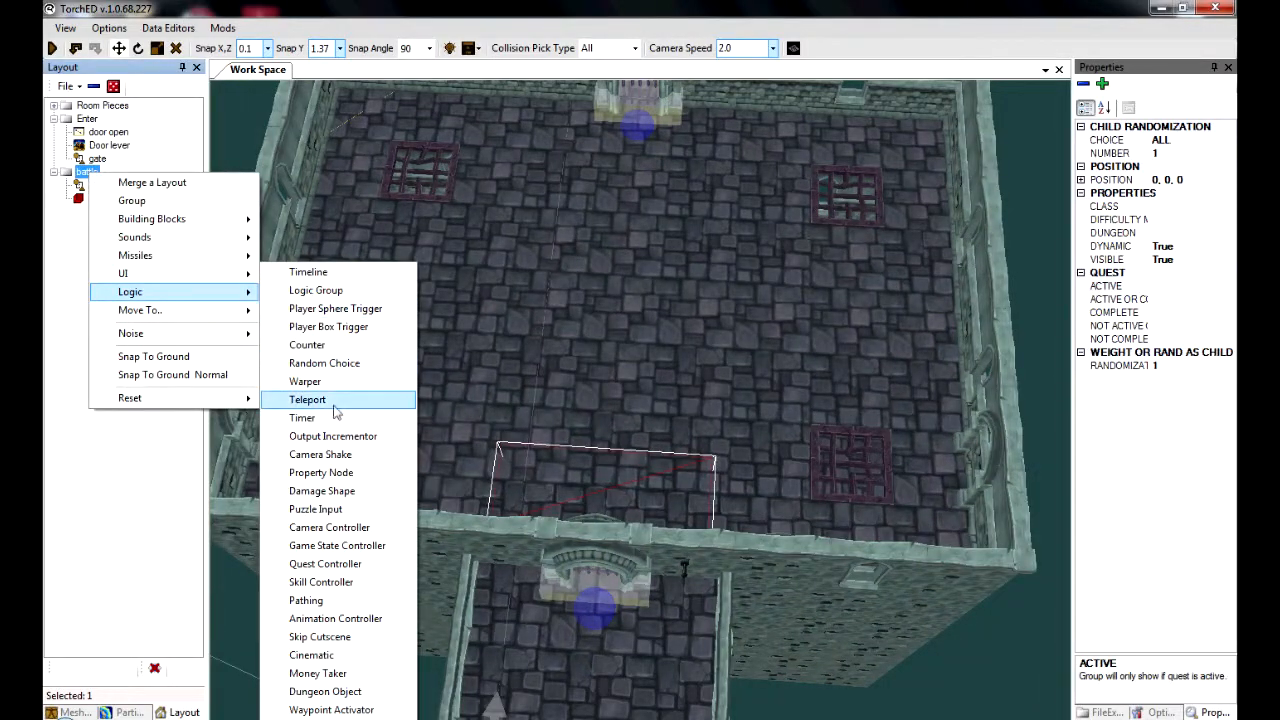
click(323, 417)
text(spawn timer)
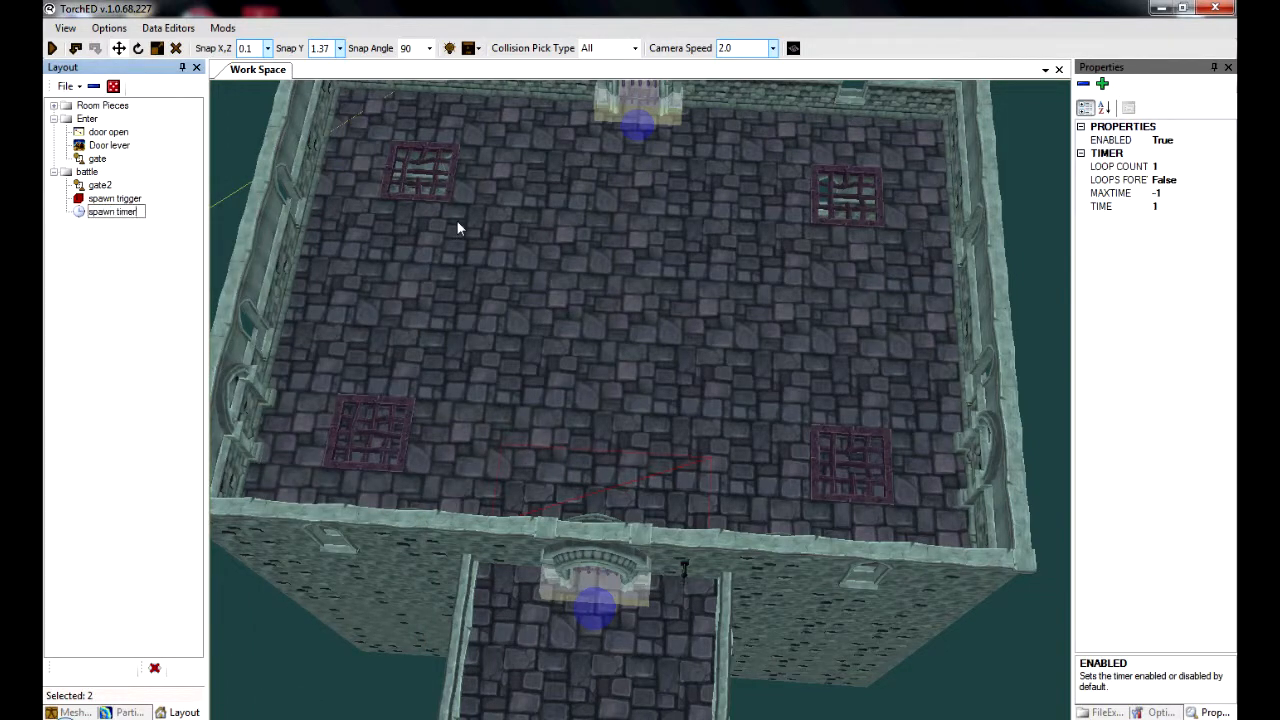
key(Return)
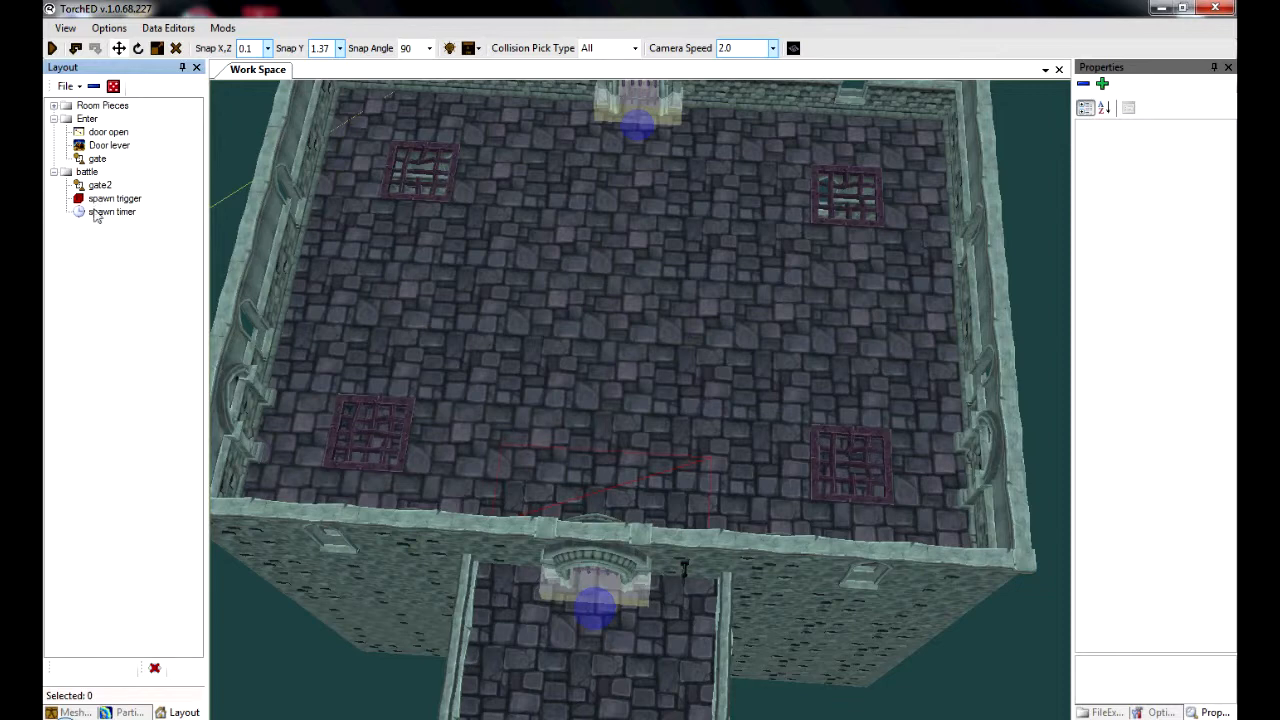
Step: Set the spawn timer's time to 5 and change its Enabled property
click(1193, 207)
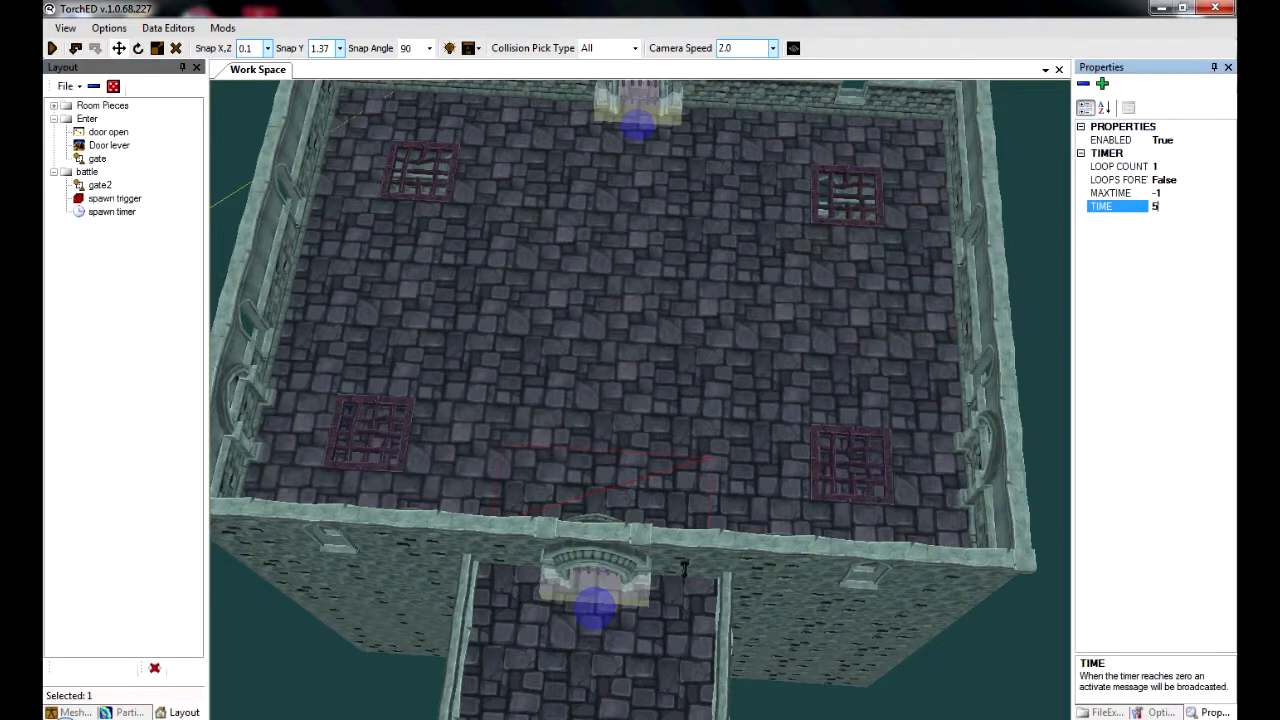
click(147, 283)
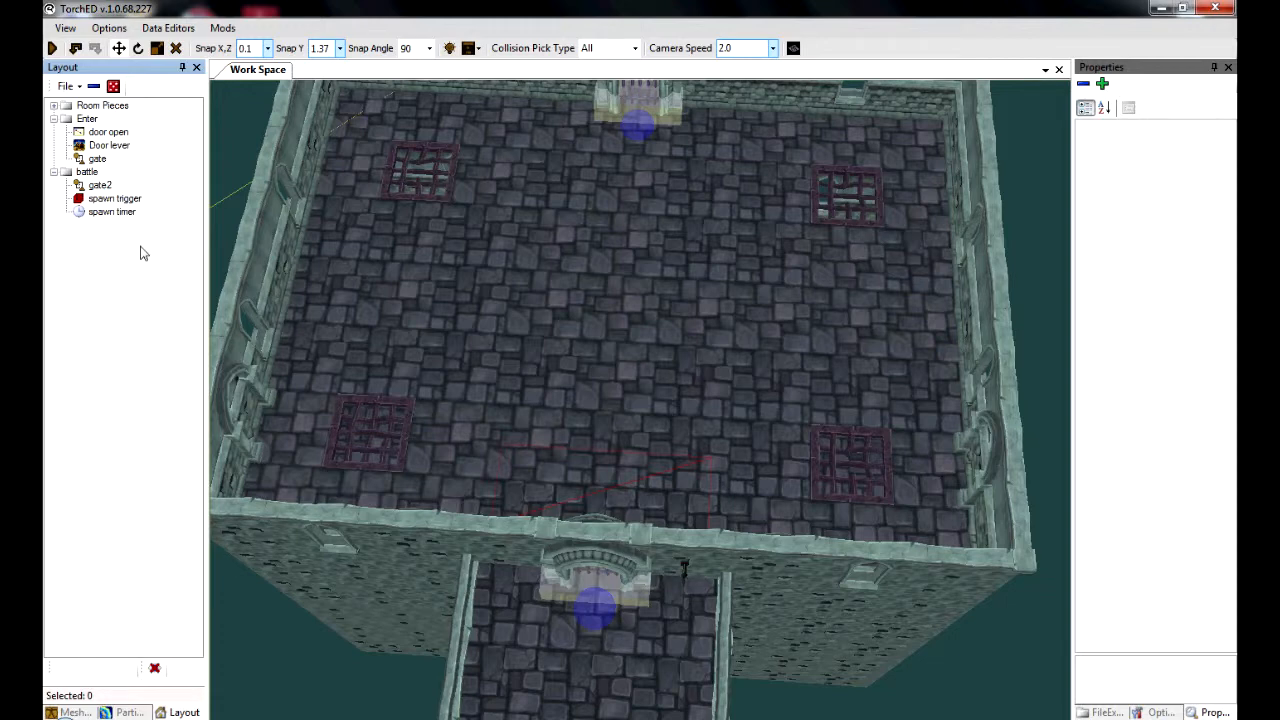
click(128, 213)
click(1193, 139)
click(1228, 141)
click(1197, 172)
click(124, 307)
Step: Add a Game State Controller named "pause" to the battle group, keeping its state as PAUSE PLAYER
click(90, 172)
right_click(96, 173)
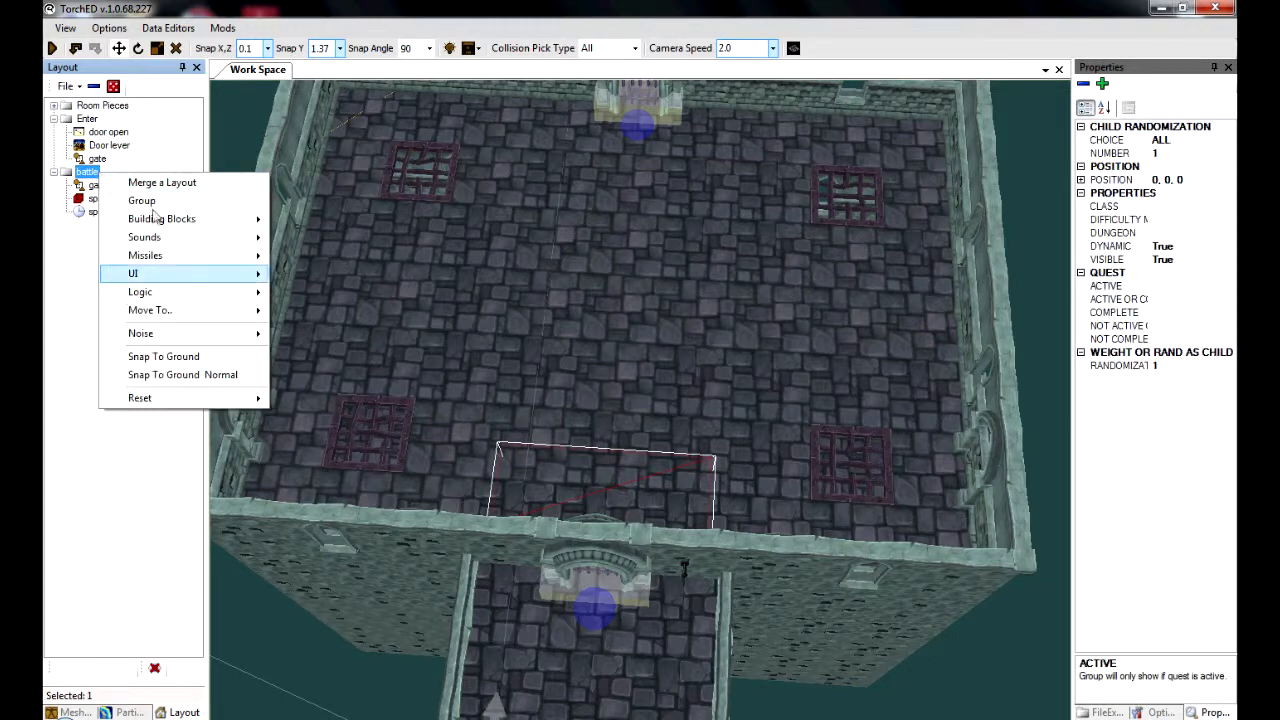
mouse_move(237, 281)
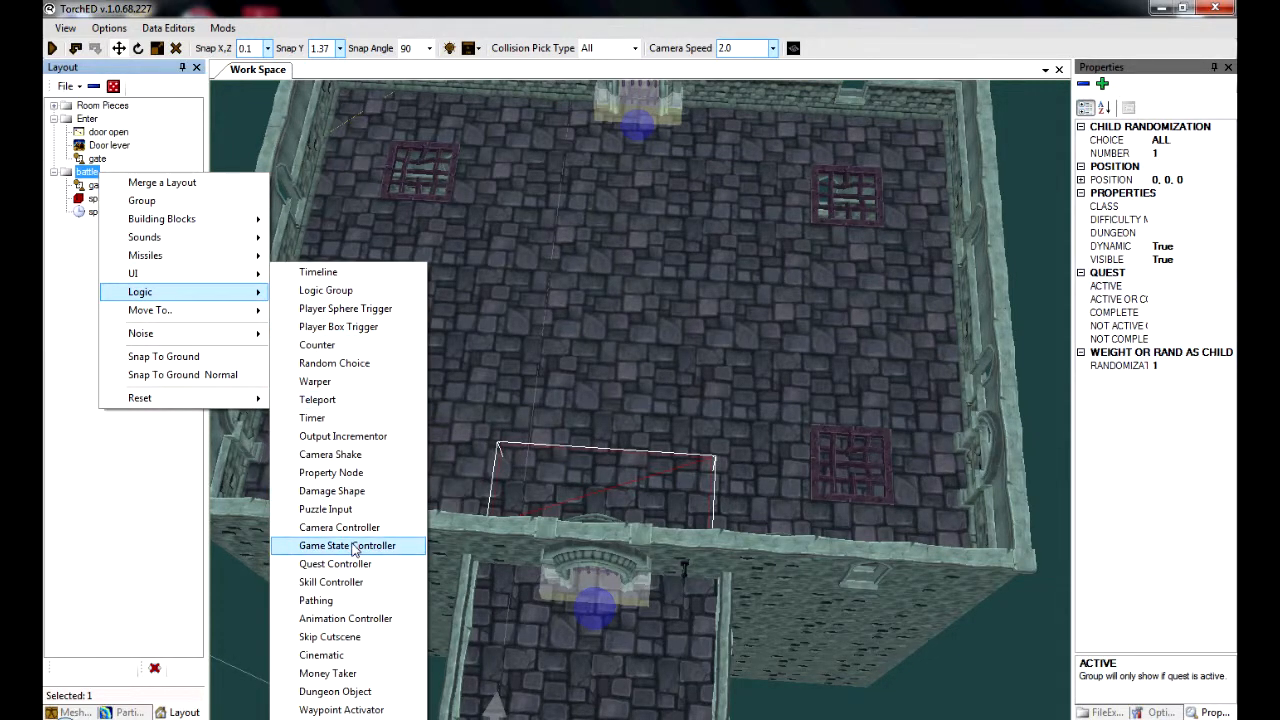
click(347, 545)
click(148, 226)
text(pause)
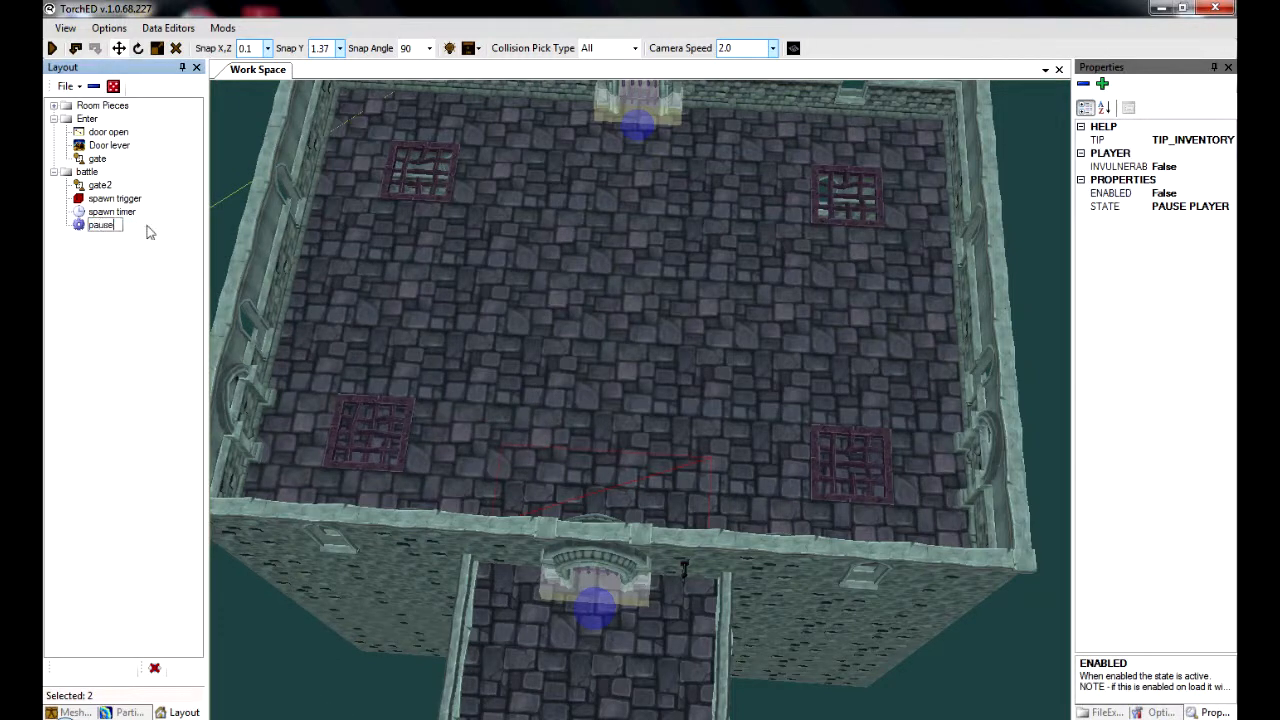
click(1220, 207)
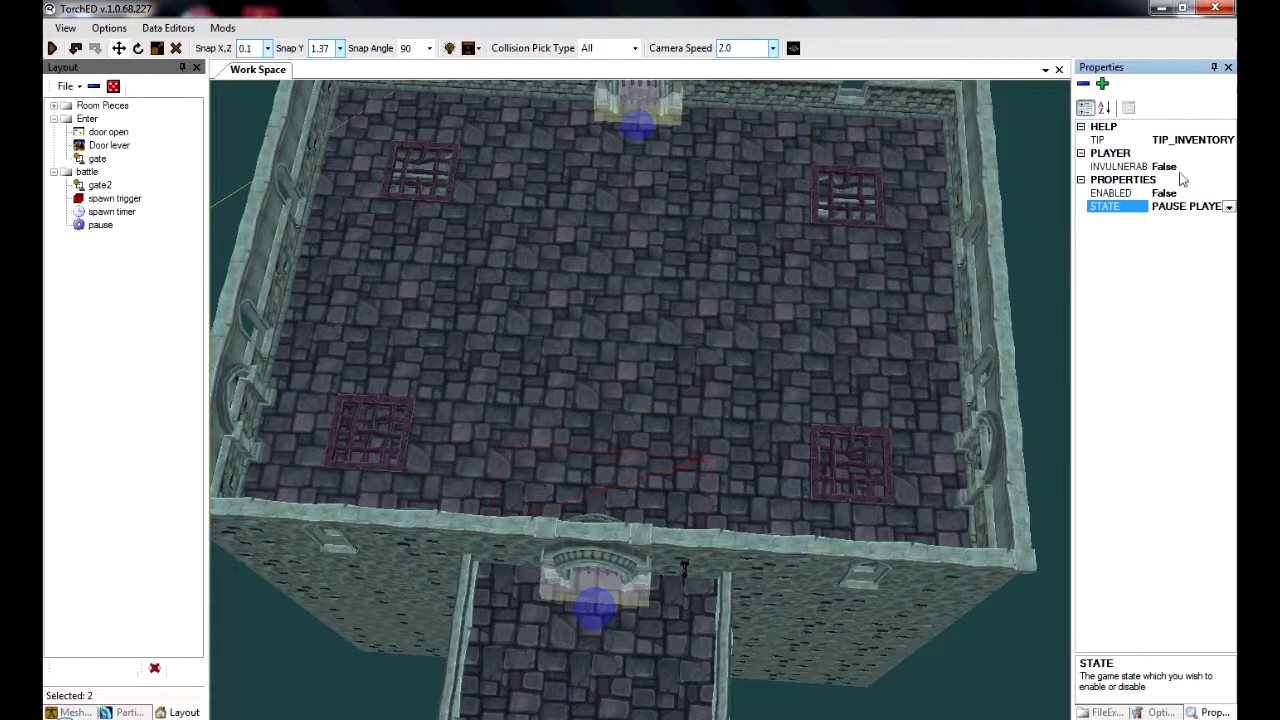
click(96, 320)
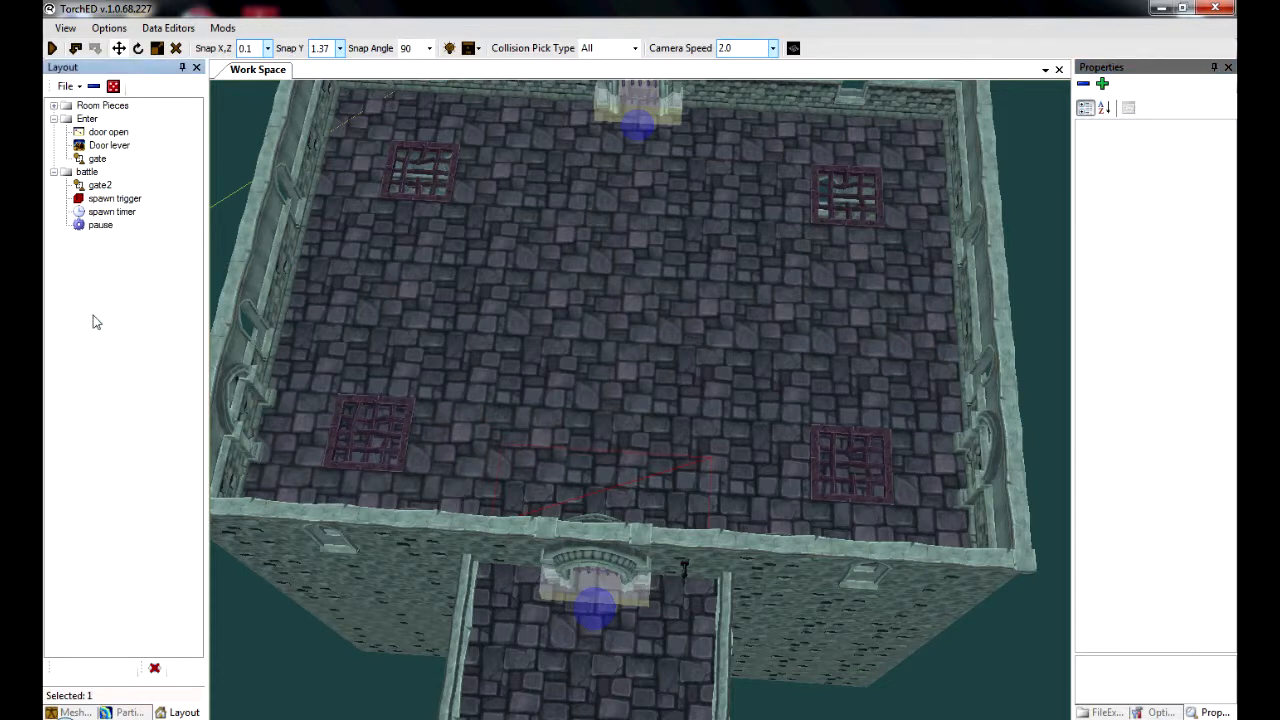
Step: Add three Unit Spawners to the battle group
click(87, 172)
right_click(89, 174)
mouse_move(200, 216)
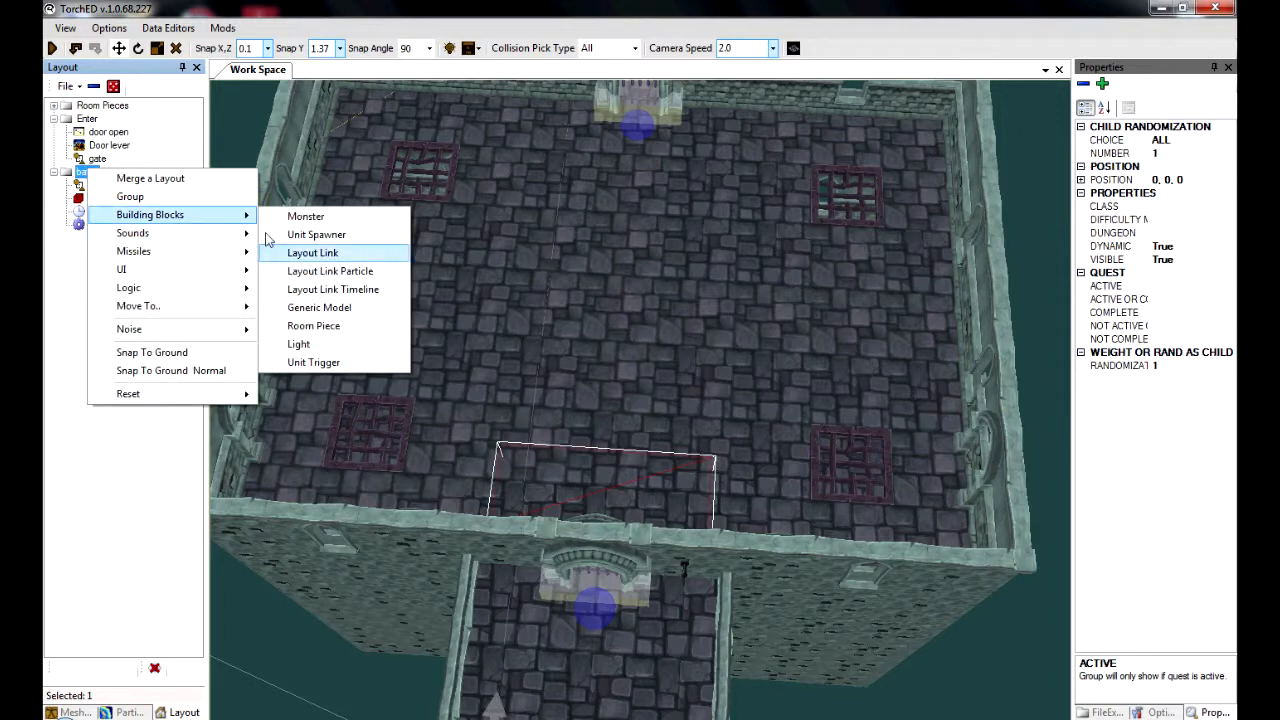
click(316, 234)
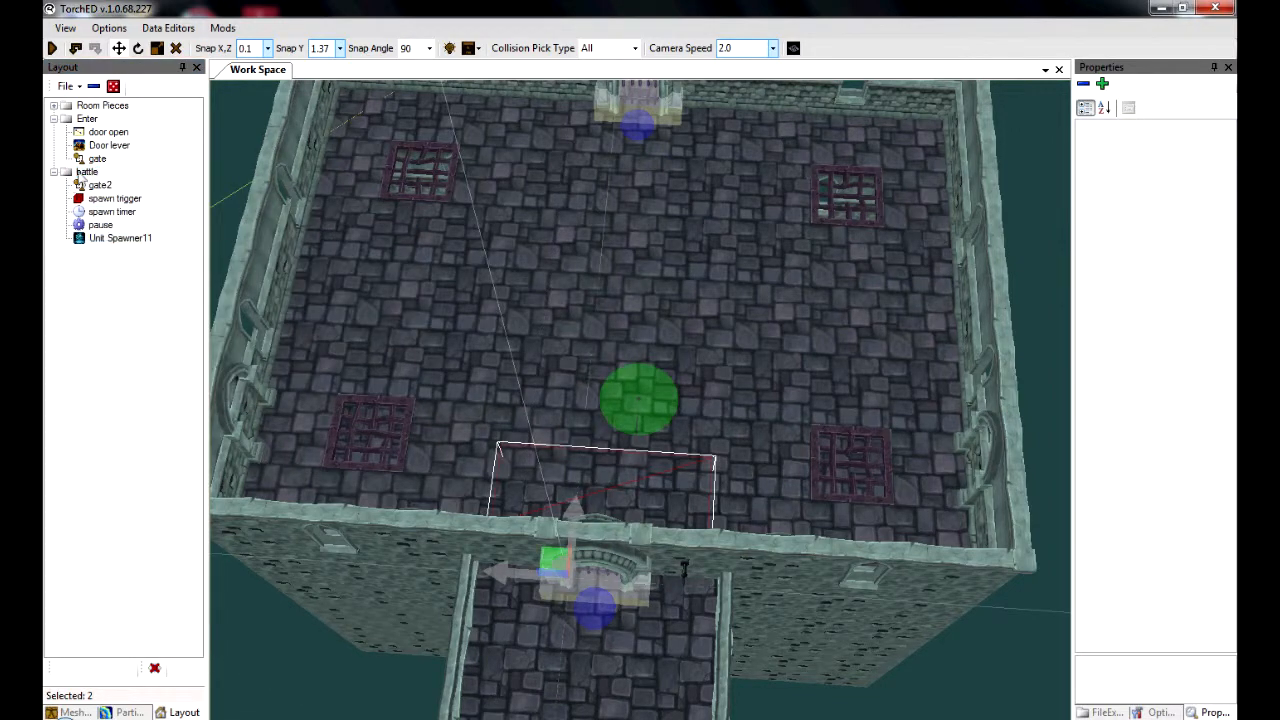
click(87, 172)
right_click(89, 172)
mouse_move(160, 214)
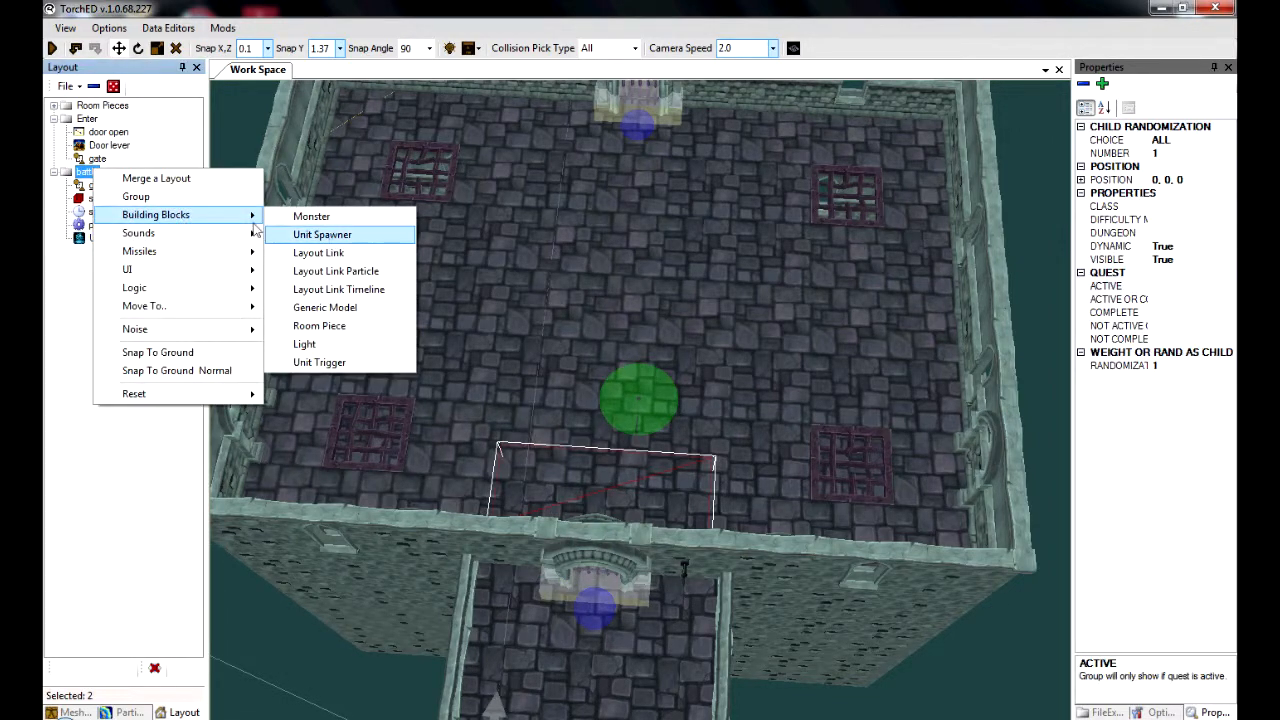
click(325, 236)
right_click(89, 175)
mouse_move(220, 219)
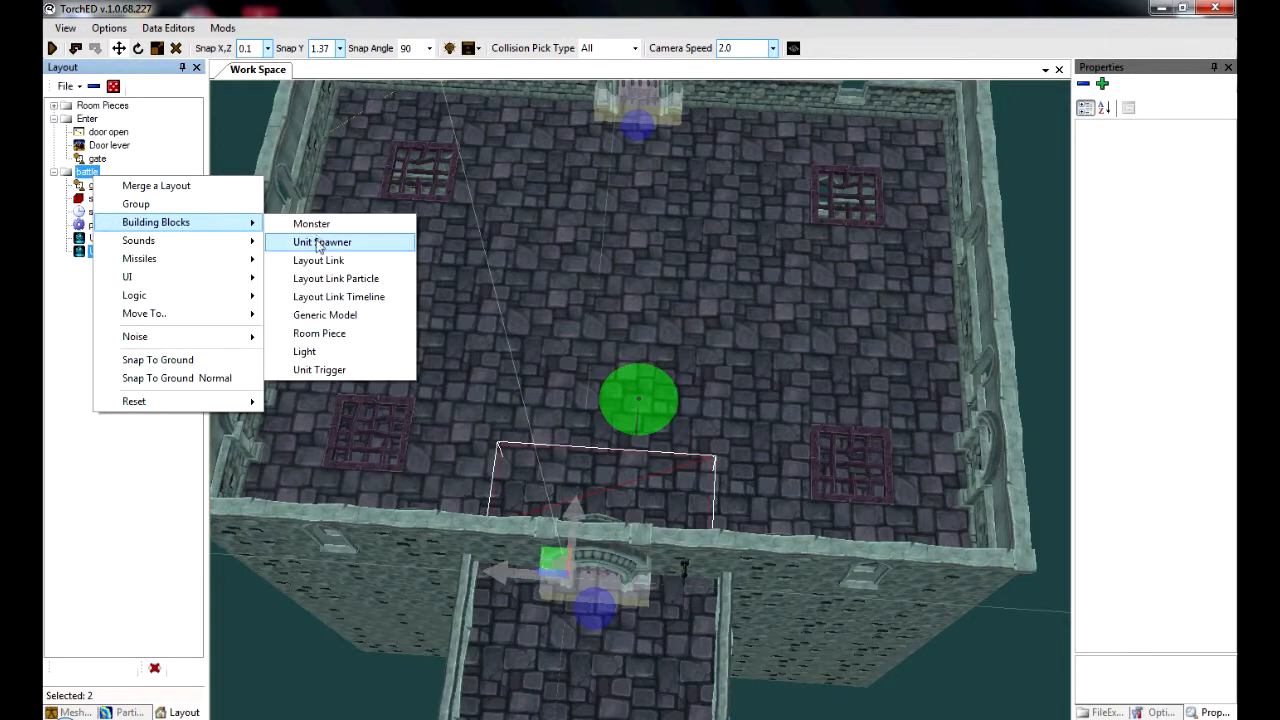
click(322, 236)
Step: Delete the Unit Spawner nested under another spawner and add a fourth one directly to the battle group
click(110, 264)
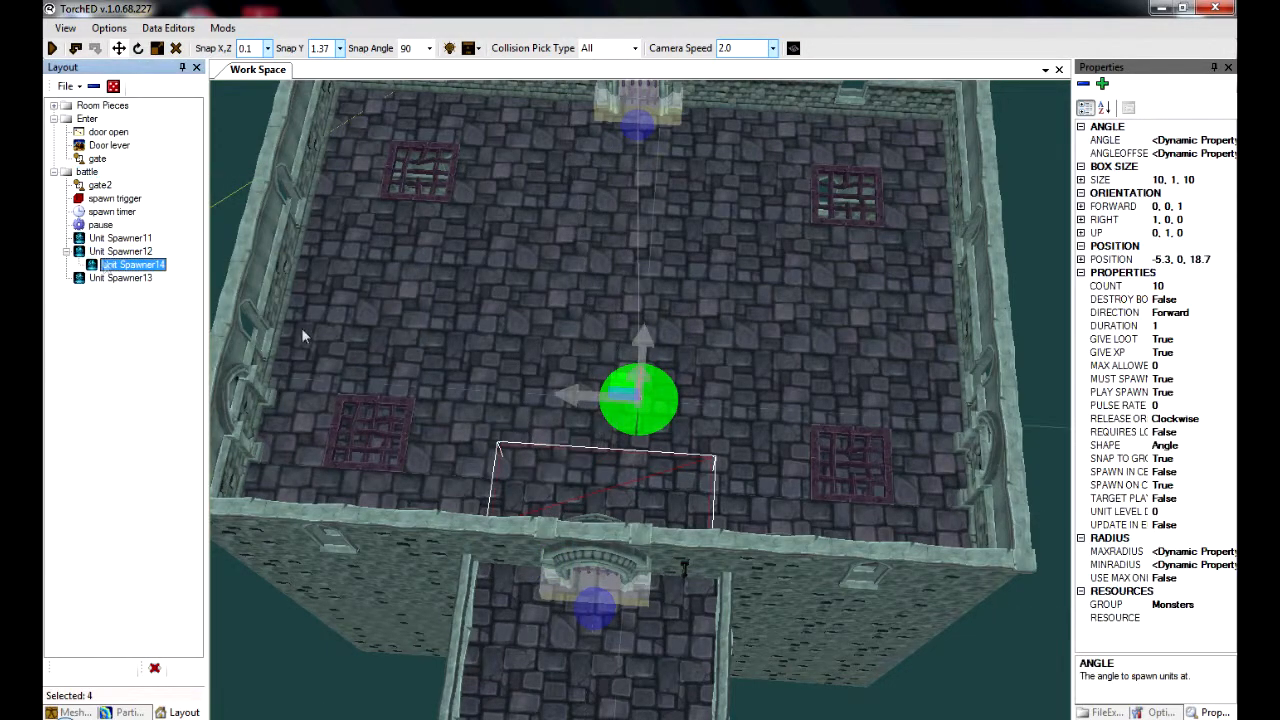
key(Delete)
click(87, 172)
right_click(89, 172)
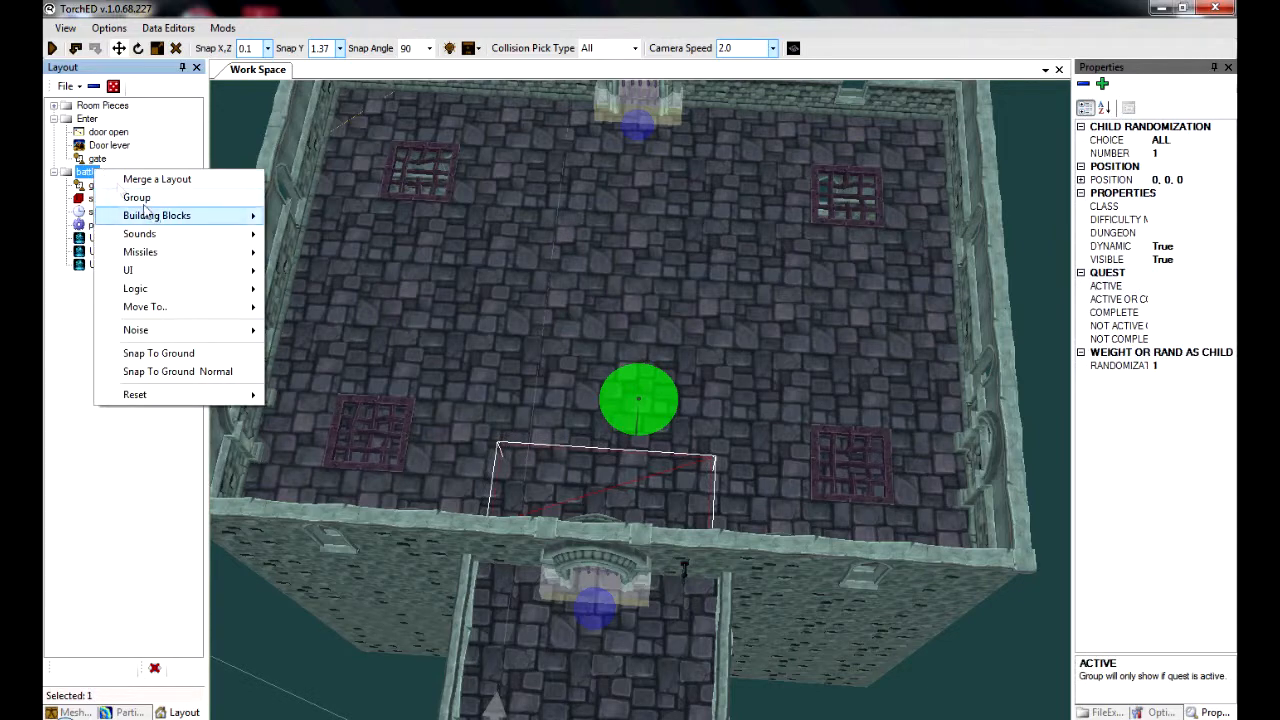
mouse_move(180, 215)
click(357, 237)
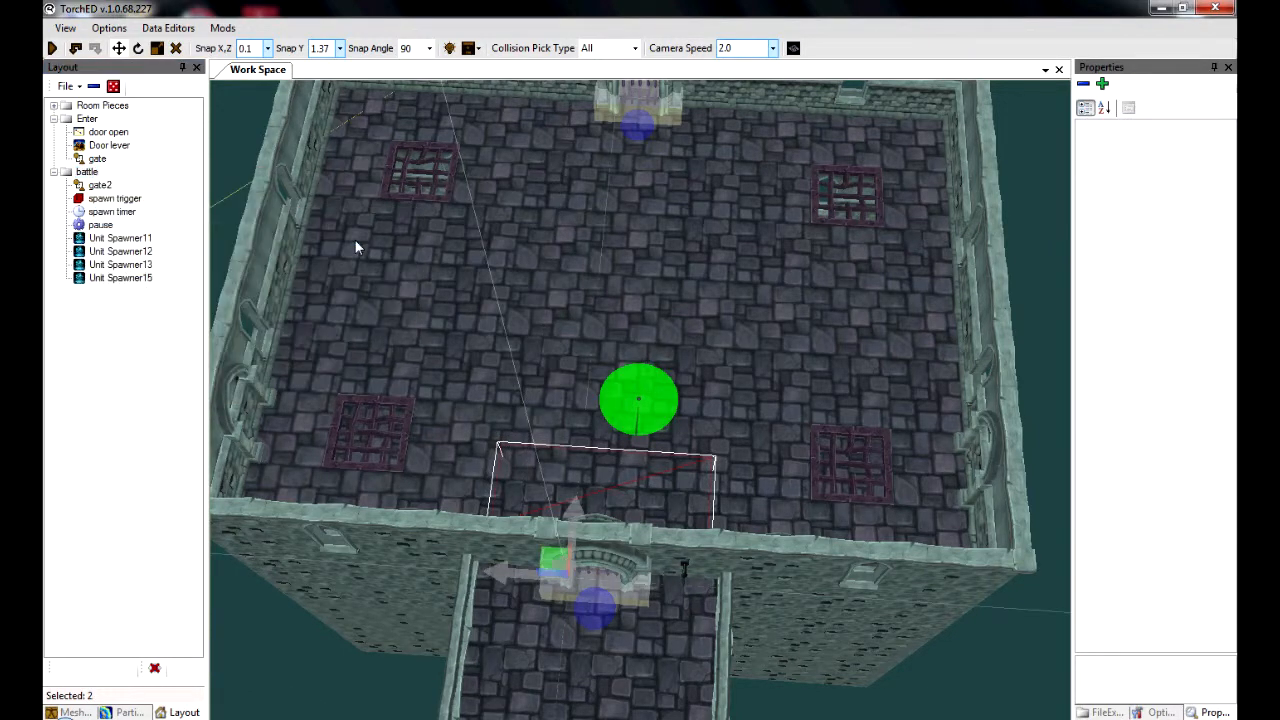
Step: Set the horizontal X,Z snap size to 1 and move the first Unit Spawner onto an entrance-side floor grate at X 7.7, Z 15.7
click(148, 240)
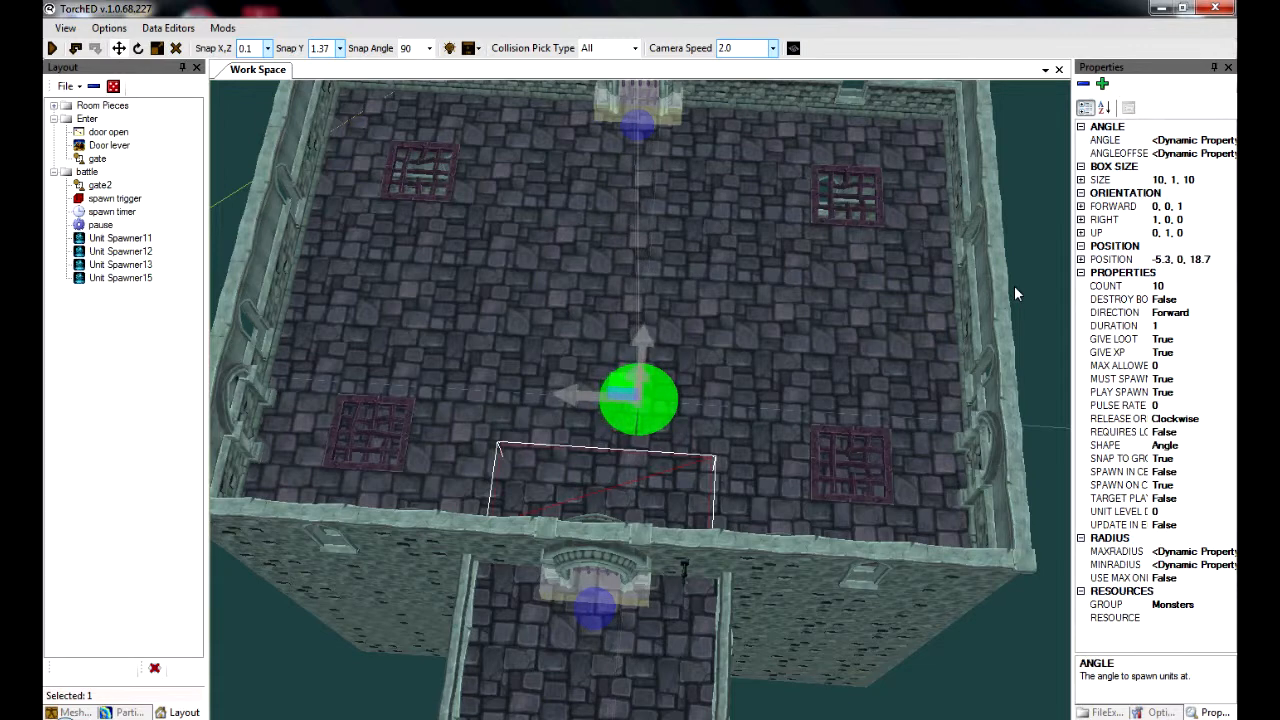
click(267, 48)
click(251, 115)
drag(567, 216, 301, 256)
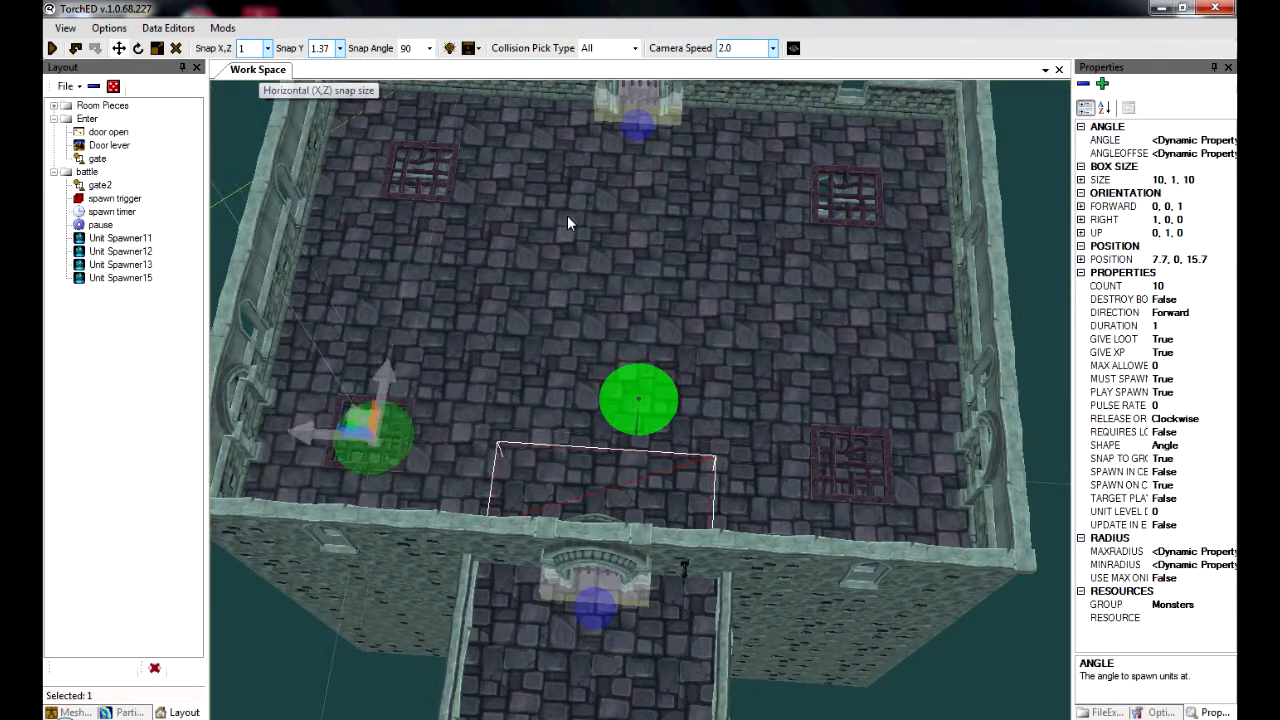
Step: Move the other three Unit Spawners onto the remaining floor grates, one per grate, with the last at X -16.3, Z 31.7
click(120, 251)
drag(640, 398, 822, 452)
click(120, 264)
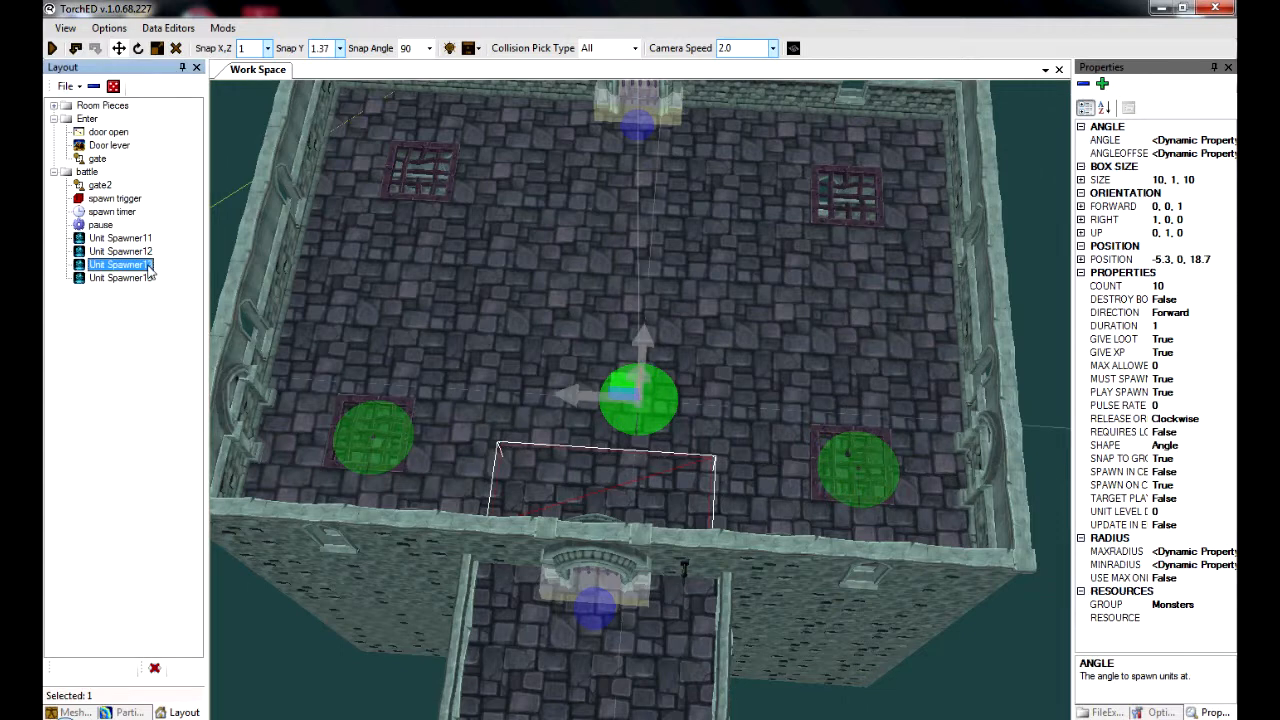
drag(640, 398, 425, 172)
click(149, 278)
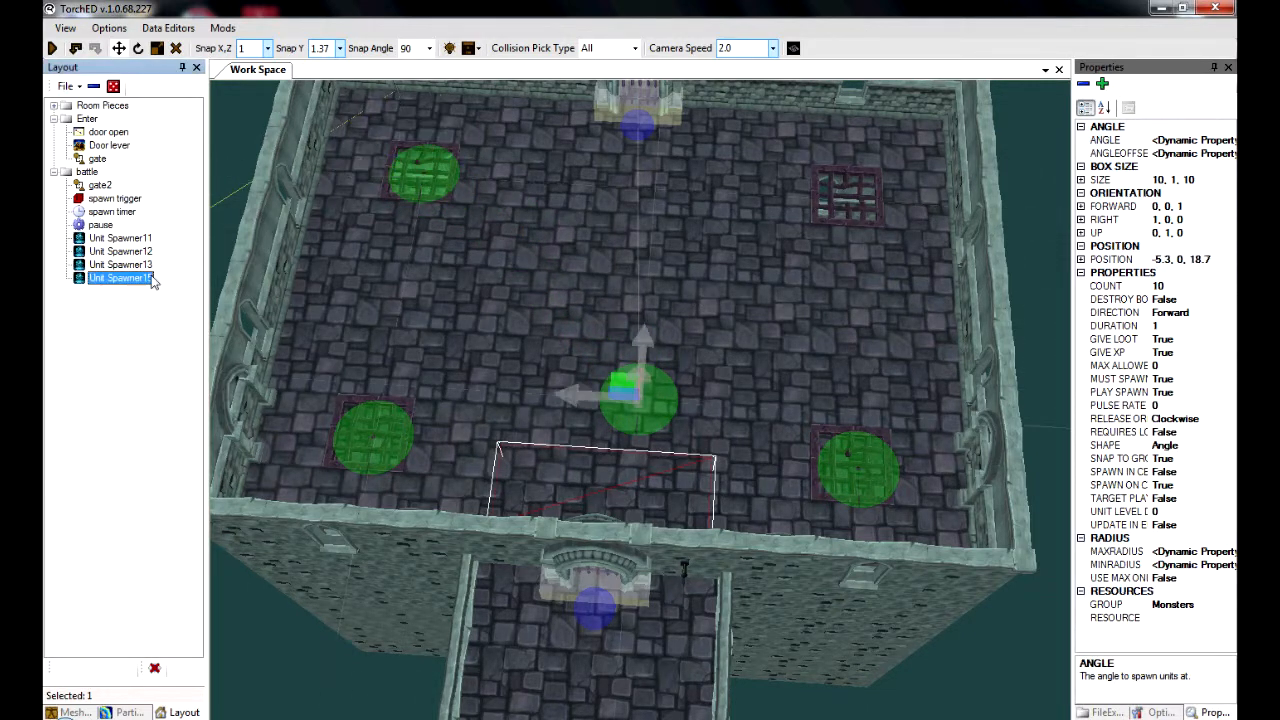
drag(627, 389, 836, 190)
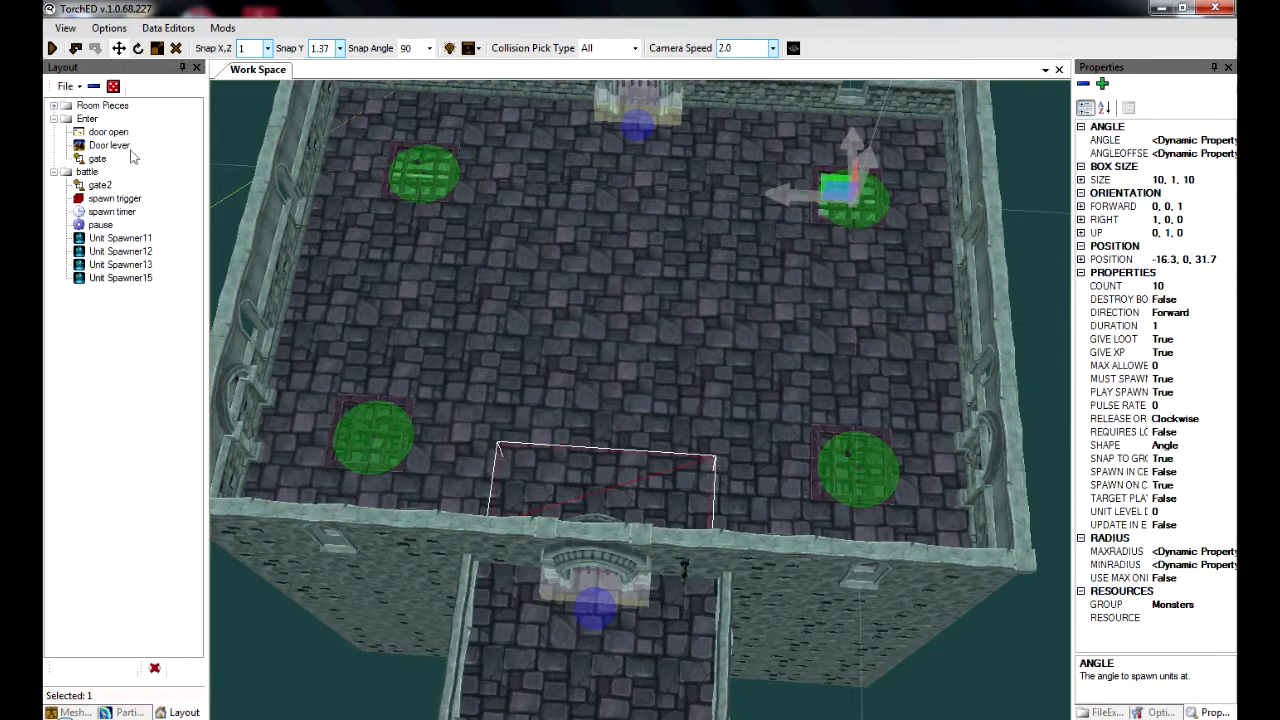
Step: Add a Timeline logic object named "spawner" to the battle group
right_click(87, 172)
mouse_move(160, 229)
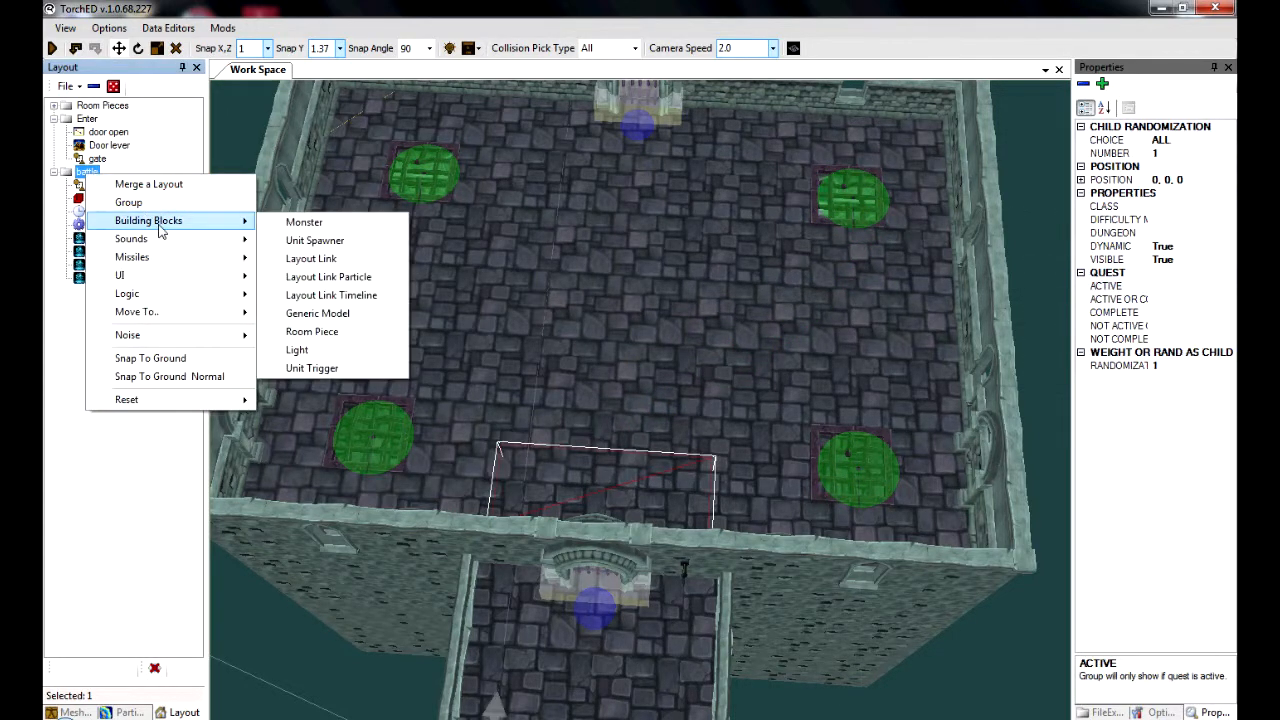
mouse_move(158, 292)
click(310, 272)
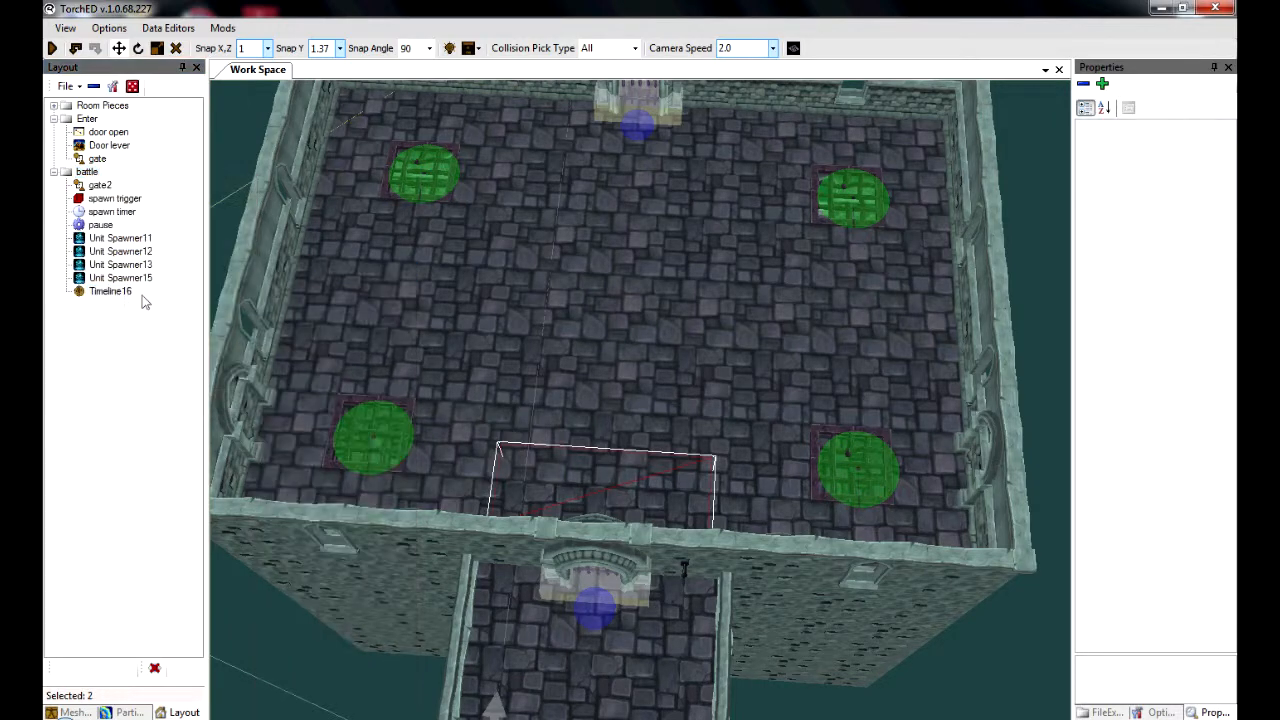
click(121, 294)
click(121, 294)
text(spawner)
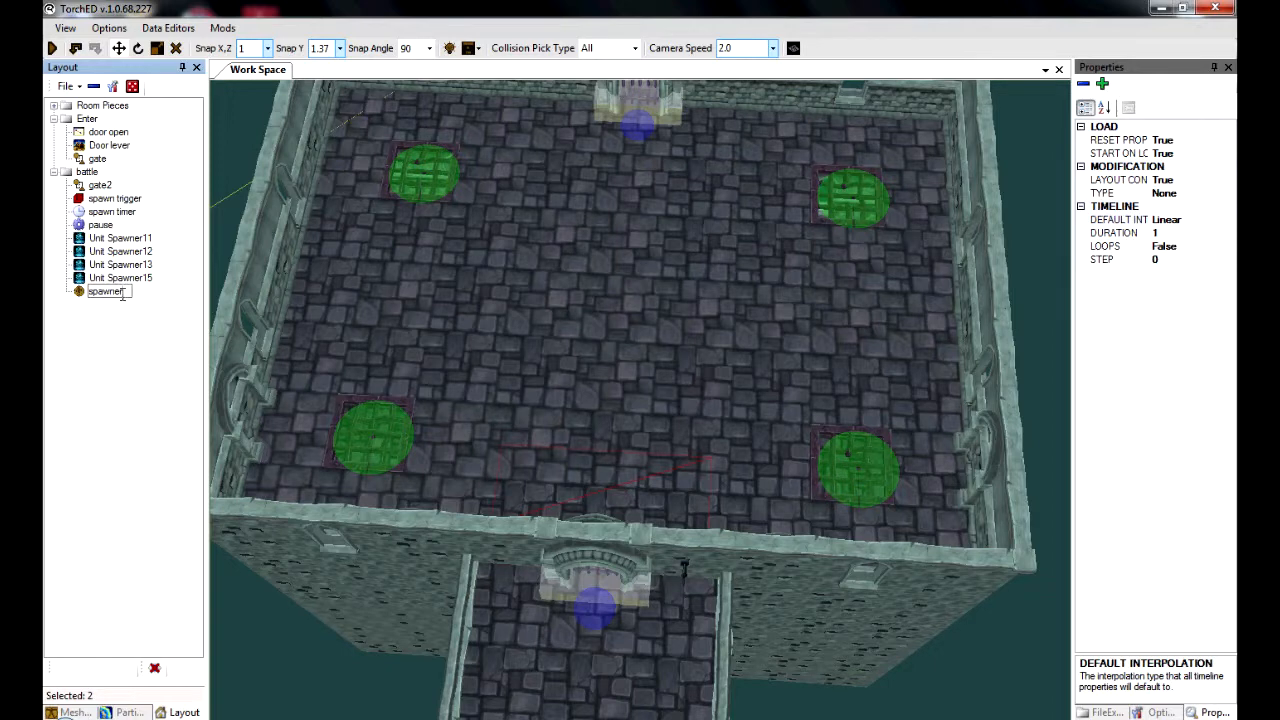
click(97, 393)
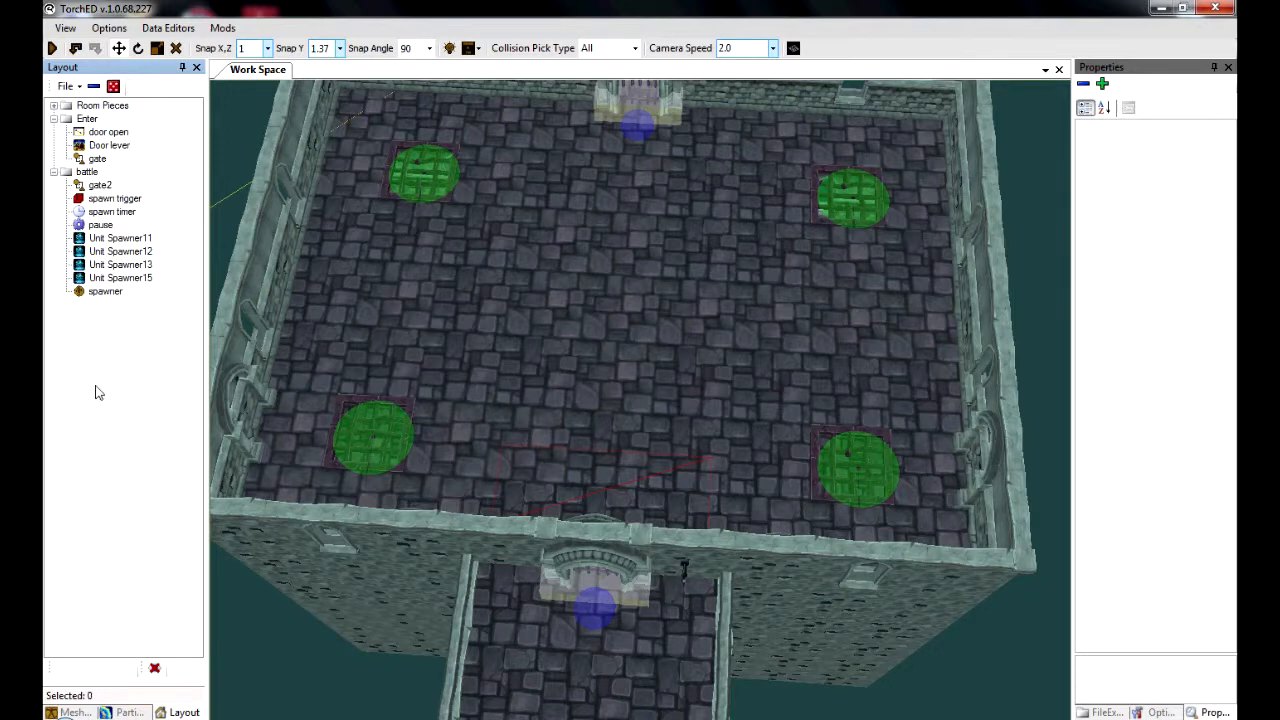
Step: Set the spawner timeline's duration to 8 and open it in the Timeline Editor
click(106, 292)
click(1173, 233)
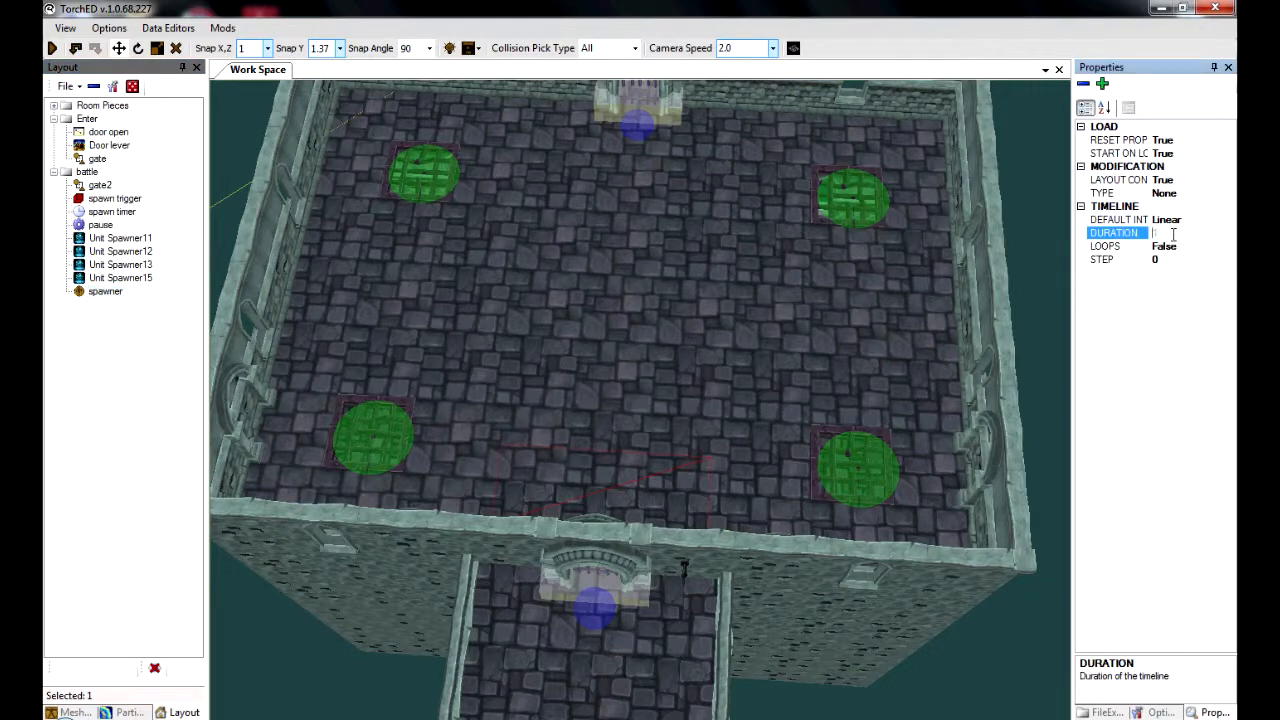
click(1193, 259)
click(1194, 234)
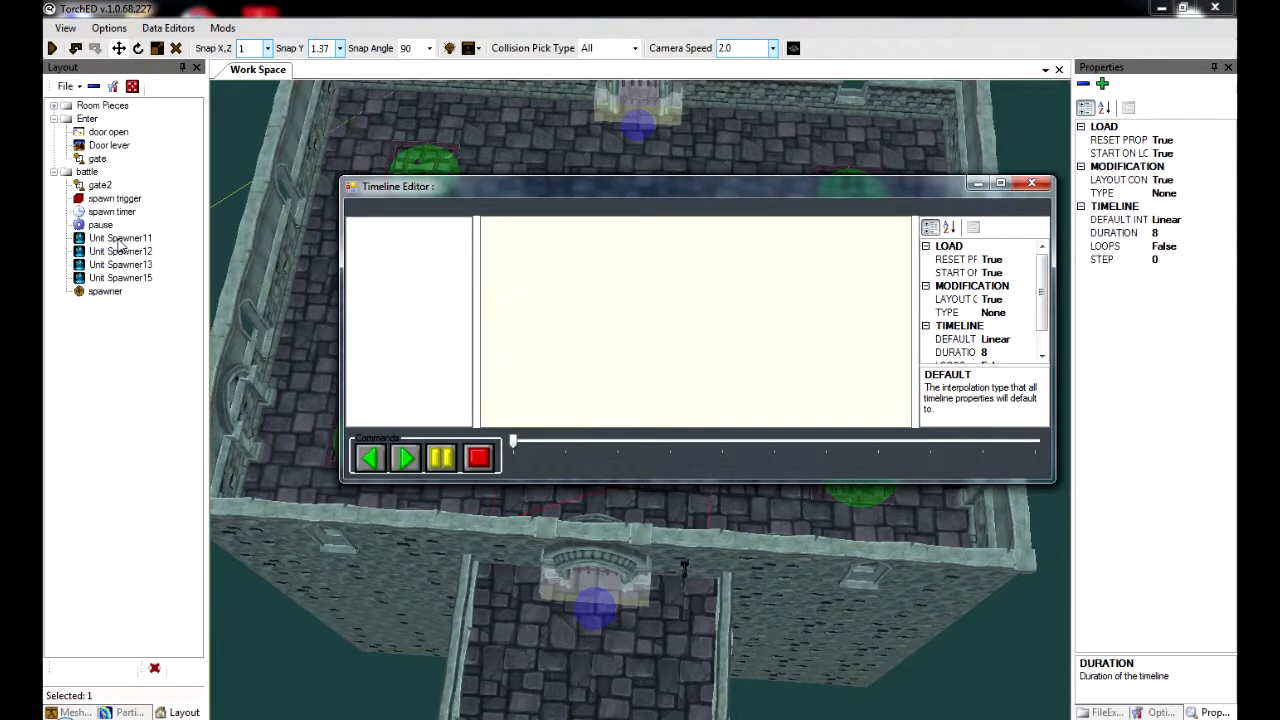
Step: Arrange the Timeline Editor beside the main window and add all four Unit Spawners of the battle group to the timeline
drag(561, 192, 1236, 200)
drag(515, 8, 42, 5)
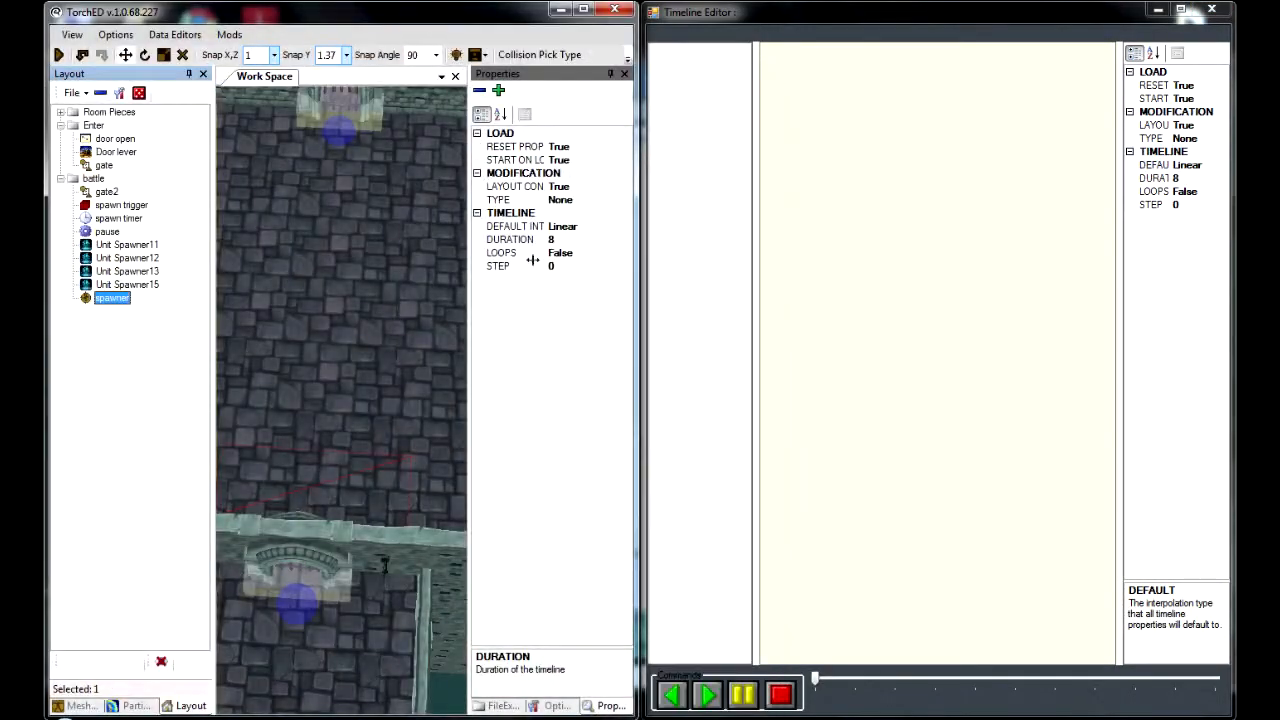
drag(127, 249, 702, 112)
click(138, 258)
drag(733, 165, 732, 164)
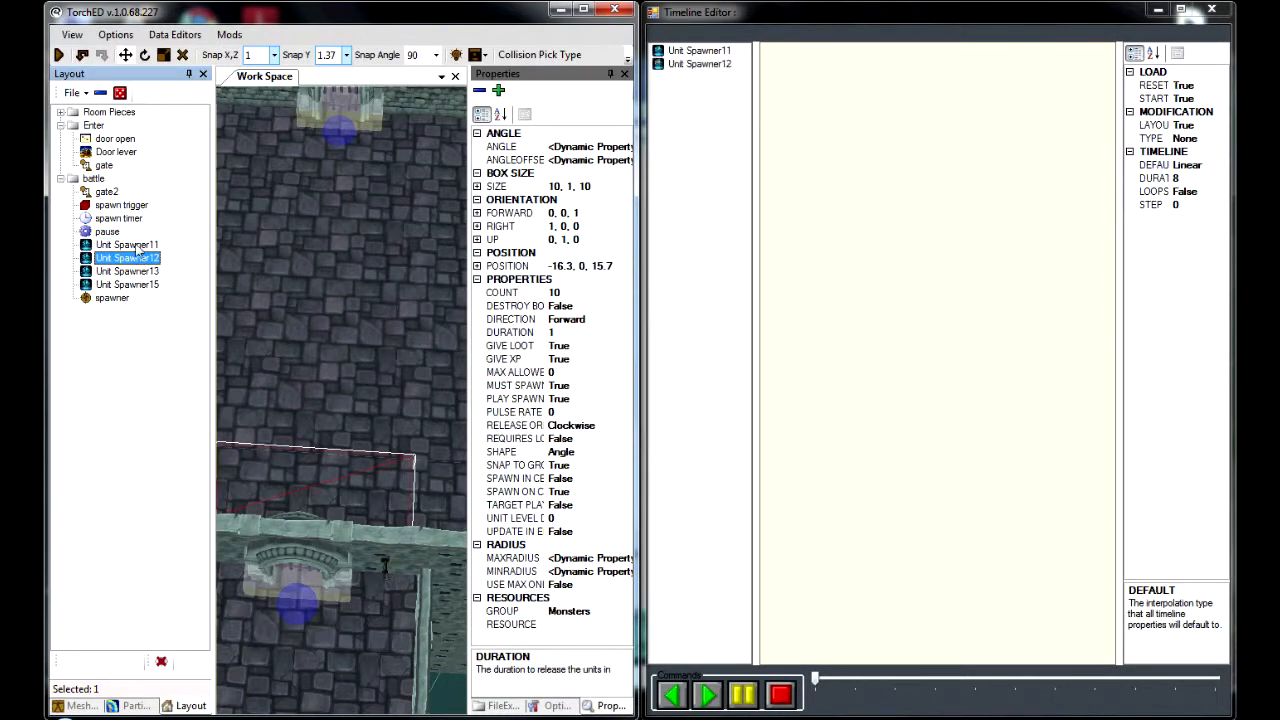
drag(118, 273, 712, 180)
Step: Add a Spawn Units event to each of the four Unit Spawners in the timeline
right_click(714, 50)
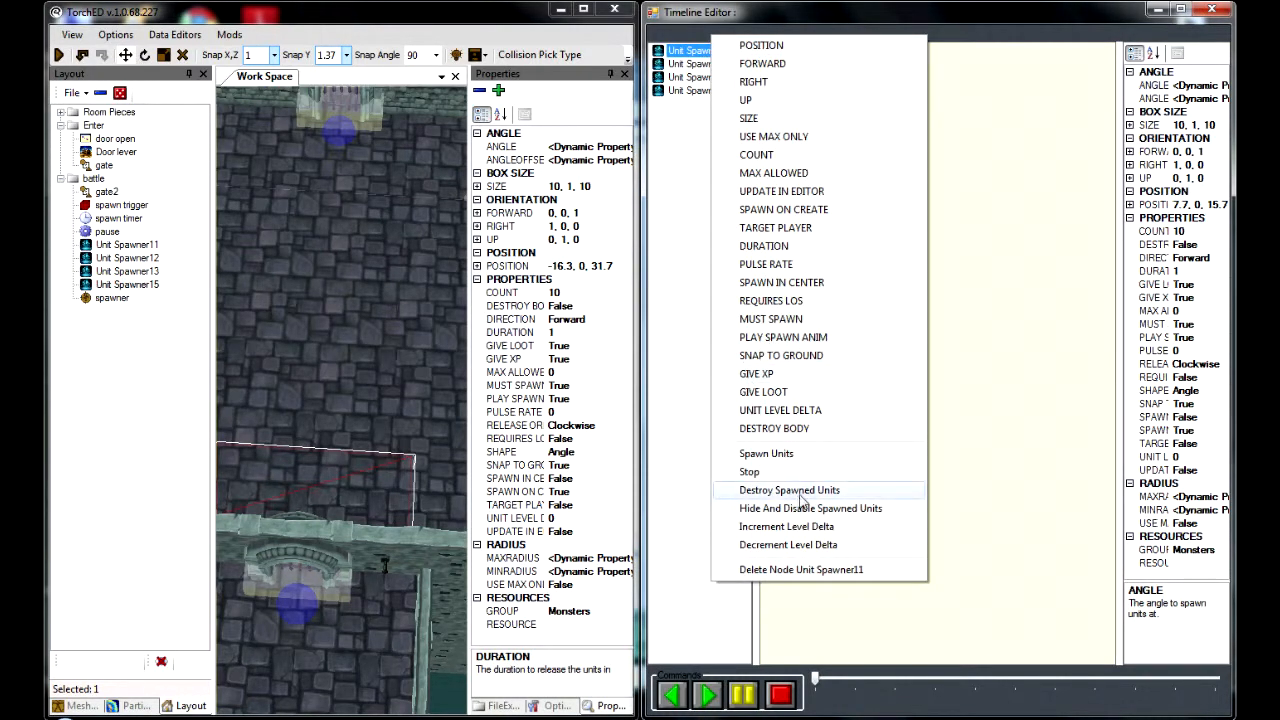
click(813, 462)
right_click(710, 77)
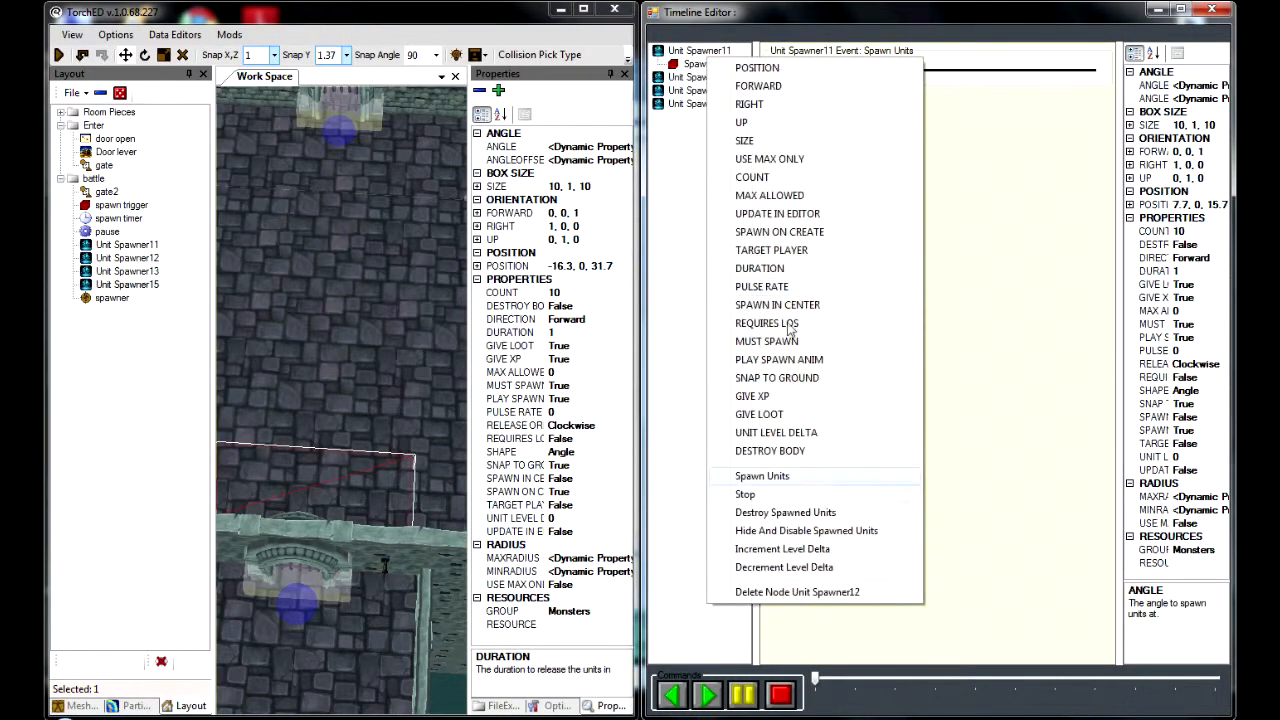
click(786, 477)
right_click(700, 103)
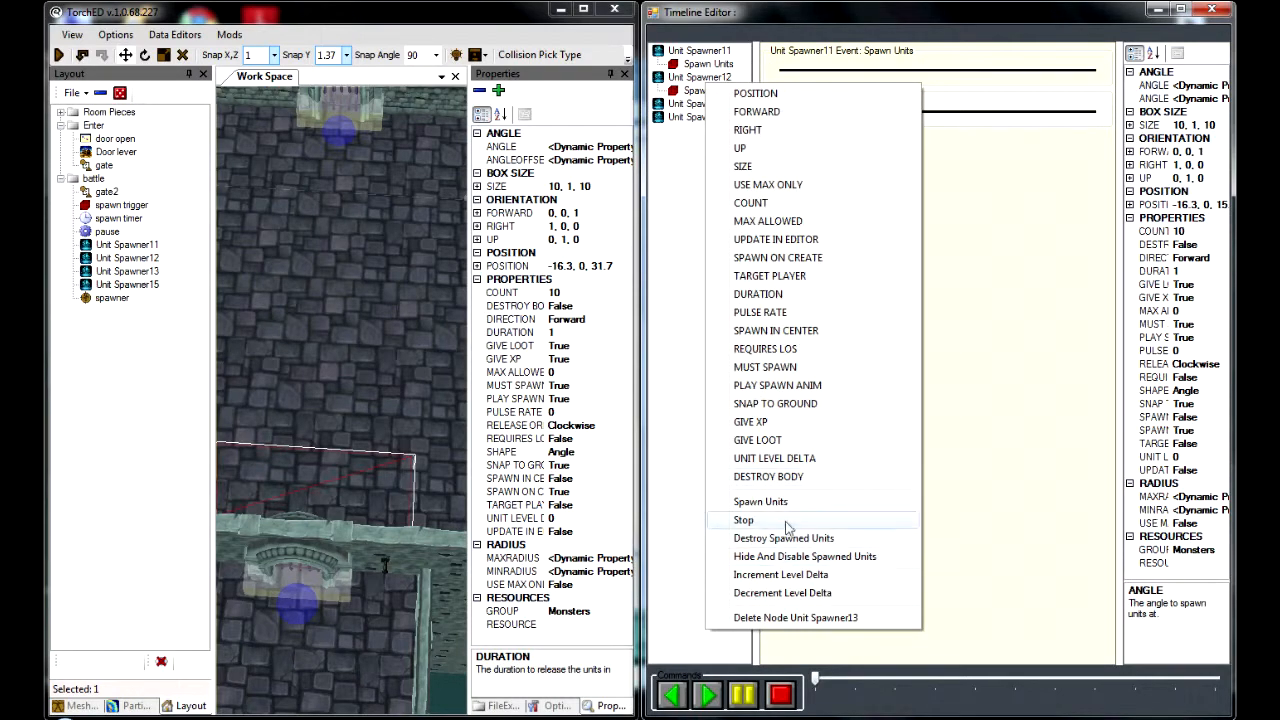
click(788, 510)
right_click(700, 130)
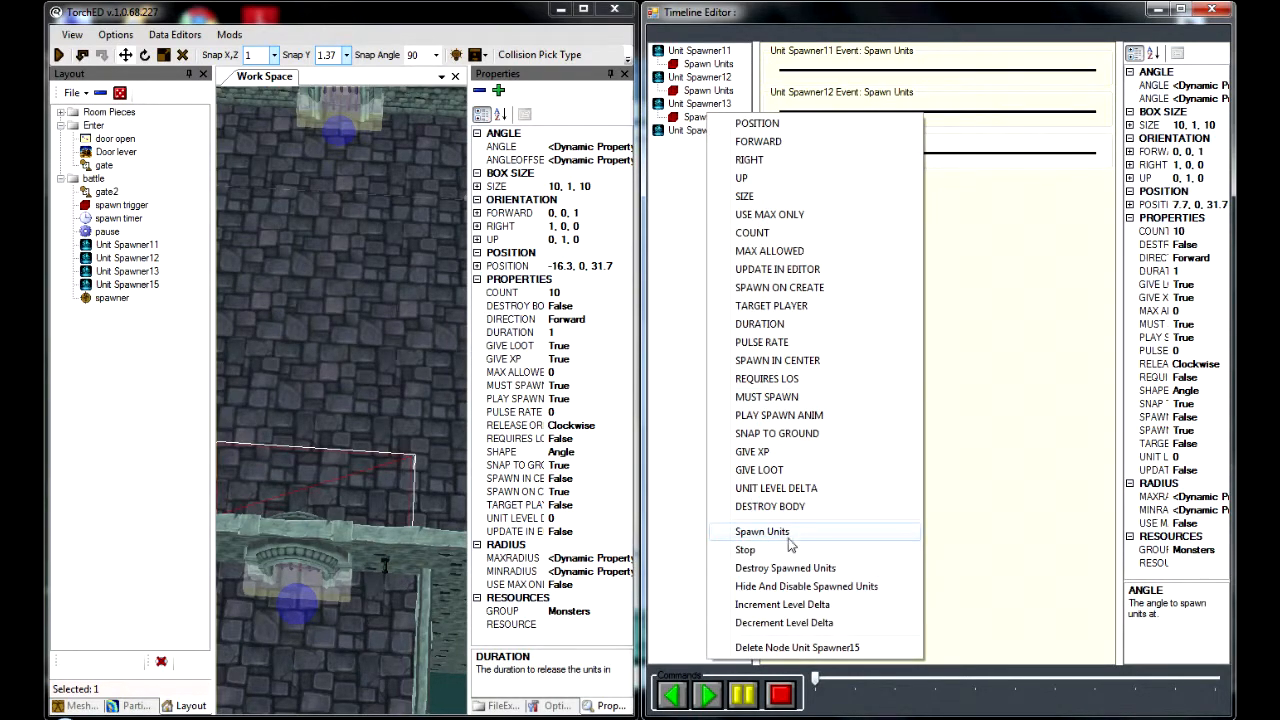
click(790, 531)
Step: Add a Spawn Units event point at time 2 for Unit Spawner11 and at time 4 for Unit Spawner12
click(711, 67)
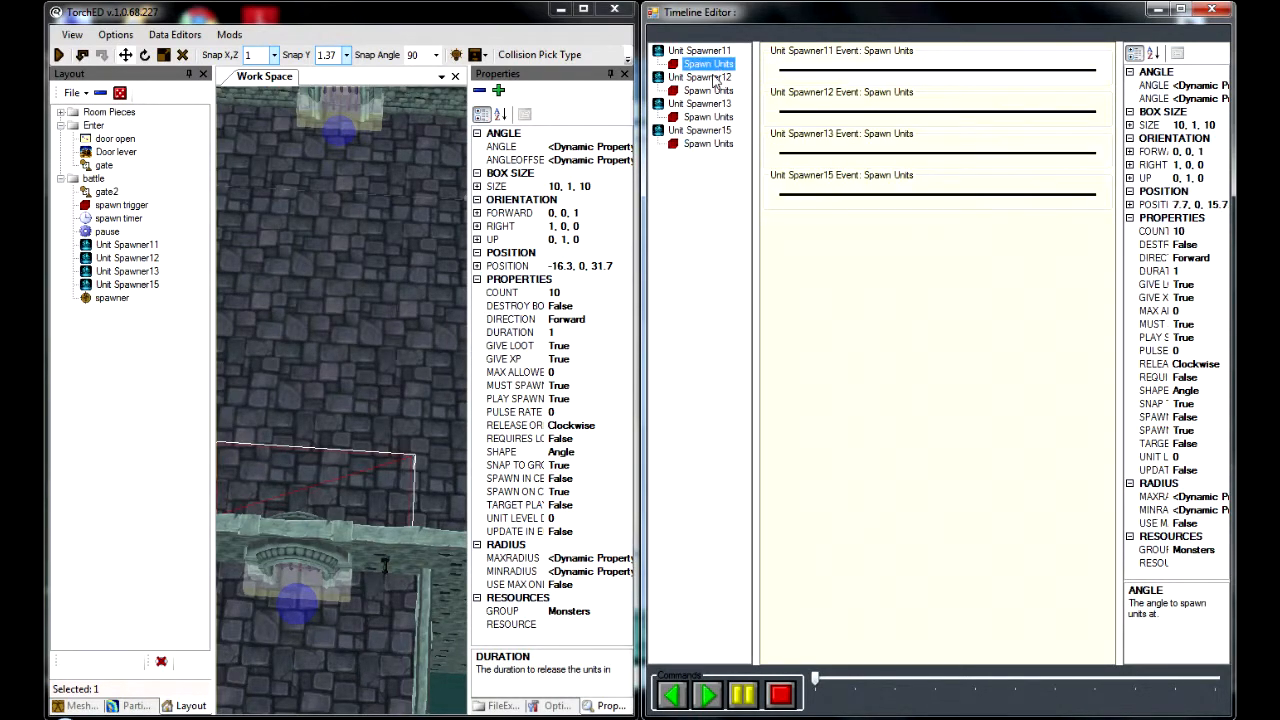
right_click(808, 71)
click(860, 84)
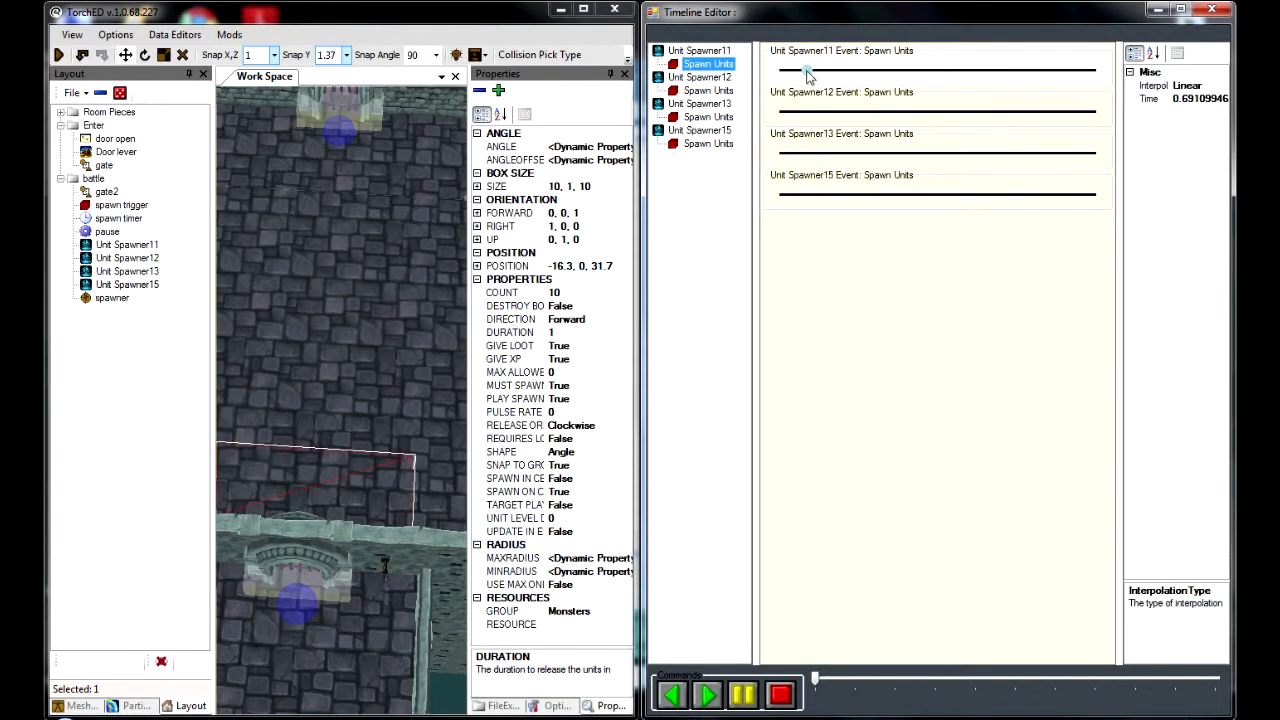
click(1198, 98)
text(2)
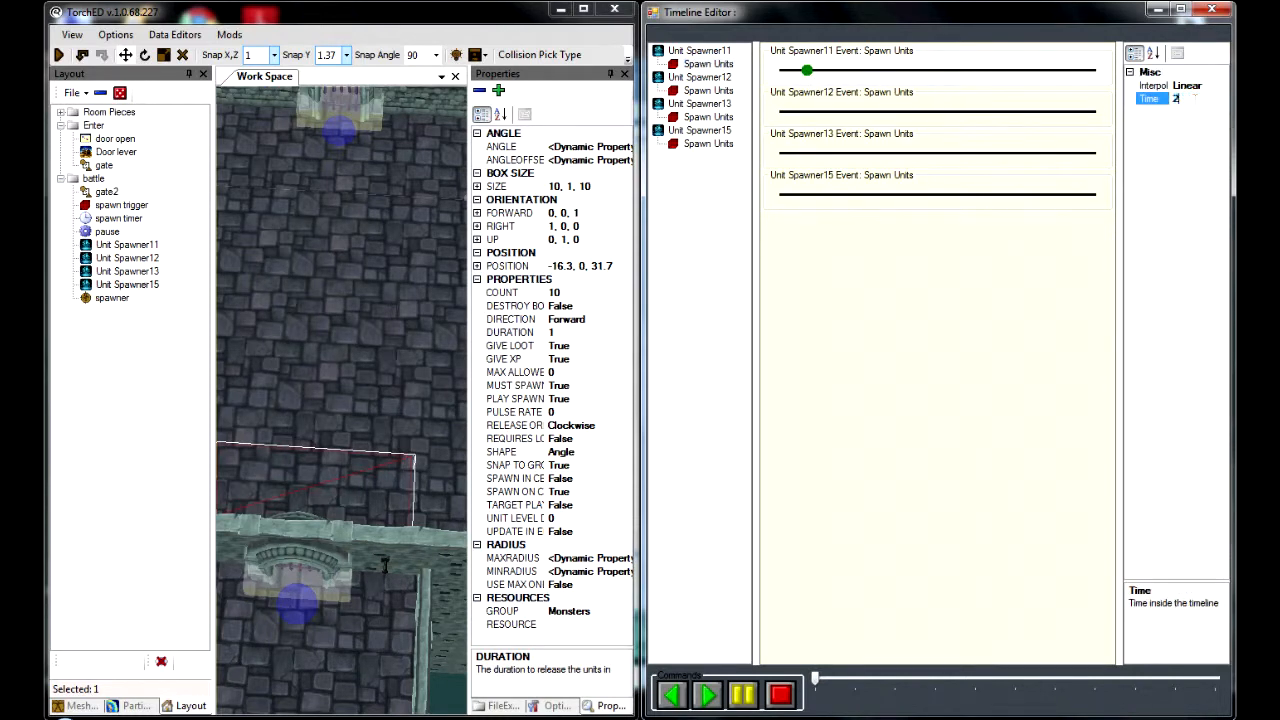
right_click(829, 112)
click(864, 127)
click(1195, 98)
text(4)
Step: Add a Spawn Units event point at time 6 for Unit Spawner13 and at time 8 for Unit Spawner15
click(919, 151)
right_click(855, 145)
click(890, 157)
click(1204, 100)
click(1204, 100)
text(6)
right_click(870, 195)
click(910, 203)
click(1197, 98)
text(8)
click(735, 226)
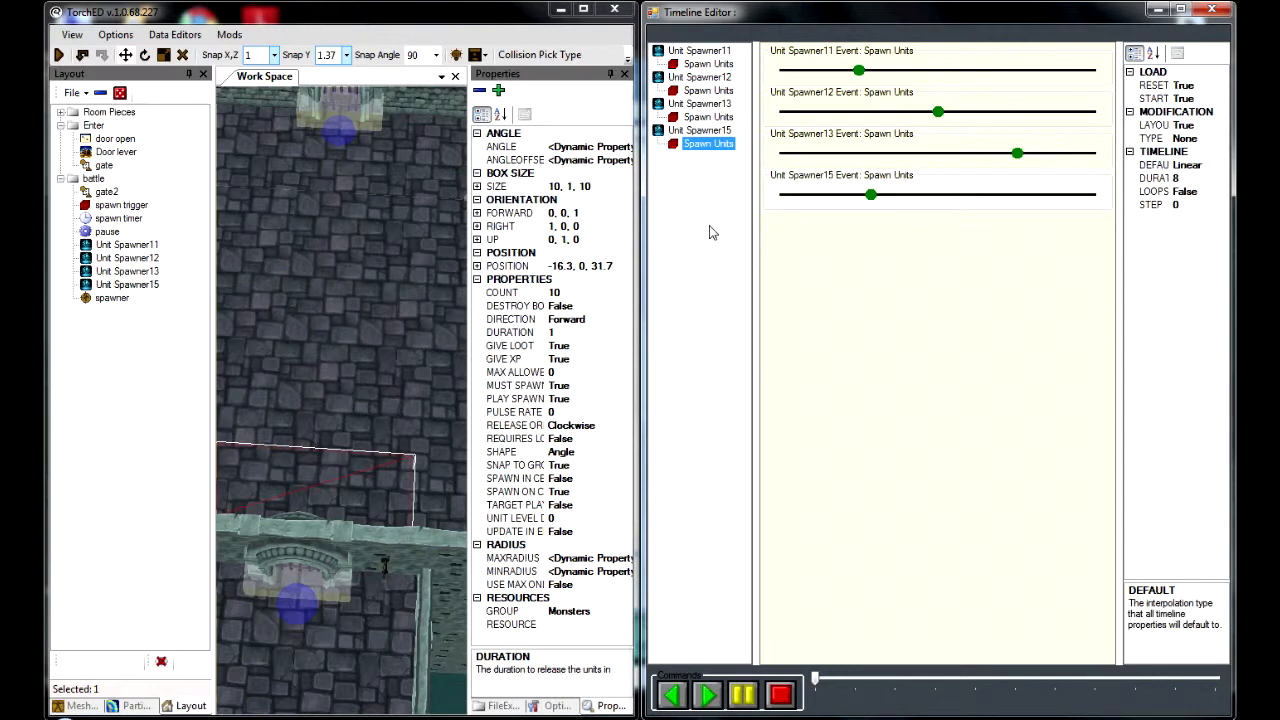
click(690, 147)
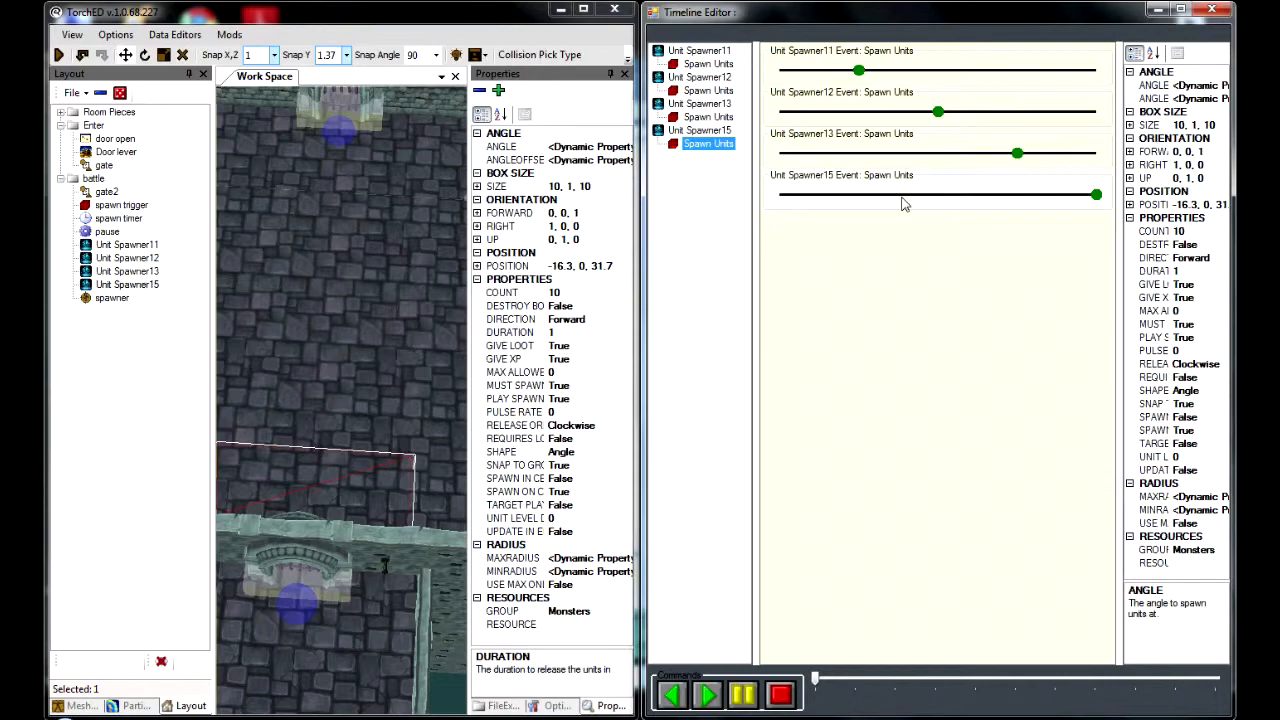
Step: Return to the full-size main window and add a Logic Group object to the battle group
click(583, 8)
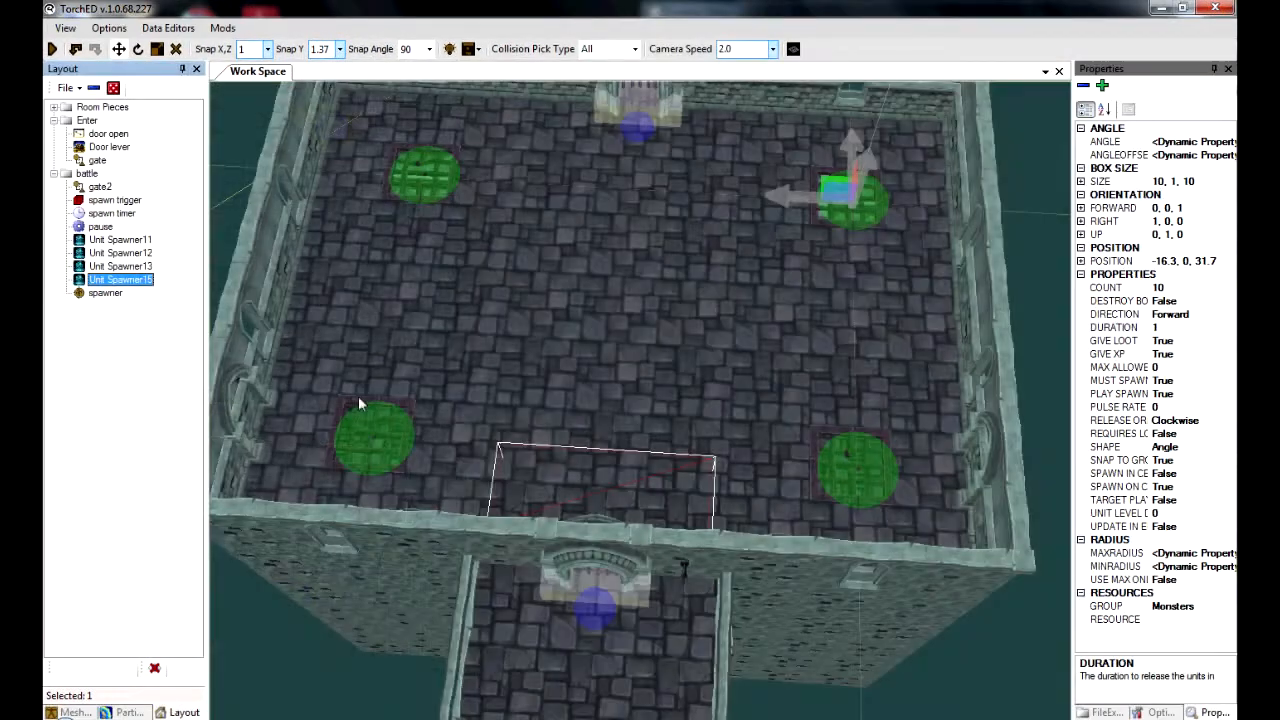
key(alt+Tab)
key(alt+Tab)
click(100, 325)
click(100, 226)
click(111, 213)
click(87, 173)
right_click(92, 175)
mouse_move(163, 287)
click(328, 291)
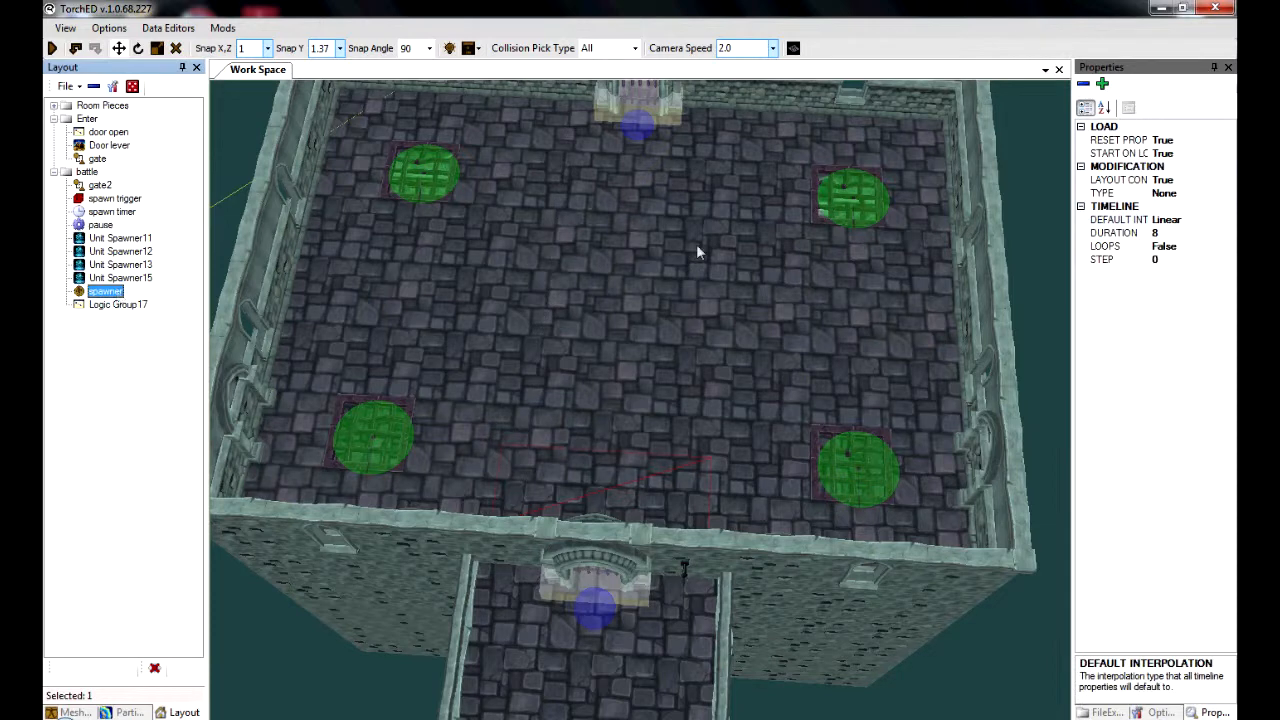
Step: Set START ON LOAD to False for the spawner timeline and clear the selection
click(1165, 153)
click(1228, 154)
click(1165, 186)
click(120, 418)
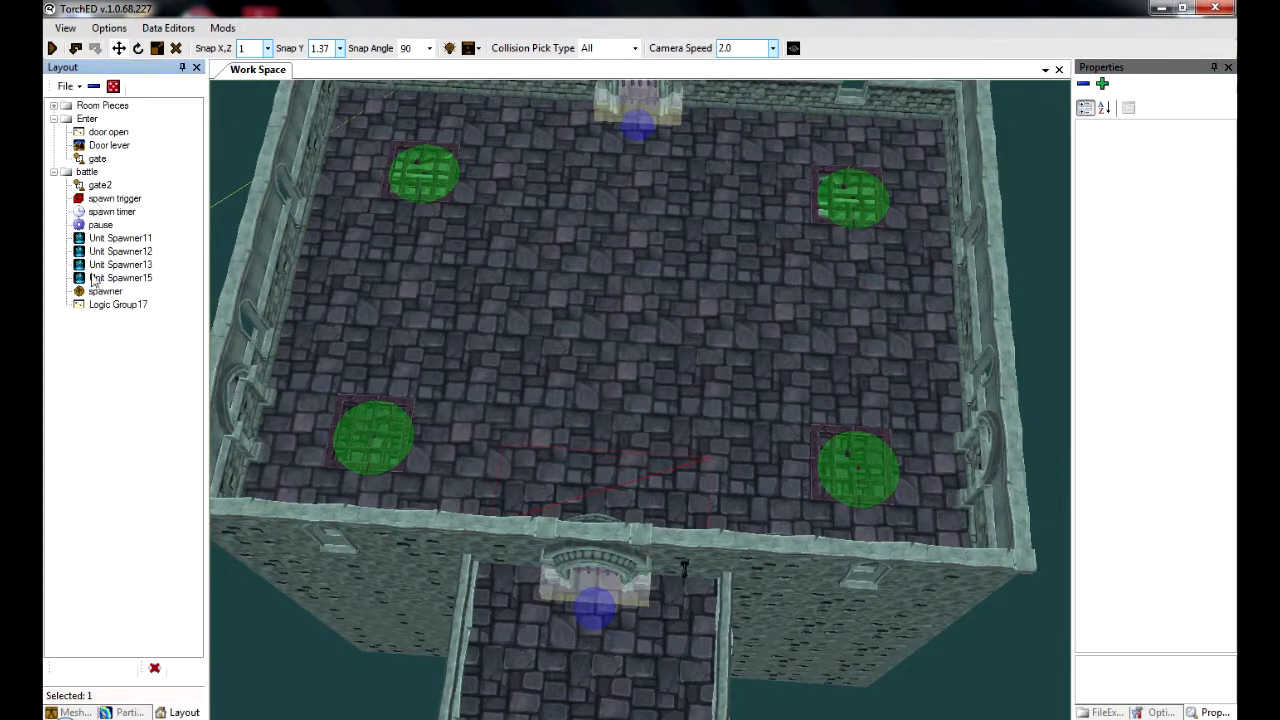
Step: Review the properties of the battle group's pause, spawn timer, spawn trigger, gate2 and Unit Spawner objects
click(112, 226)
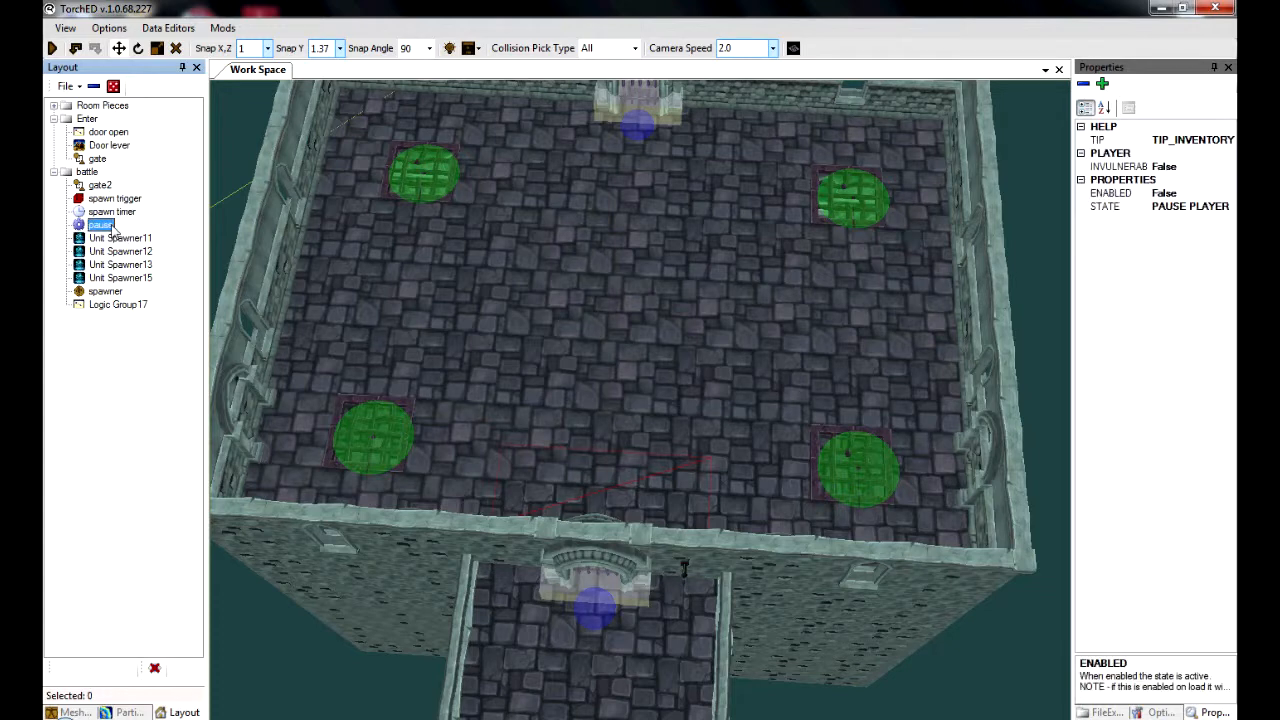
click(112, 212)
click(115, 199)
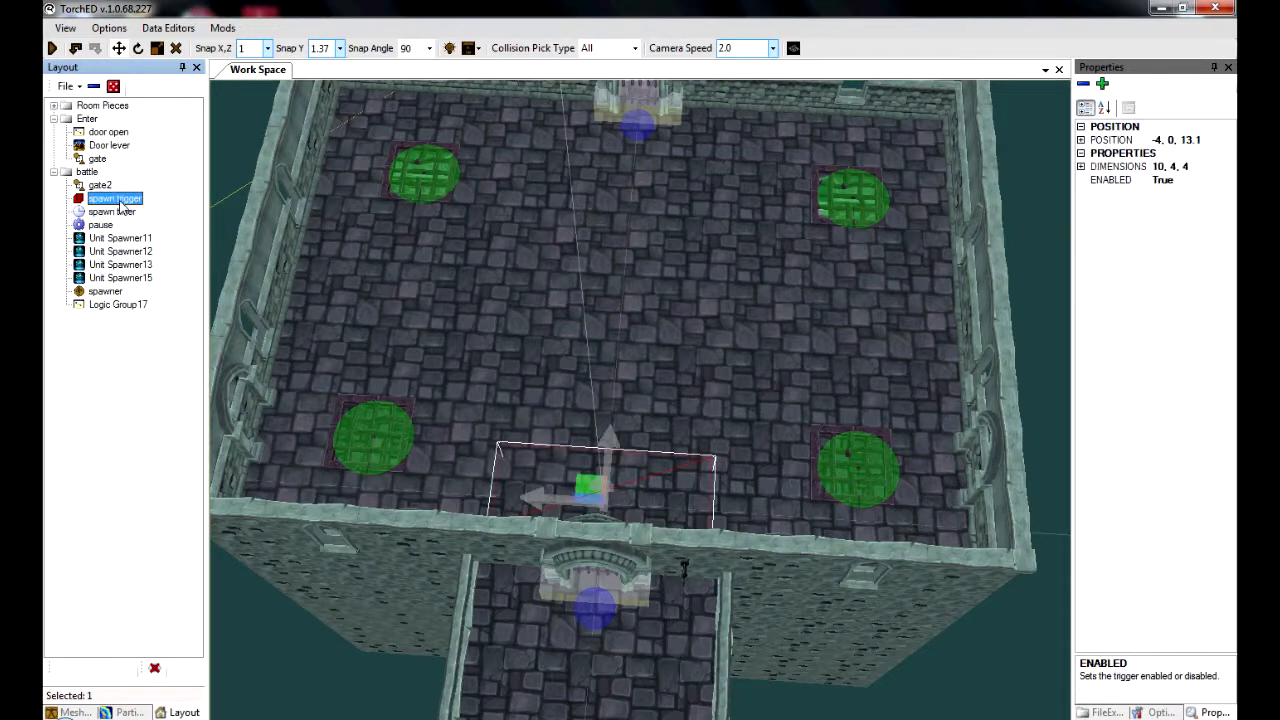
click(98, 186)
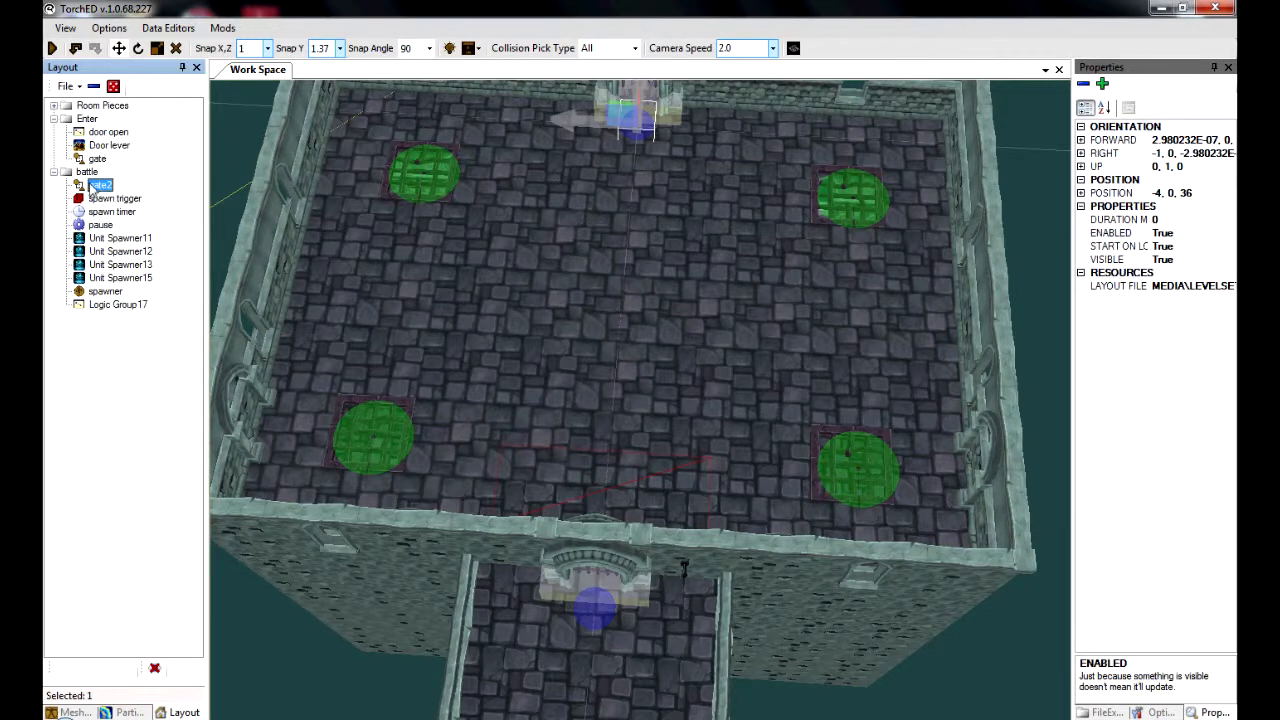
click(118, 238)
click(118, 251)
click(118, 264)
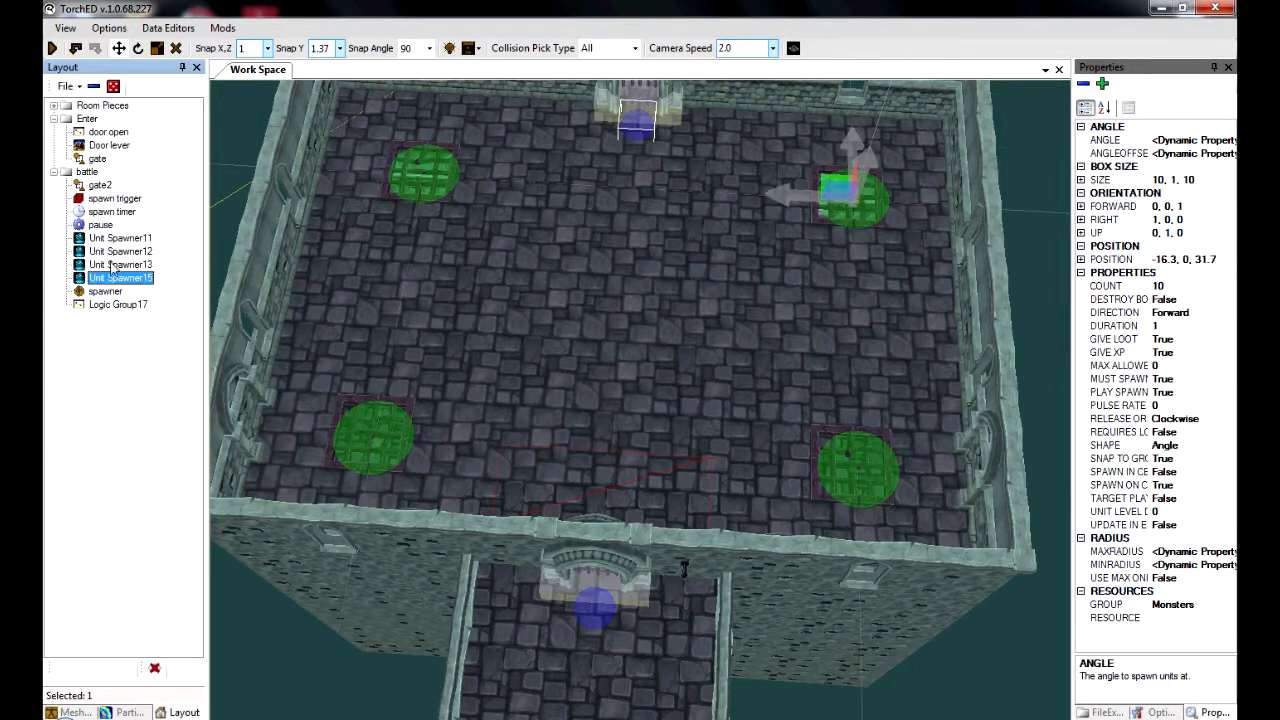
Step: Set Unit Spawner11's monster resource to Varkolyn100 and its count to 1
click(119, 238)
click(1176, 604)
click(1212, 617)
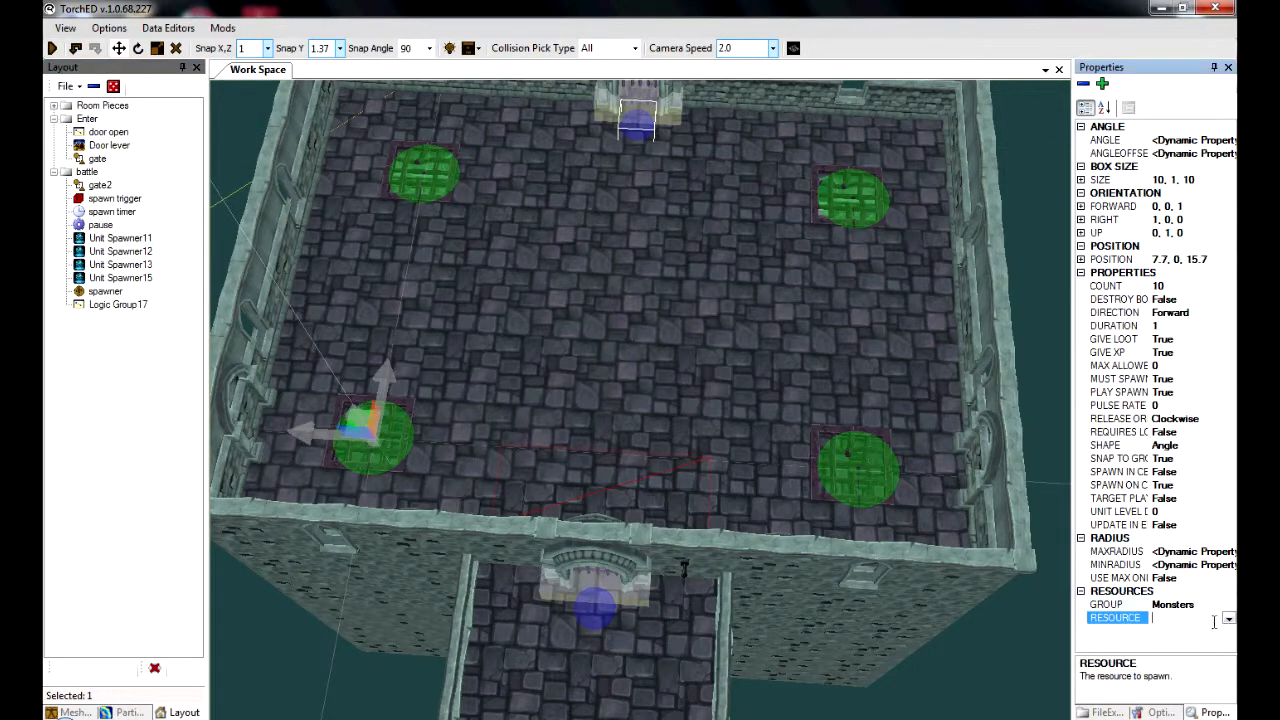
click(1228, 618)
drag(1232, 472, 1230, 592)
click(1091, 477)
click(1191, 285)
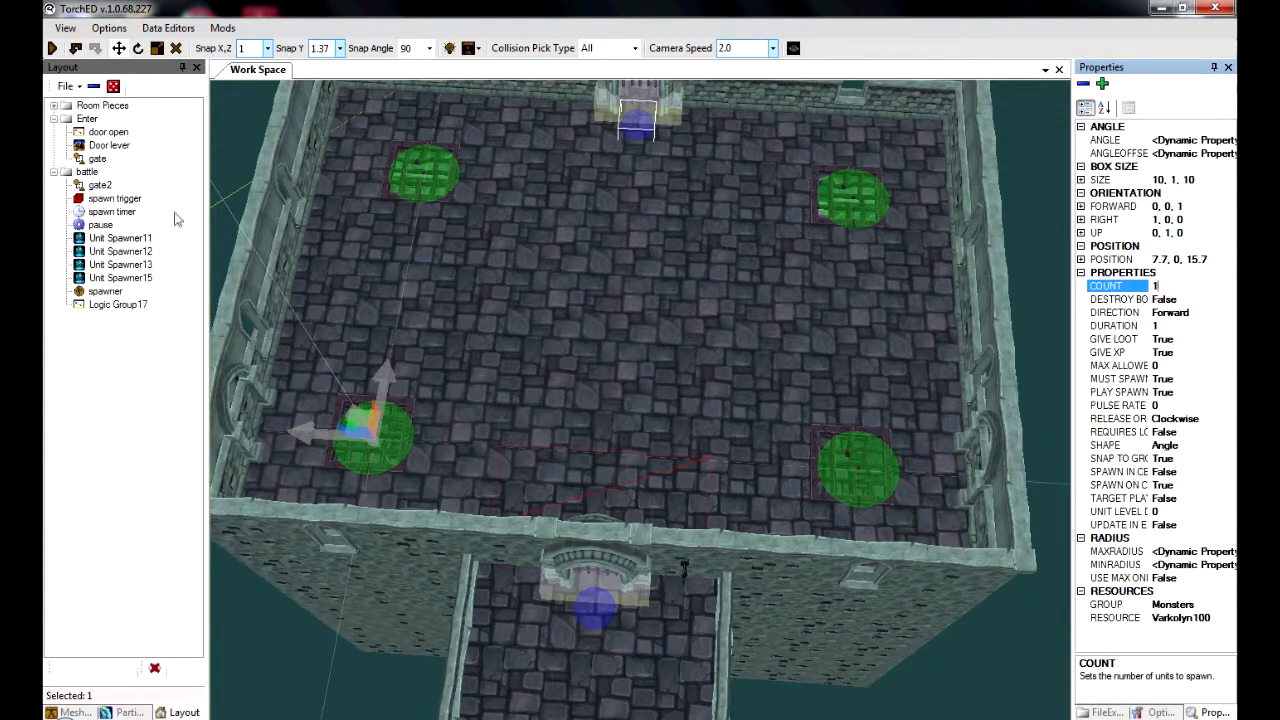
Step: Set Unit Spawner12's count to 1 and its SPAWN ON CREATE property to False
click(120, 251)
click(1152, 286)
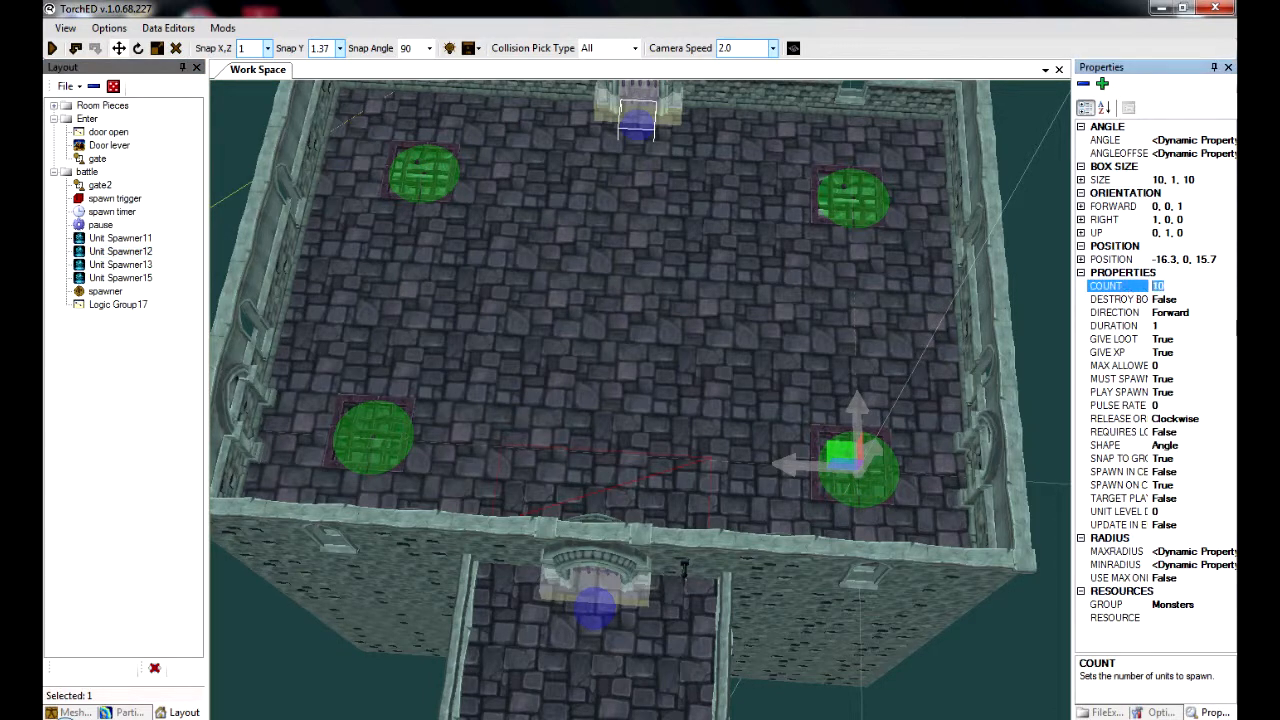
click(1178, 485)
click(1229, 485)
click(1186, 512)
Step: Set SPAWN ON CREATE to False for Unit Spawner13
click(120, 238)
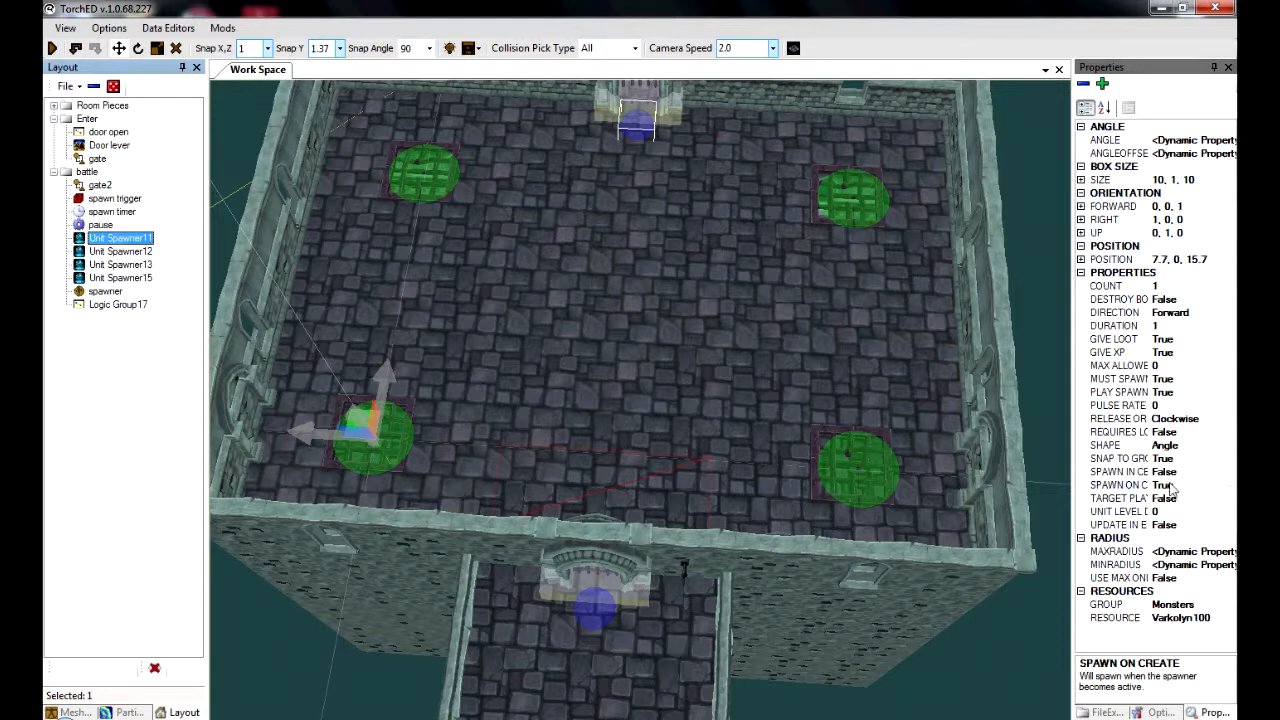
key(Down)
key(Down)
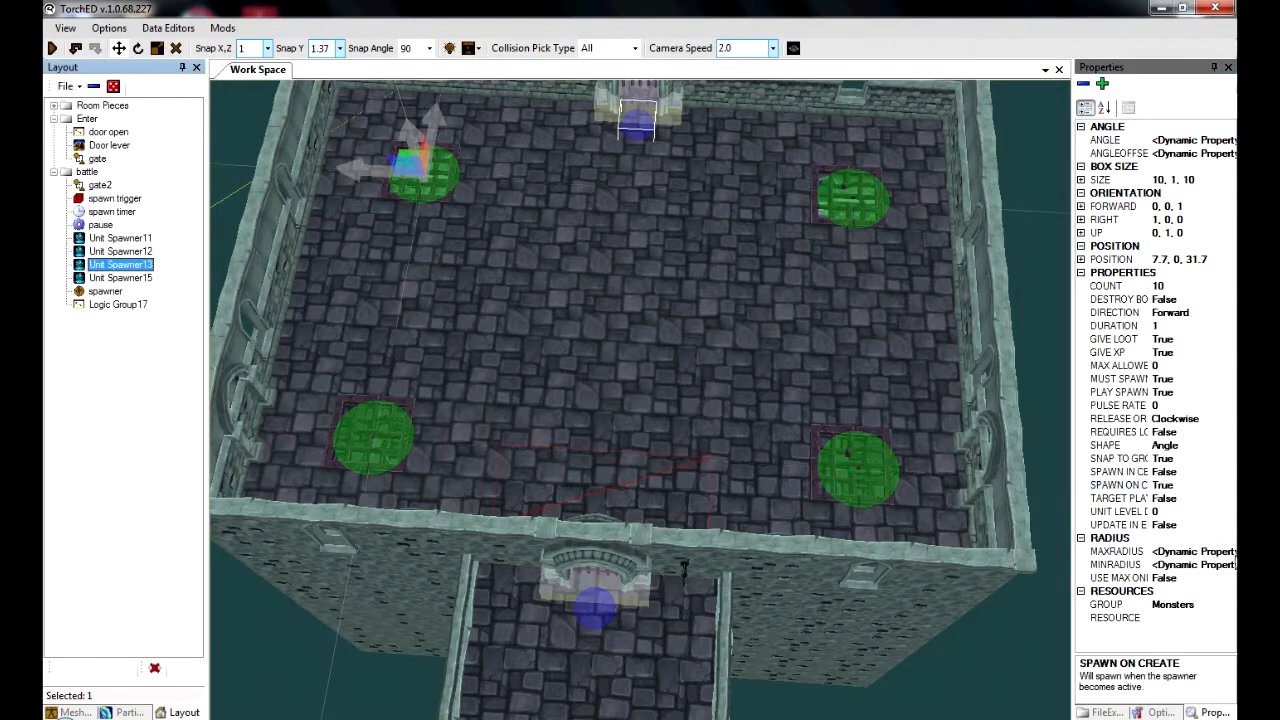
click(1178, 485)
click(1229, 485)
click(1186, 512)
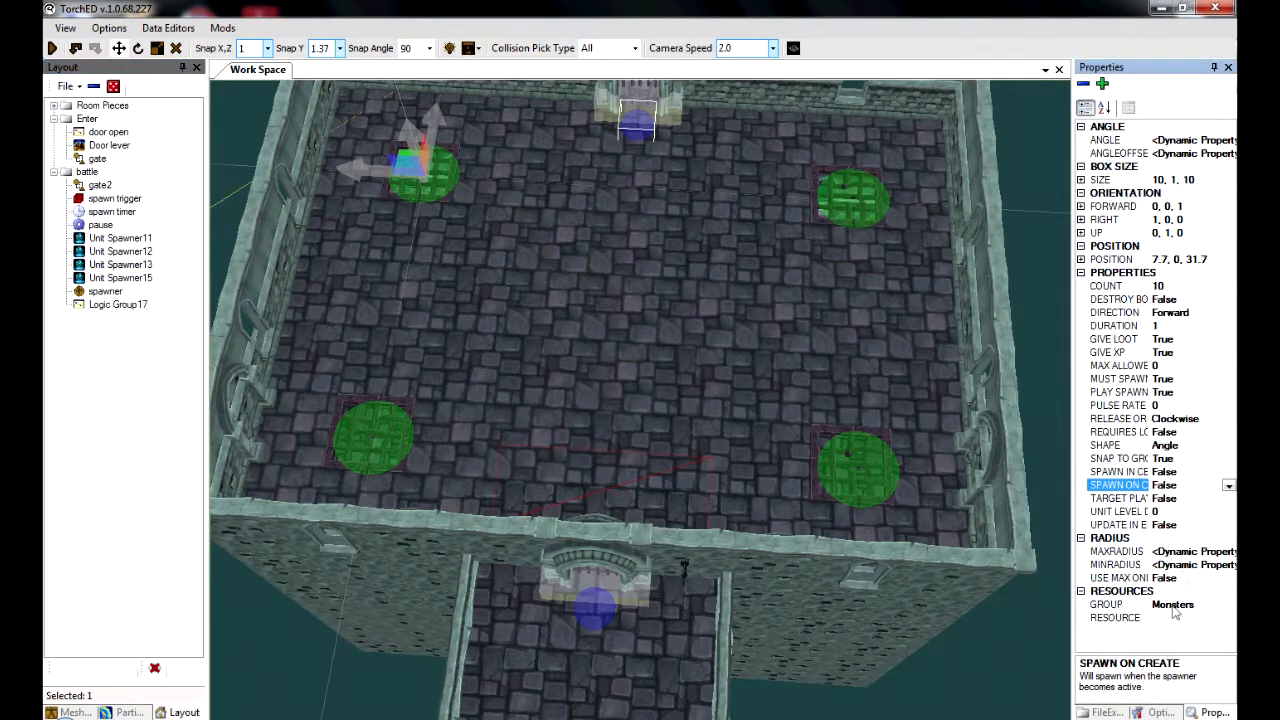
Step: Set Unit Spawner13's monster resource to Varkolyn100 and its count to 1
click(1176, 615)
click(1229, 618)
drag(1229, 512, 1226, 590)
click(1108, 553)
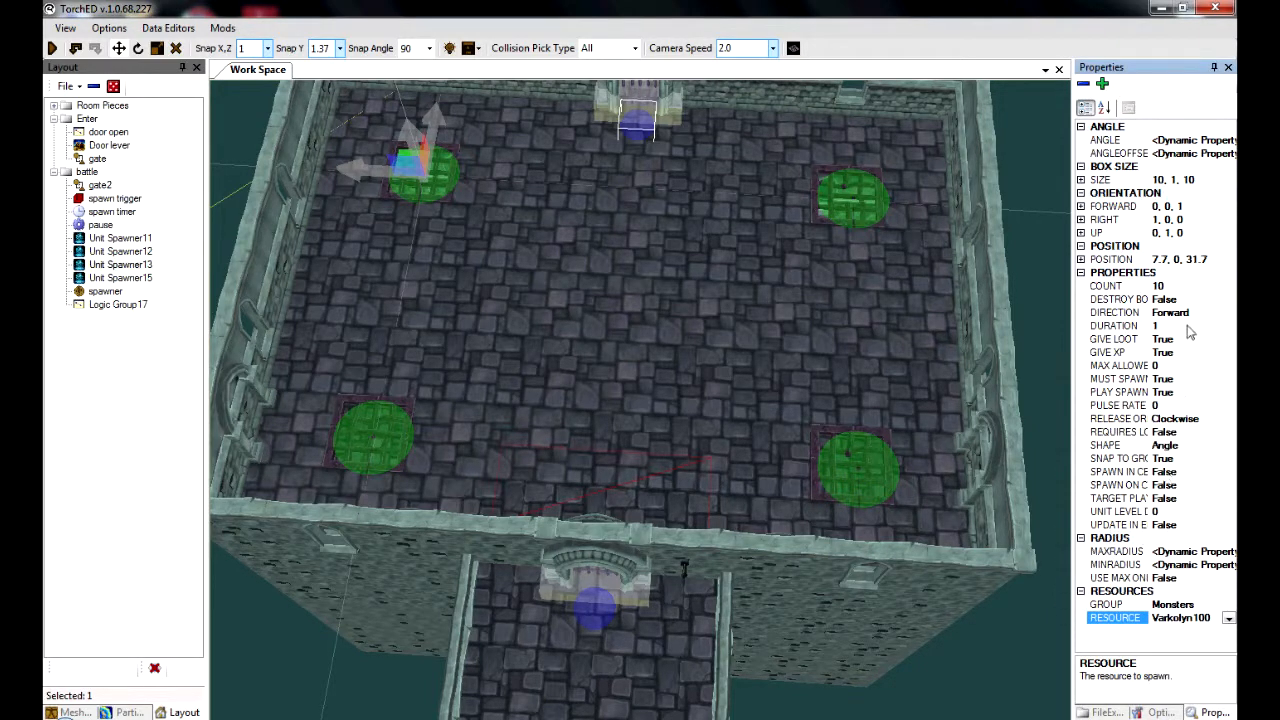
click(1184, 285)
click(1202, 326)
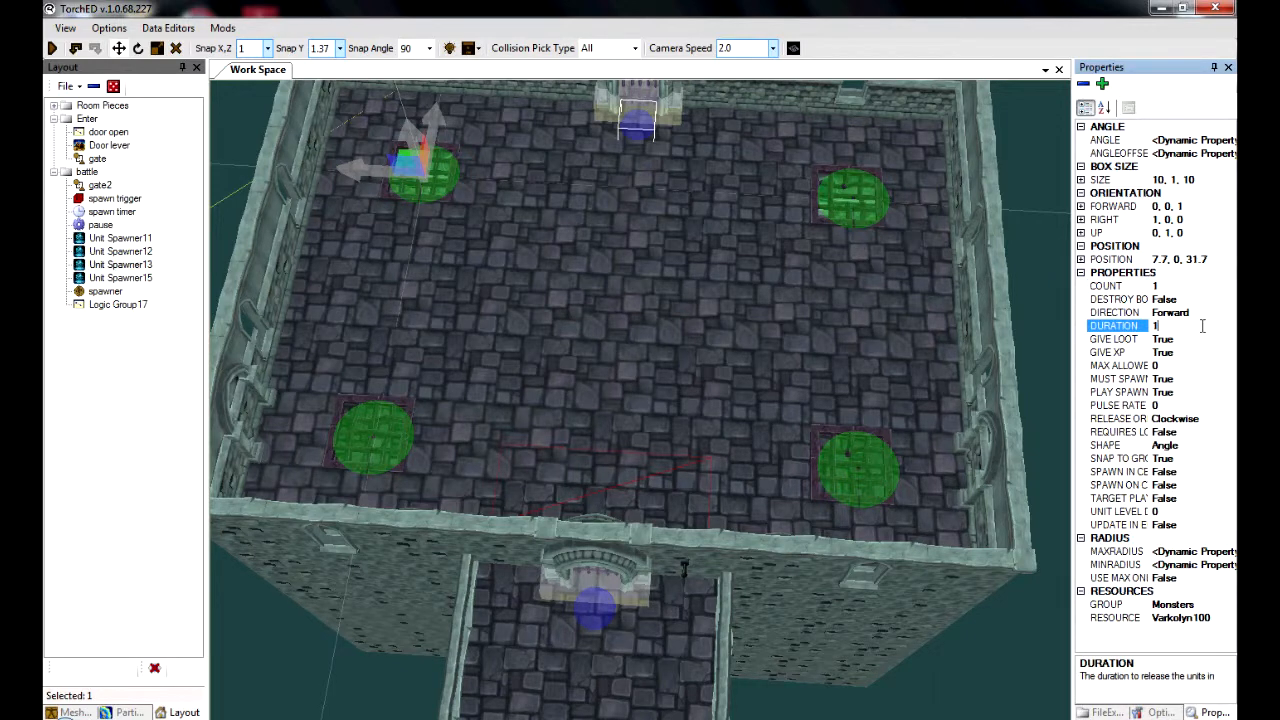
Step: Set Unit Spawner12's monster resource to Varkolyn100
click(138, 253)
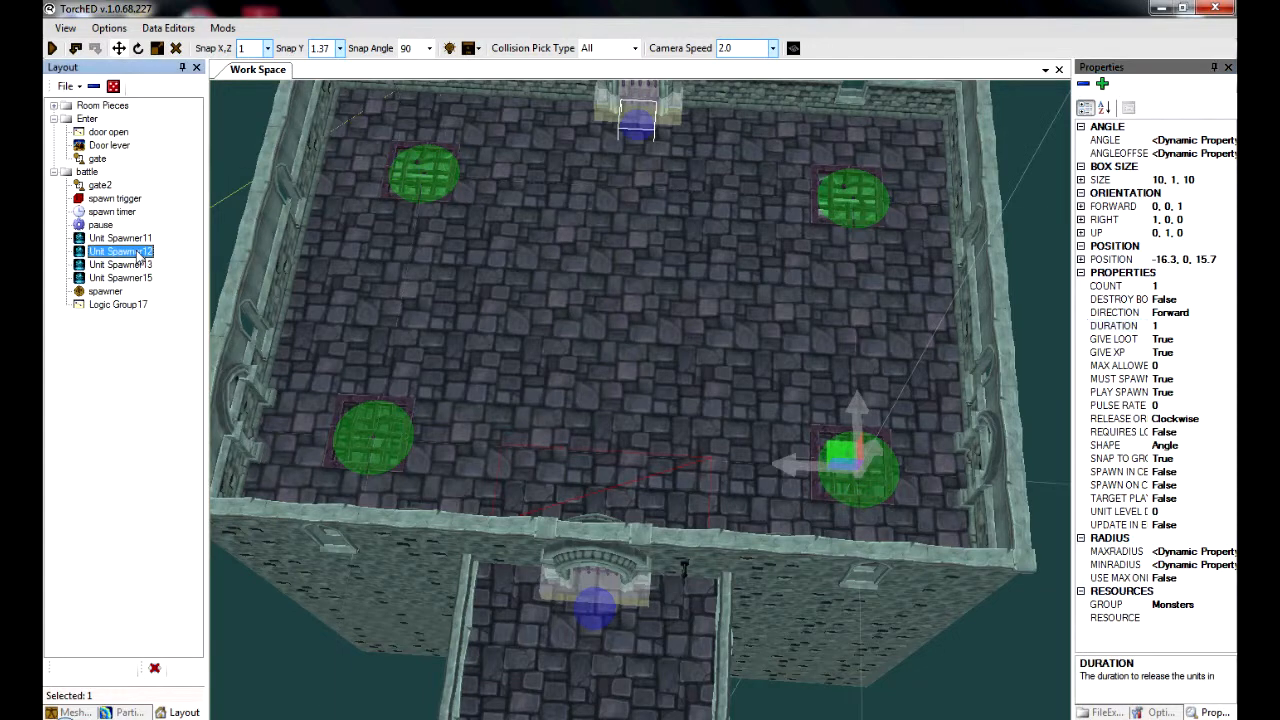
click(1180, 617)
click(1229, 618)
drag(1229, 462, 1229, 600)
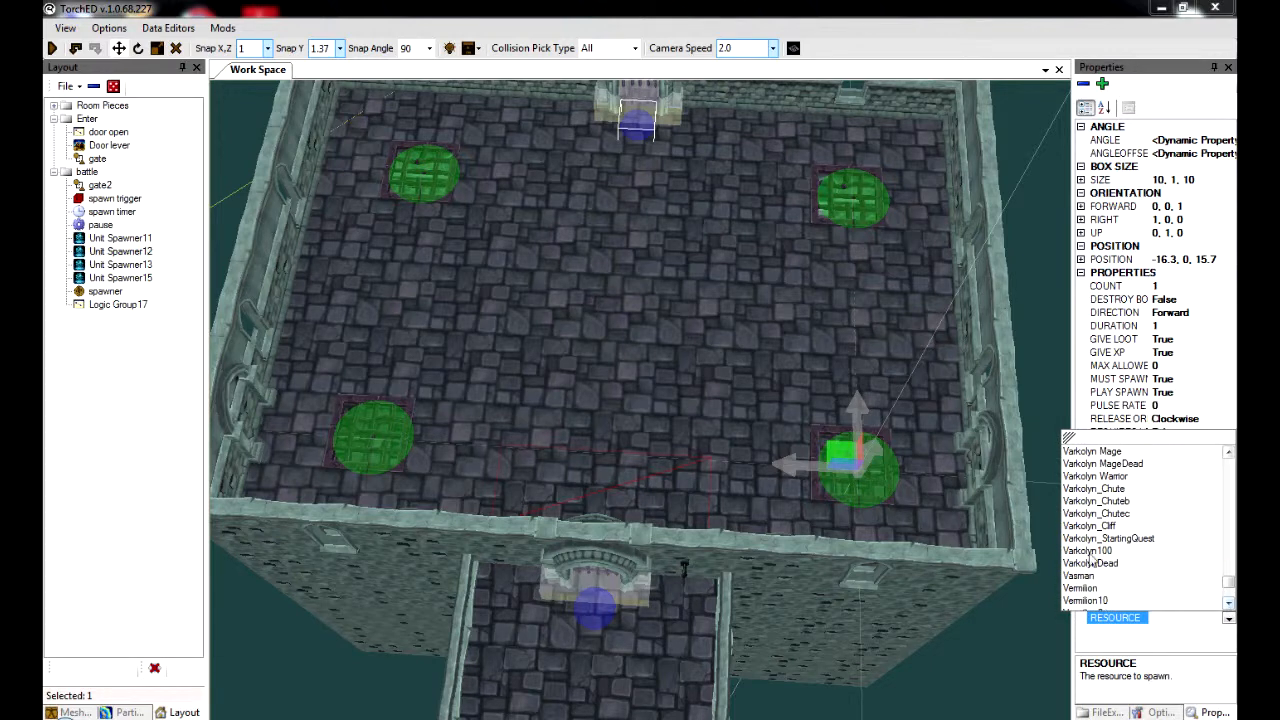
click(1100, 600)
Step: Set Unit Spawner15's monster resource to Varkolyn100 and its count to 1, and clear the selection
click(148, 268)
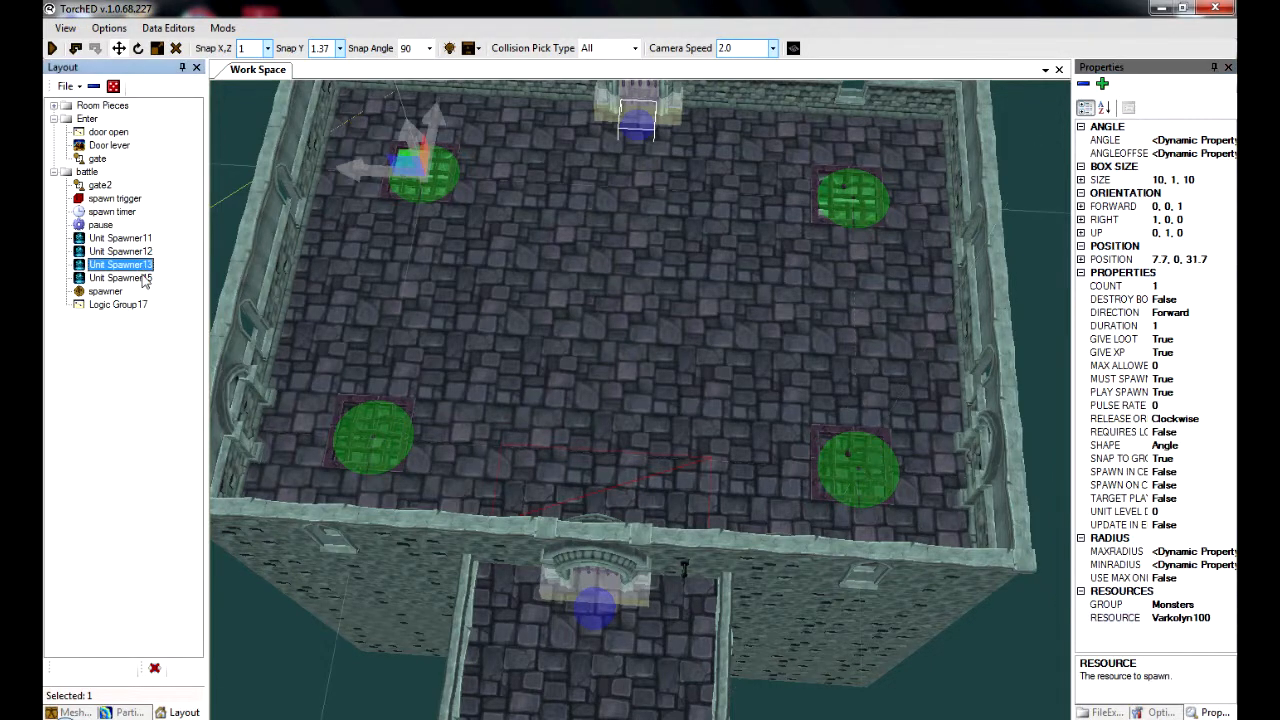
click(145, 280)
click(1115, 617)
click(1229, 618)
drag(1228, 466, 1229, 600)
click(1090, 502)
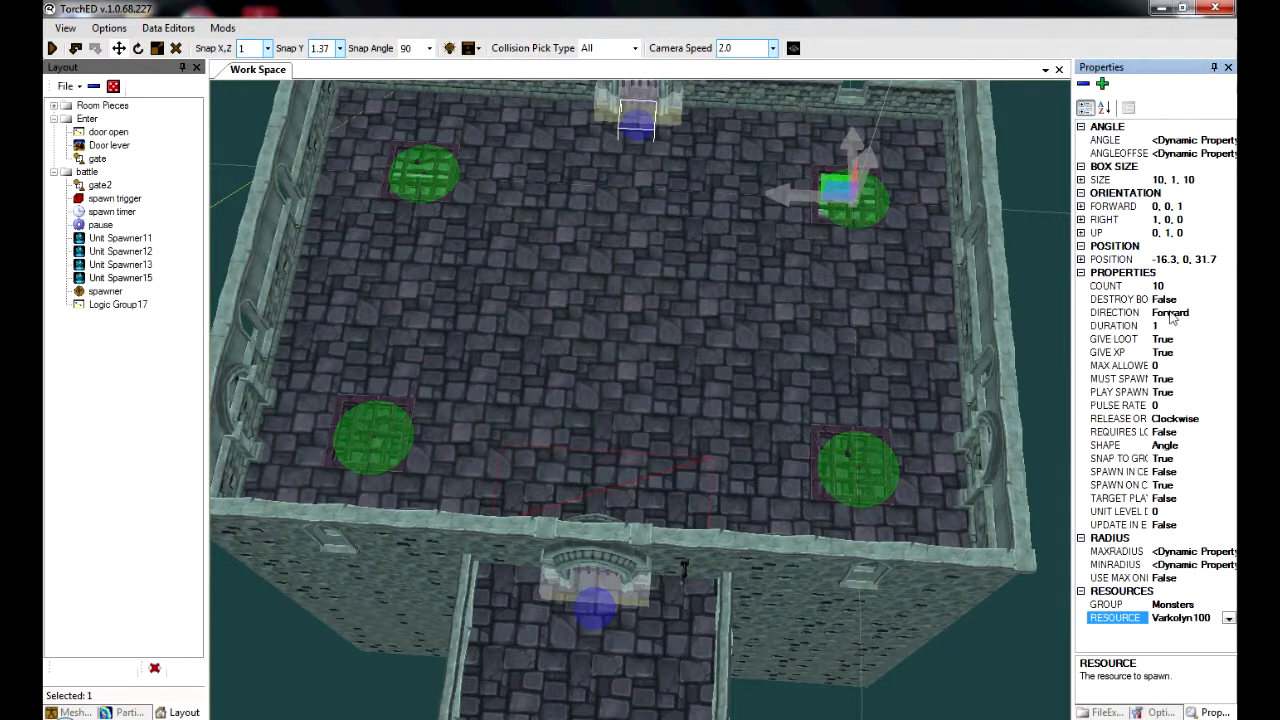
click(1192, 286)
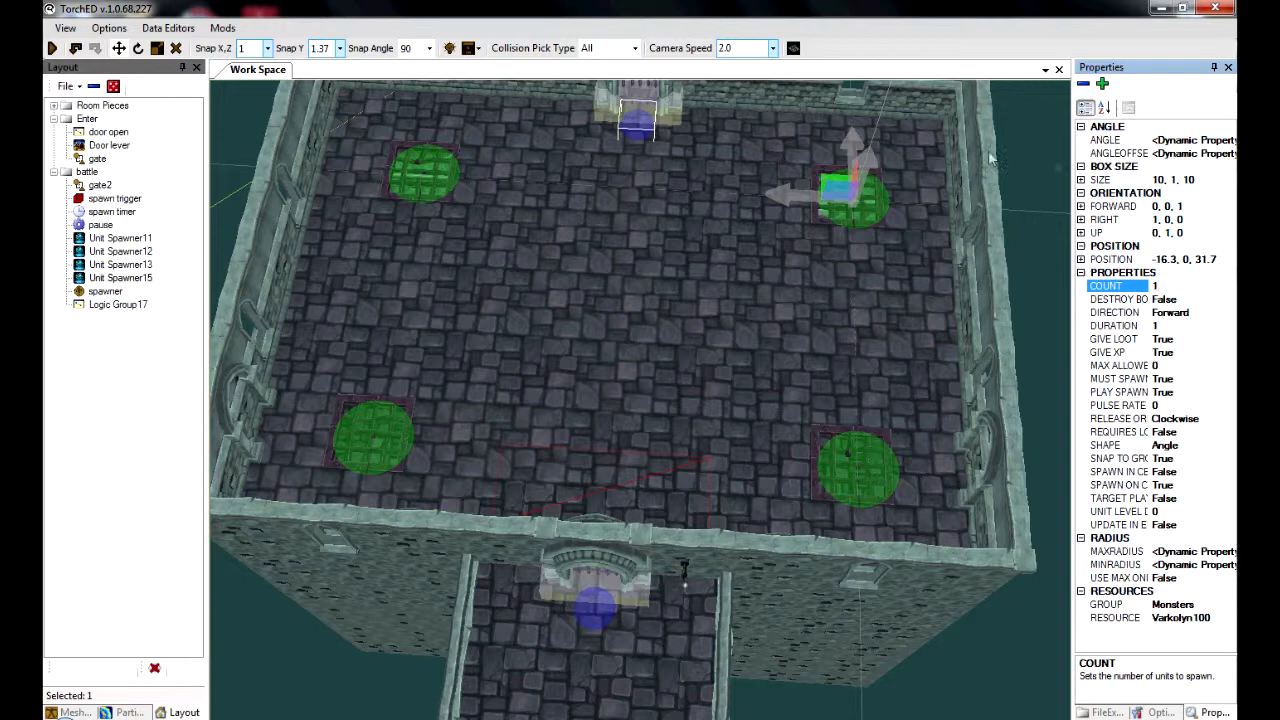
click(1023, 185)
click(157, 402)
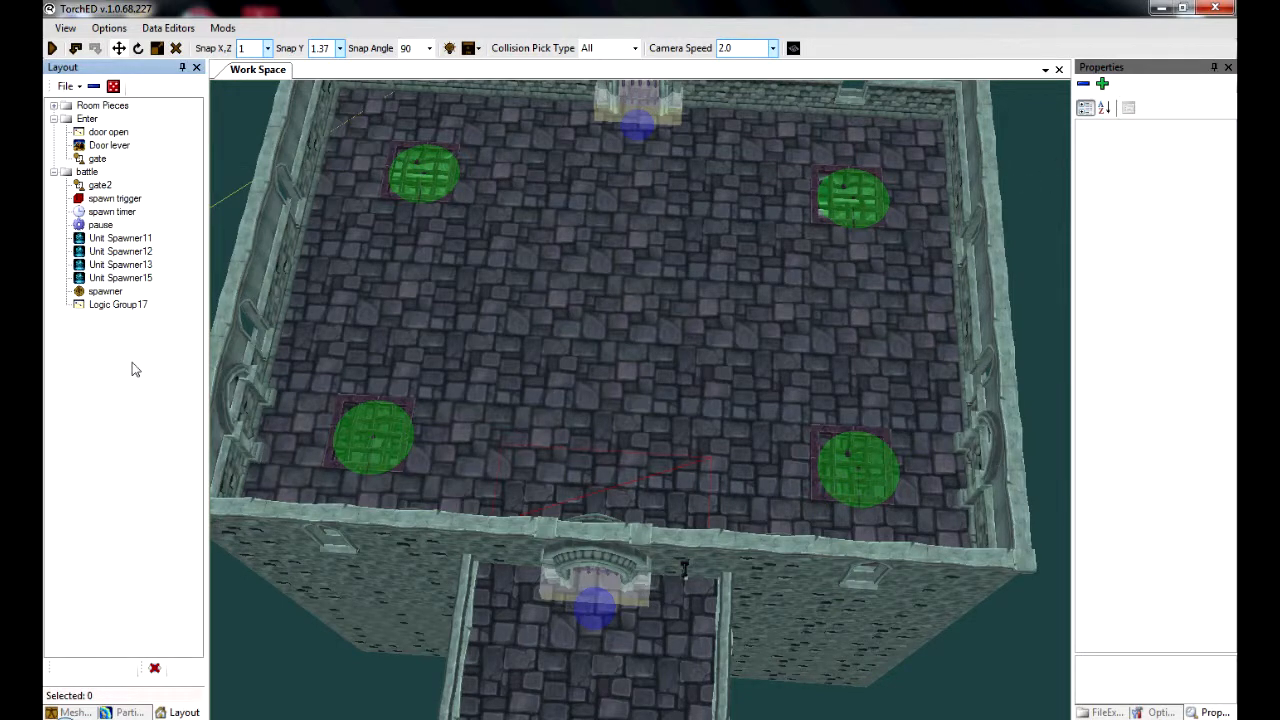
Step: Rename the battle group's new Logic Group "start" and open it in the Logic Editor beside the main window
double_click(118, 305)
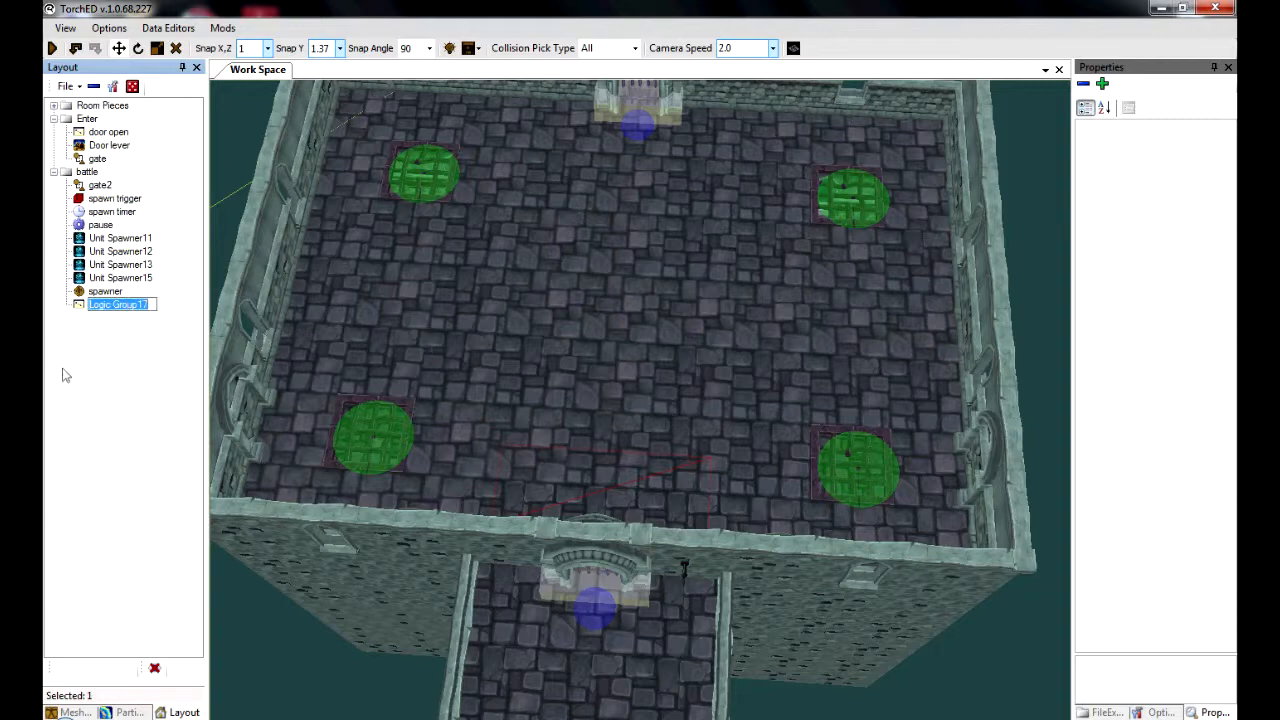
text(start)
key(Return)
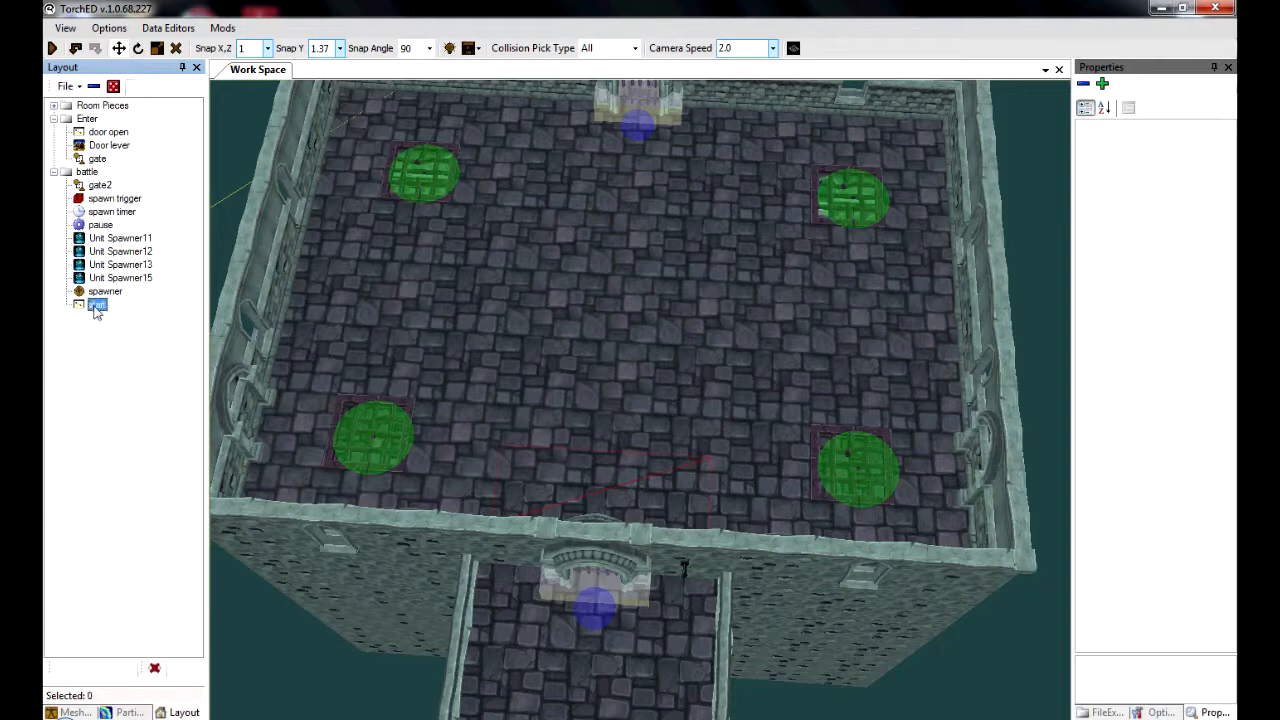
double_click(100, 304)
drag(305, 162, 1235, 205)
drag(545, 12, 45, 150)
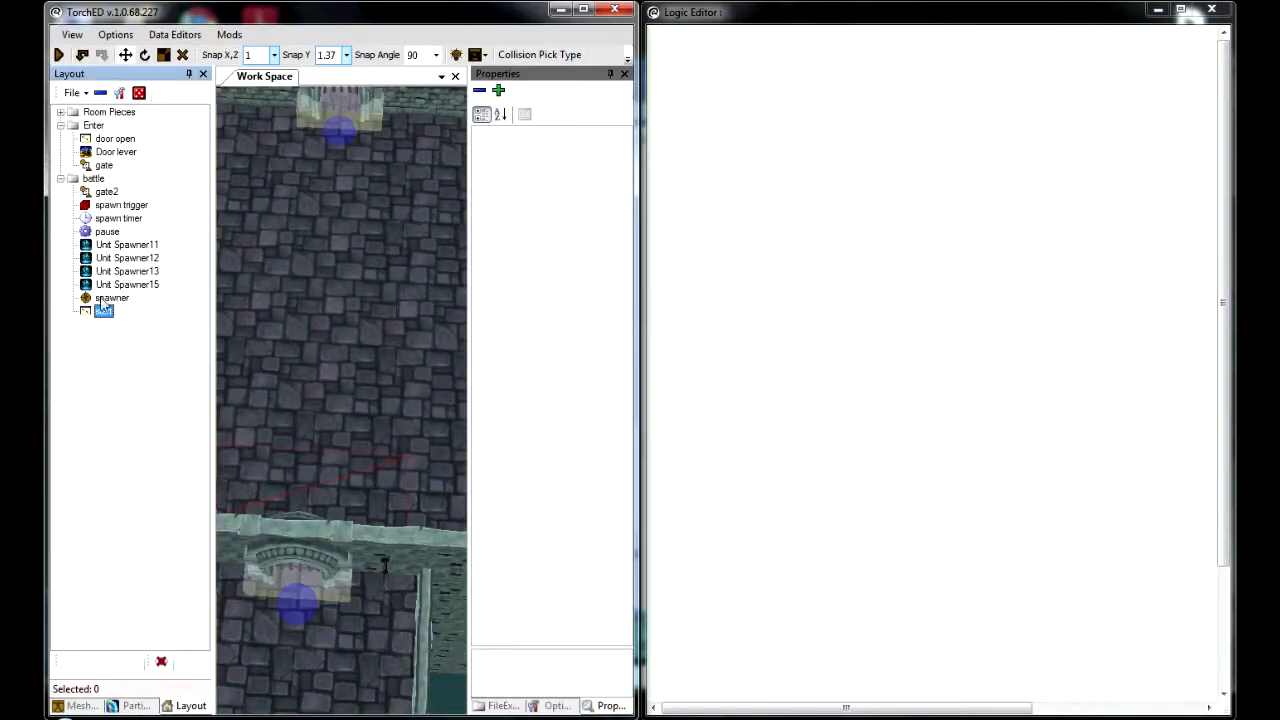
Step: Add the spawn trigger, pause, spawn timer and gate objects as nodes in the start logic graph
drag(121, 205, 740, 124)
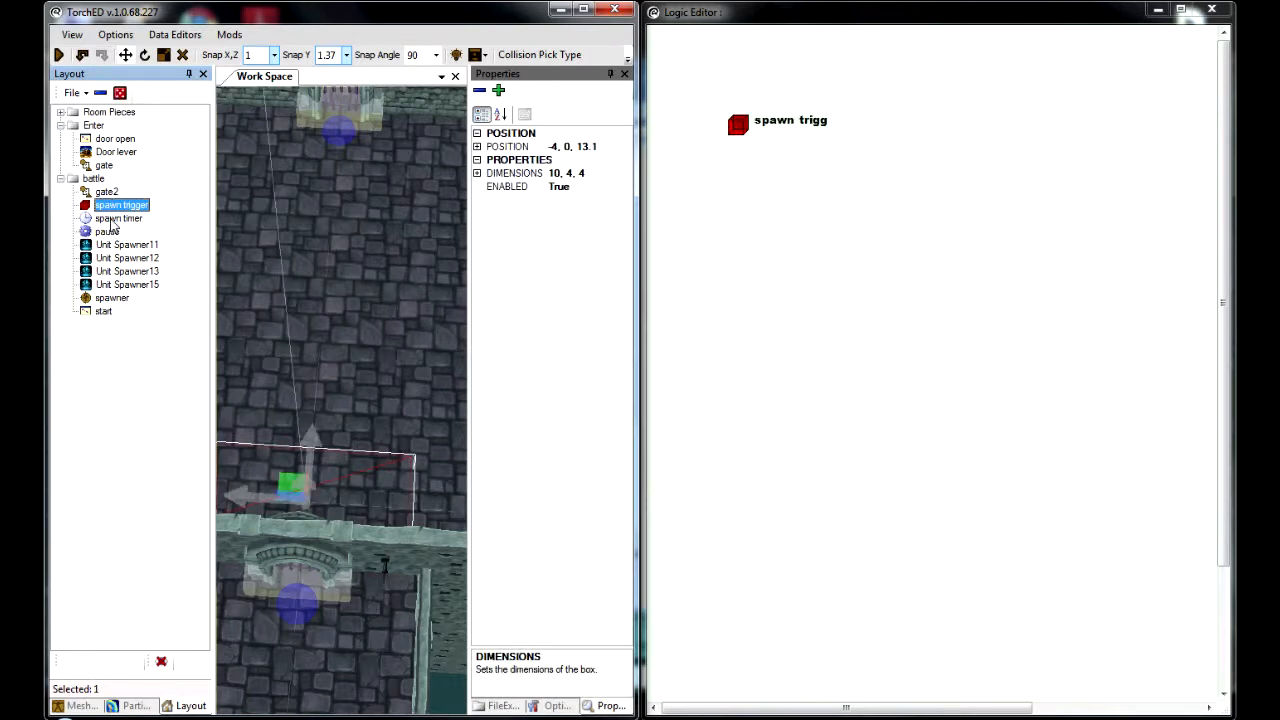
drag(103, 232, 760, 219)
drag(125, 218, 893, 323)
drag(101, 167, 762, 326)
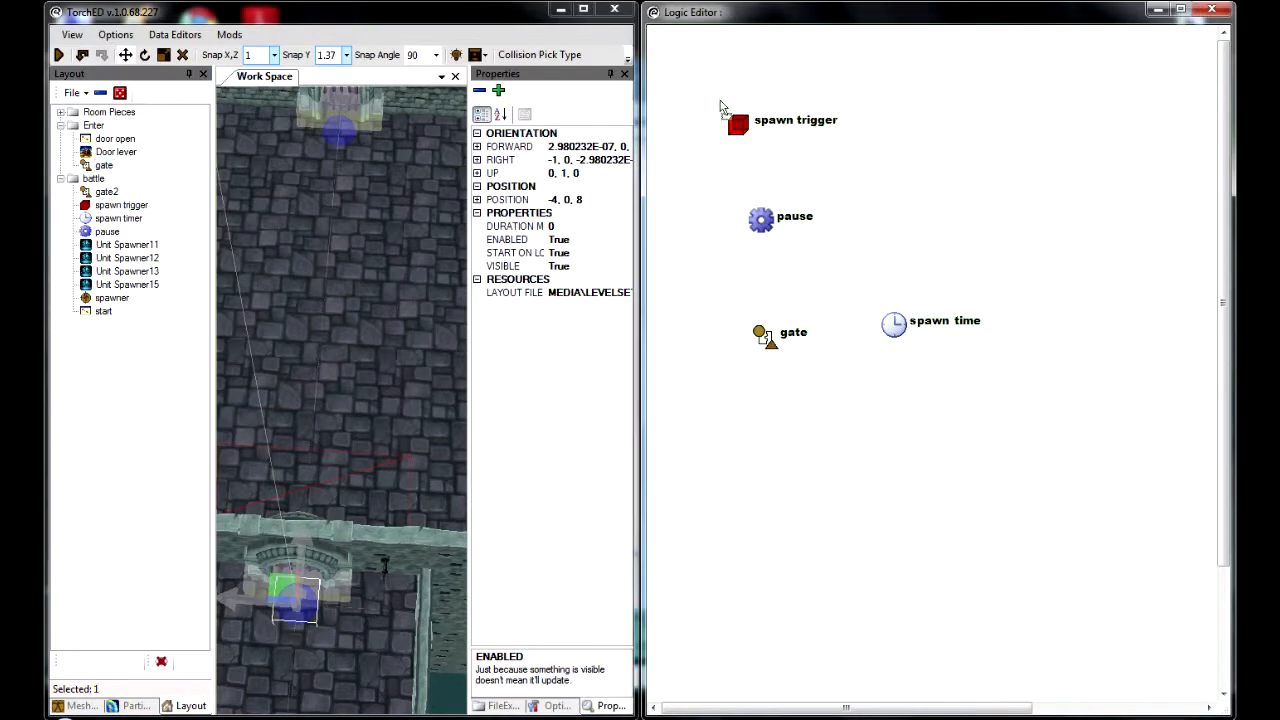
Step: Give the spawn trigger a Triggered First Time output, and the pause node an Enable input and an Enabled output
right_click(720, 105)
mouse_move(777, 129)
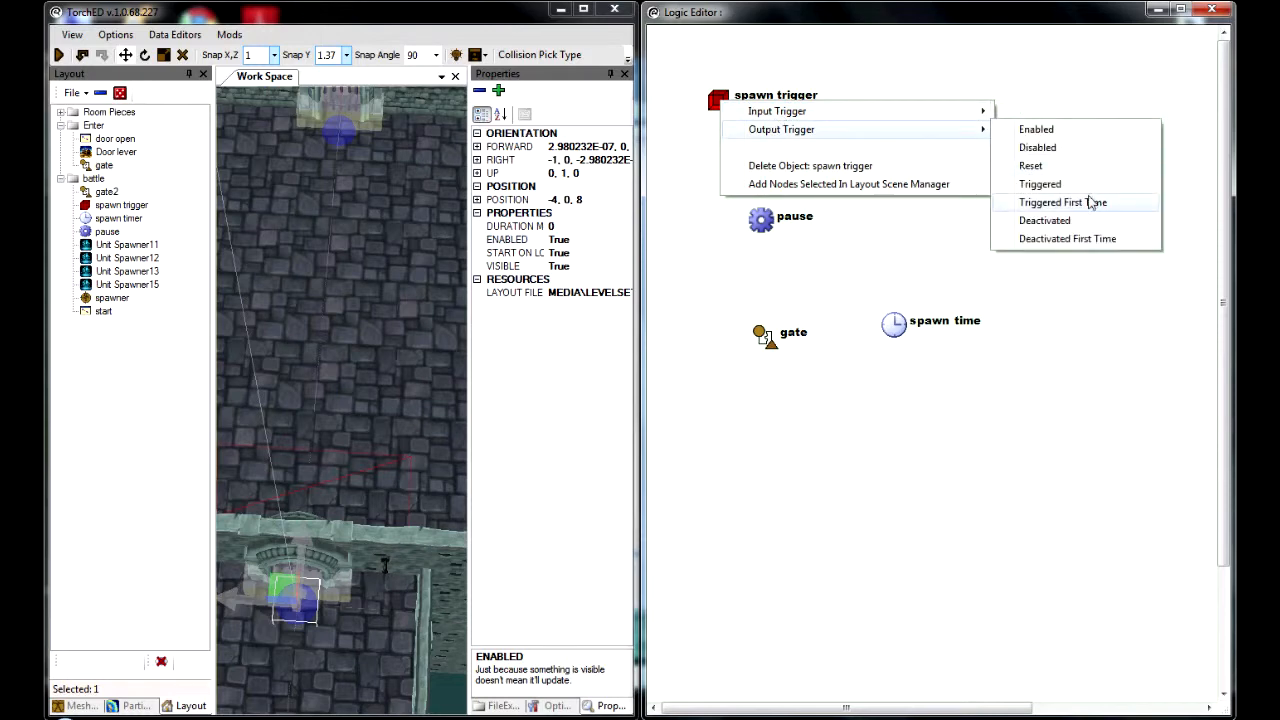
click(1090, 203)
right_click(772, 218)
mouse_move(832, 224)
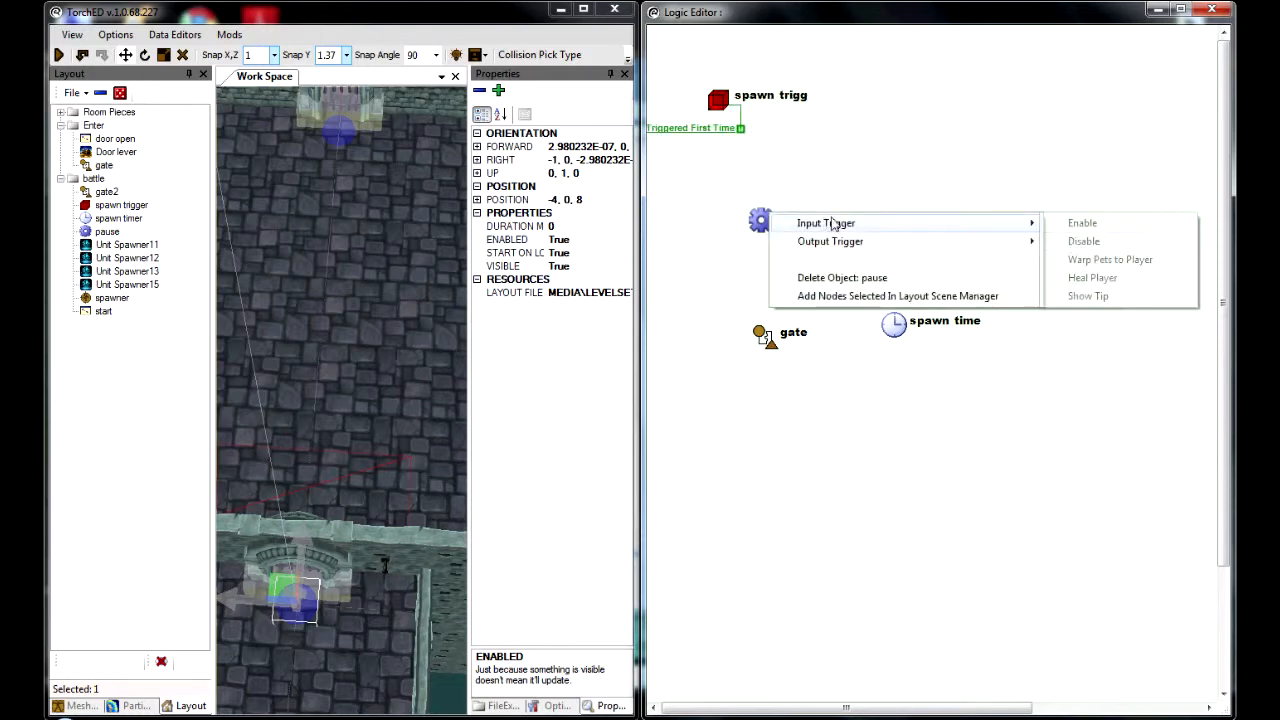
click(1083, 223)
right_click(762, 218)
mouse_move(865, 246)
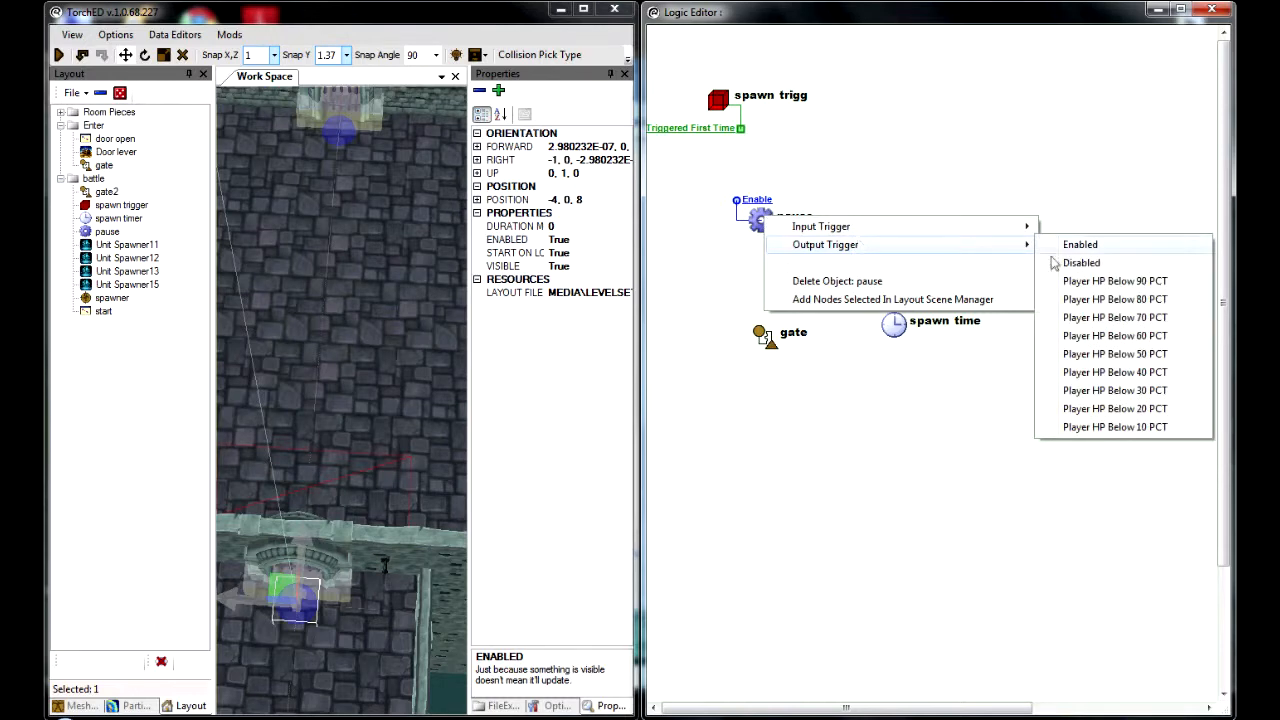
click(1080, 245)
Step: Give the gate a Play input, and link the spawn trigger's output to pause's Enable and pause's Enabled output to the gate's Play
right_click(766, 336)
mouse_move(814, 343)
click(1074, 454)
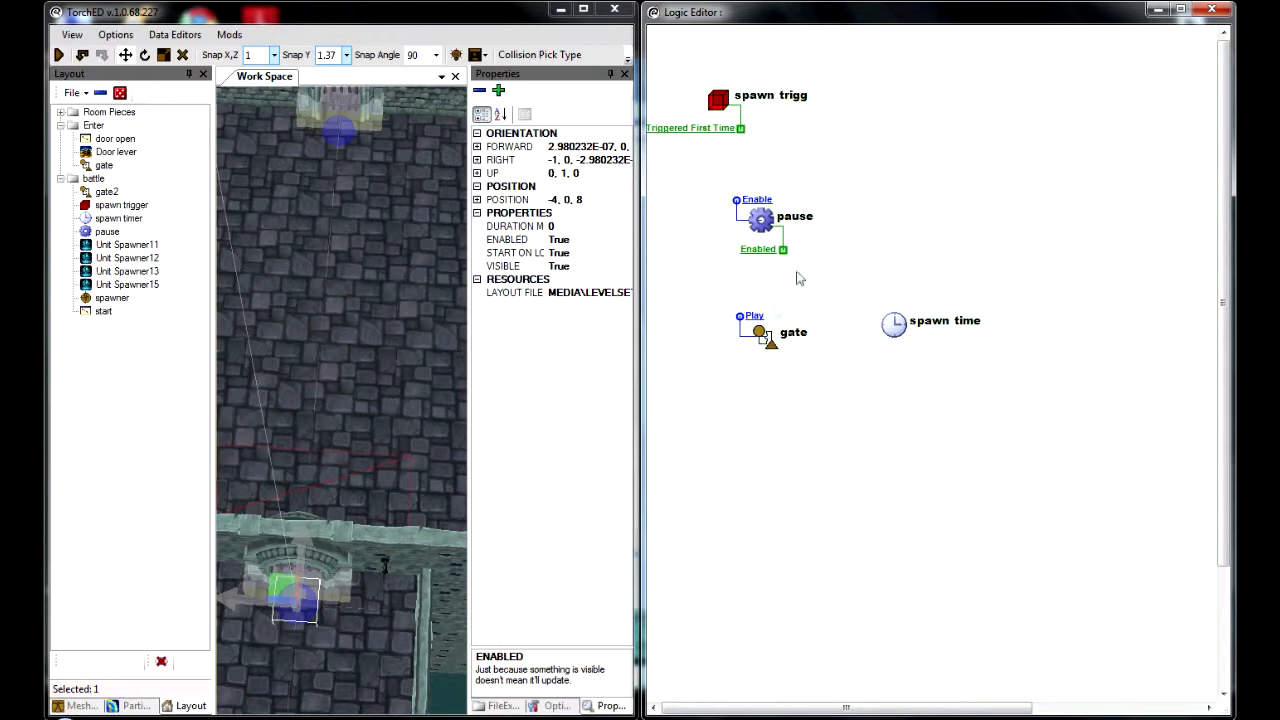
drag(760, 300, 750, 324)
drag(740, 128, 738, 200)
drag(783, 250, 741, 317)
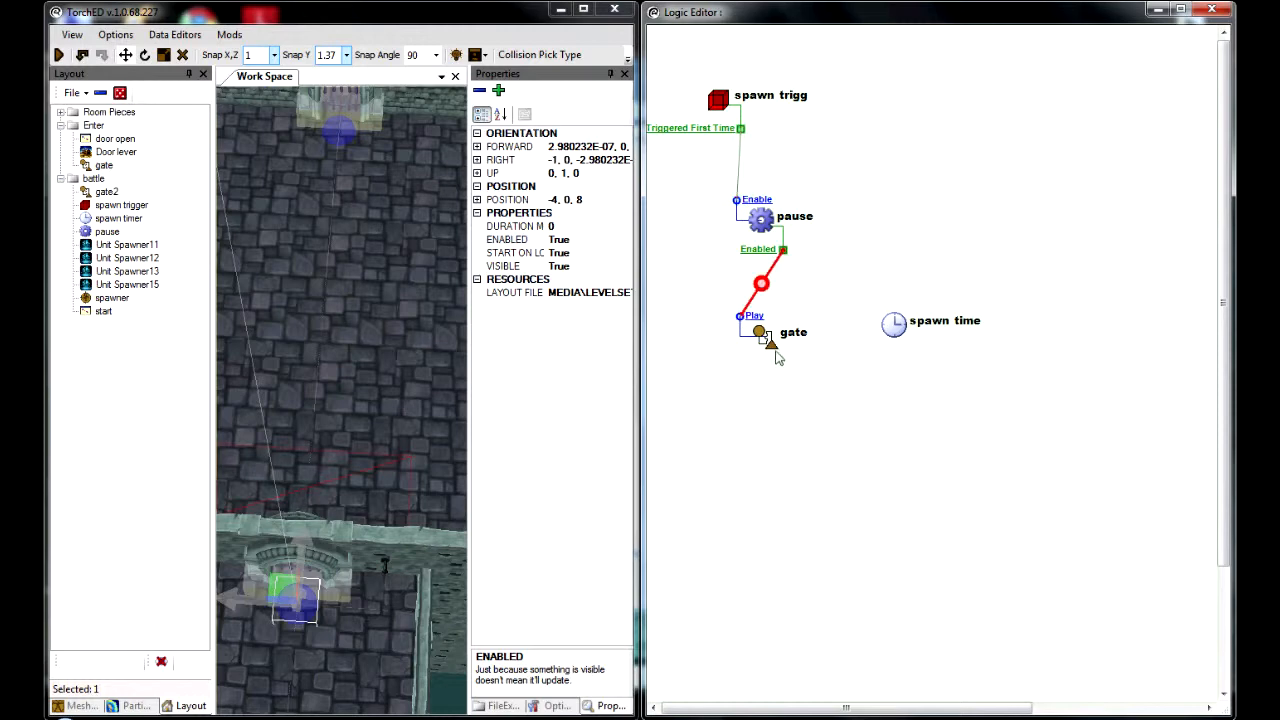
Step: Give the spawn timer an Enable input and an Activated output, and link pause's Enabled output to the timer's Enable
right_click(893, 322)
mouse_move(960, 330)
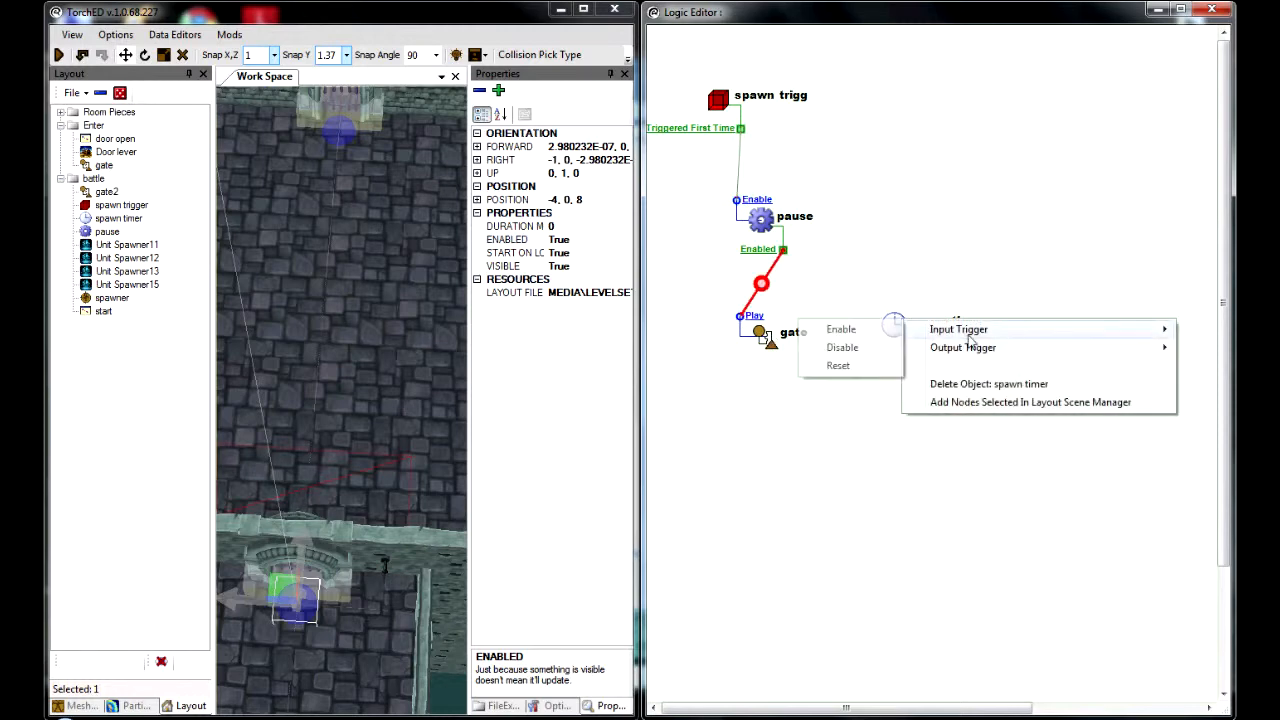
click(873, 334)
right_click(902, 326)
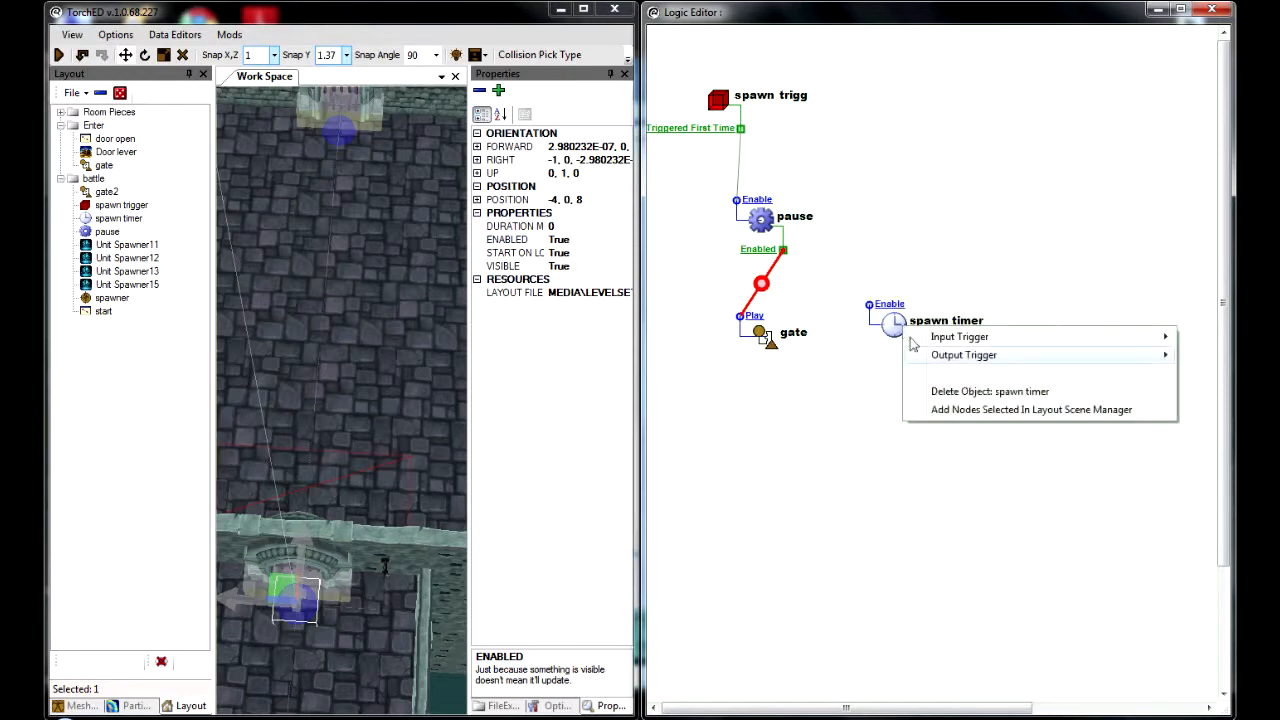
mouse_move(936, 358)
click(837, 391)
drag(781, 251, 870, 305)
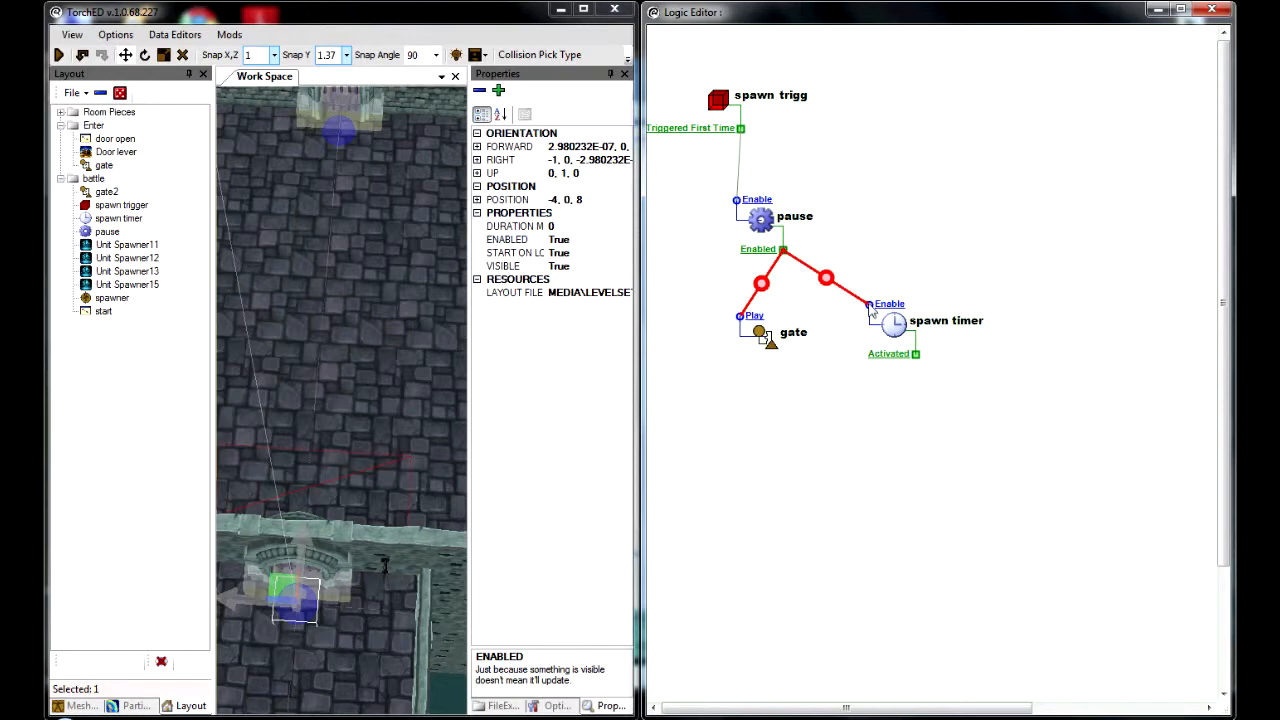
click(920, 363)
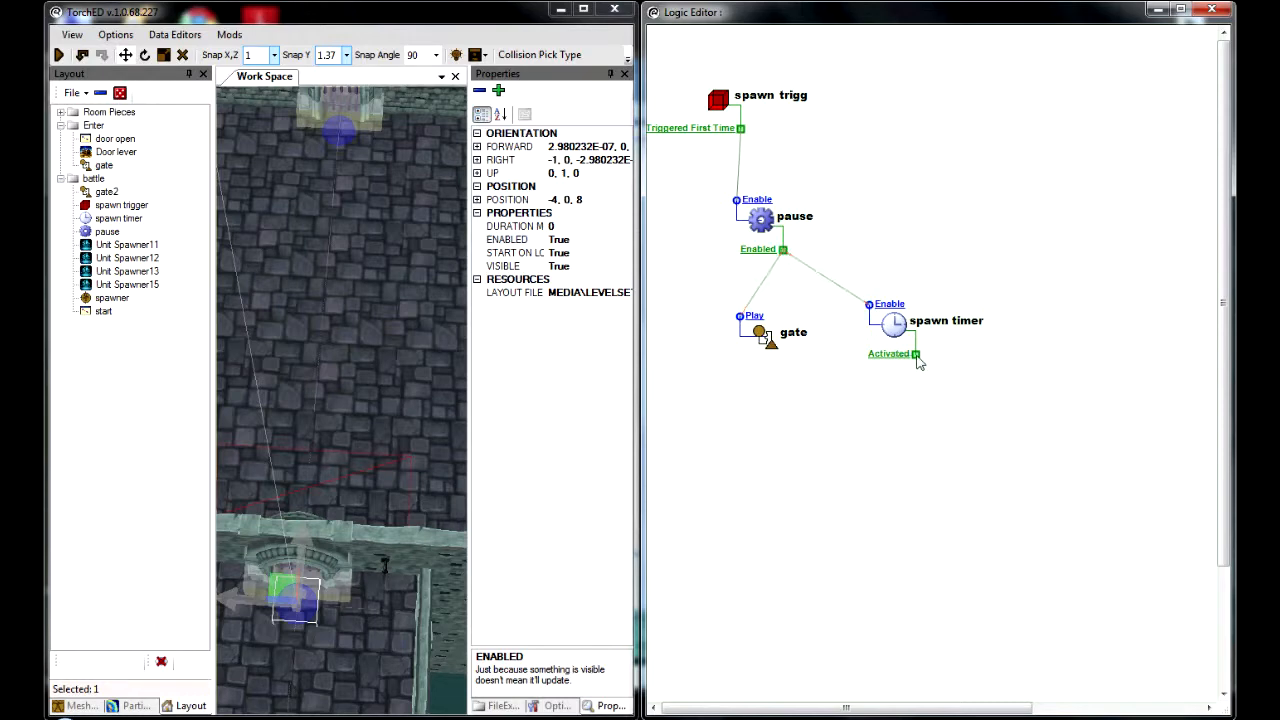
Step: Add a Disable input to the pause node and link the spawn timer's Activated output to it
right_click(764, 217)
mouse_move(830, 229)
click(1080, 251)
drag(915, 354, 738, 189)
click(746, 197)
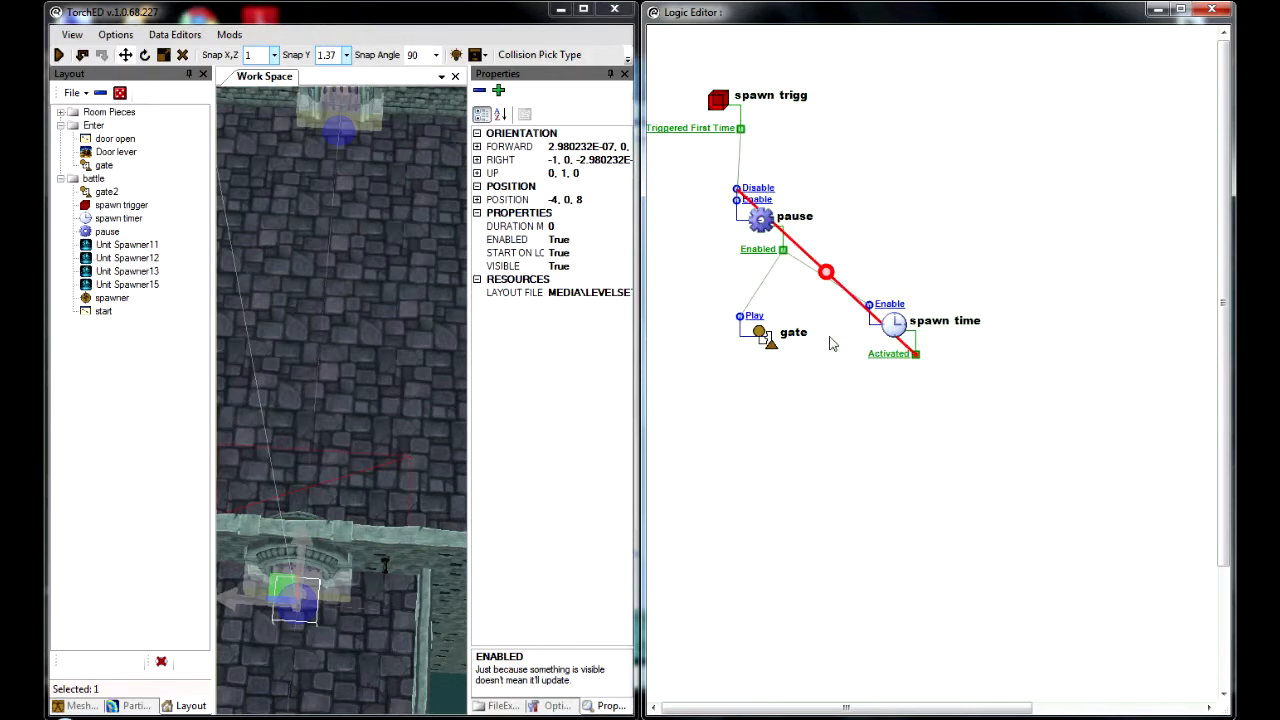
Step: Add the spawner timeline with a Play input linked from the spawn timer's Activated output, and close the Logic Editor
drag(111, 298, 948, 476)
right_click(948, 476)
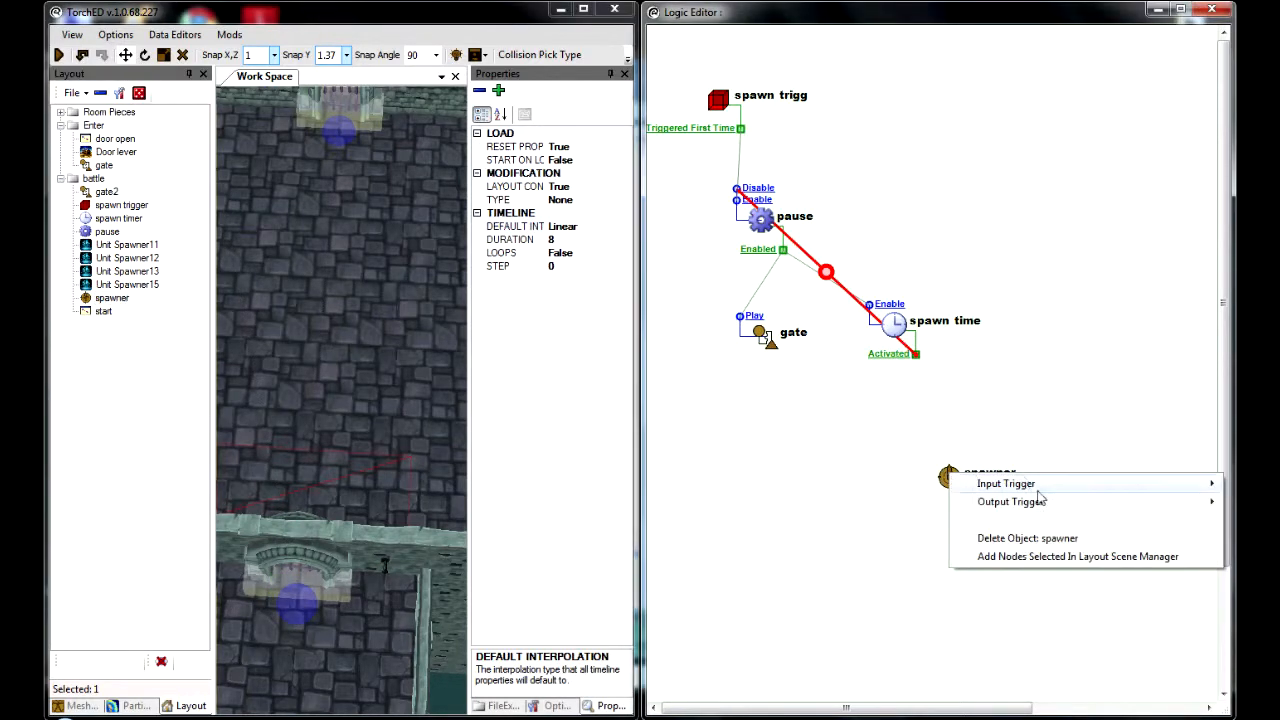
mouse_move(1005, 484)
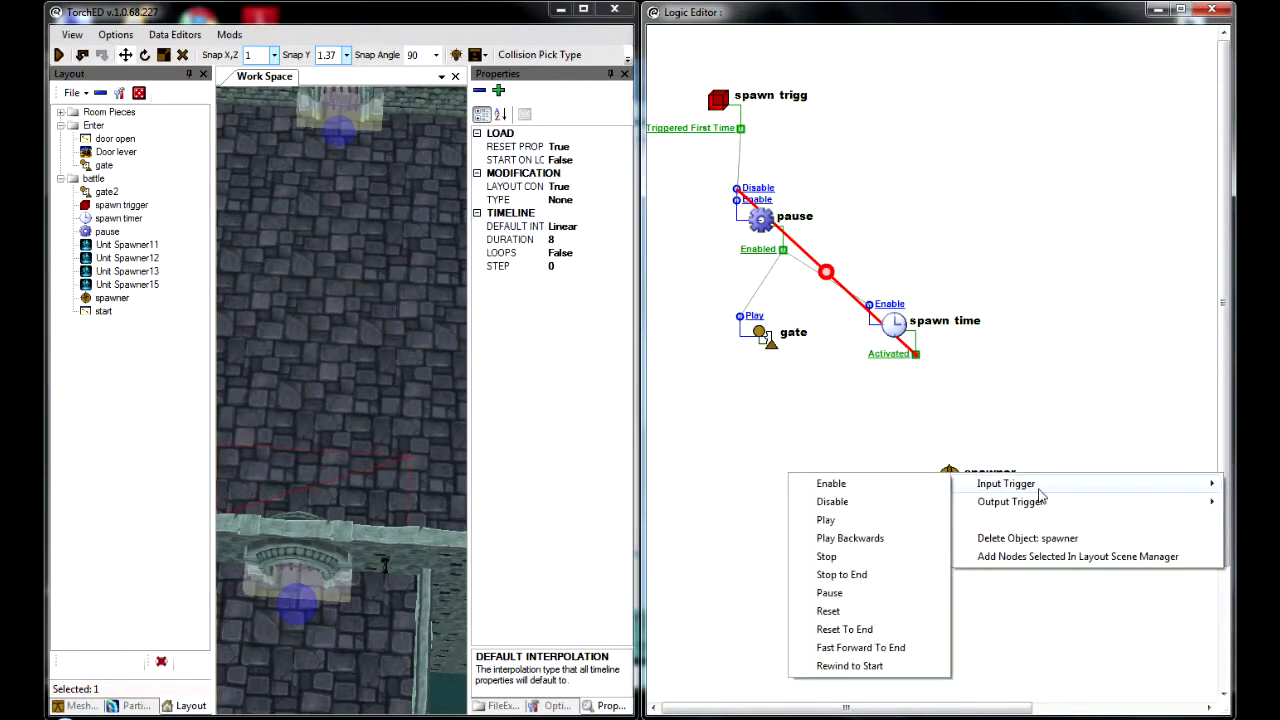
click(873, 521)
drag(945, 474, 960, 450)
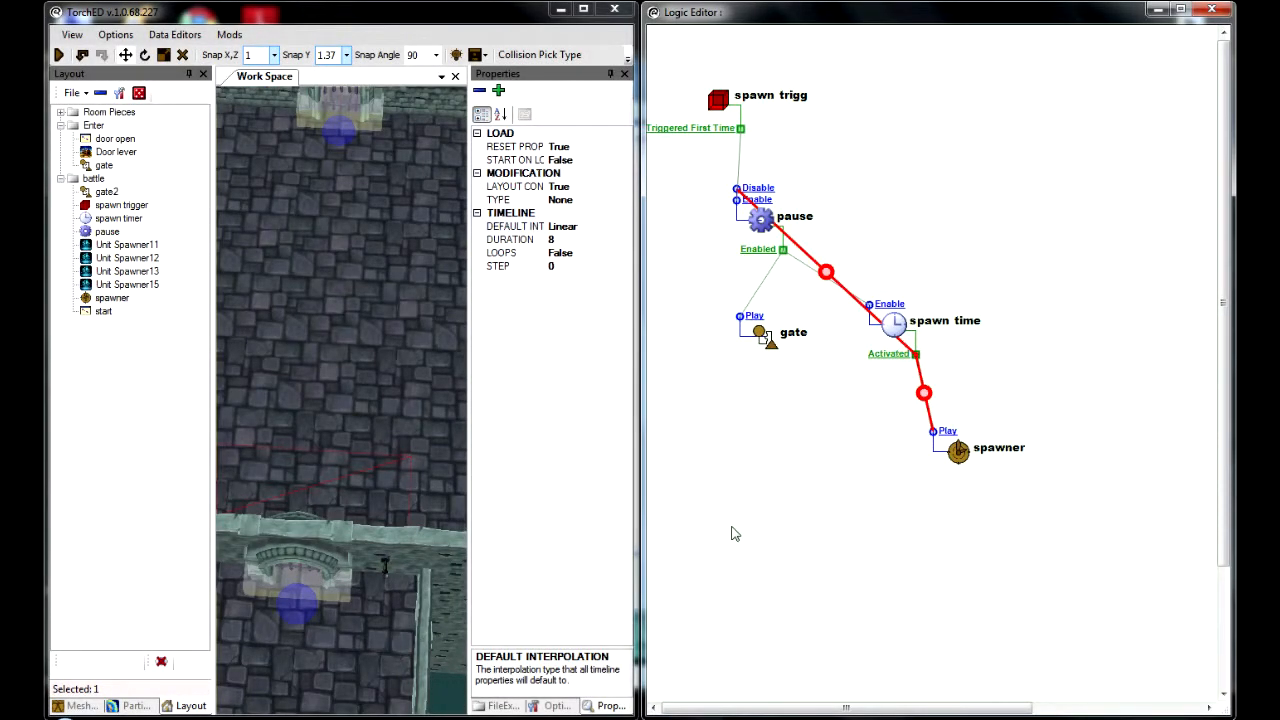
click(1211, 10)
click(588, 10)
click(620, 284)
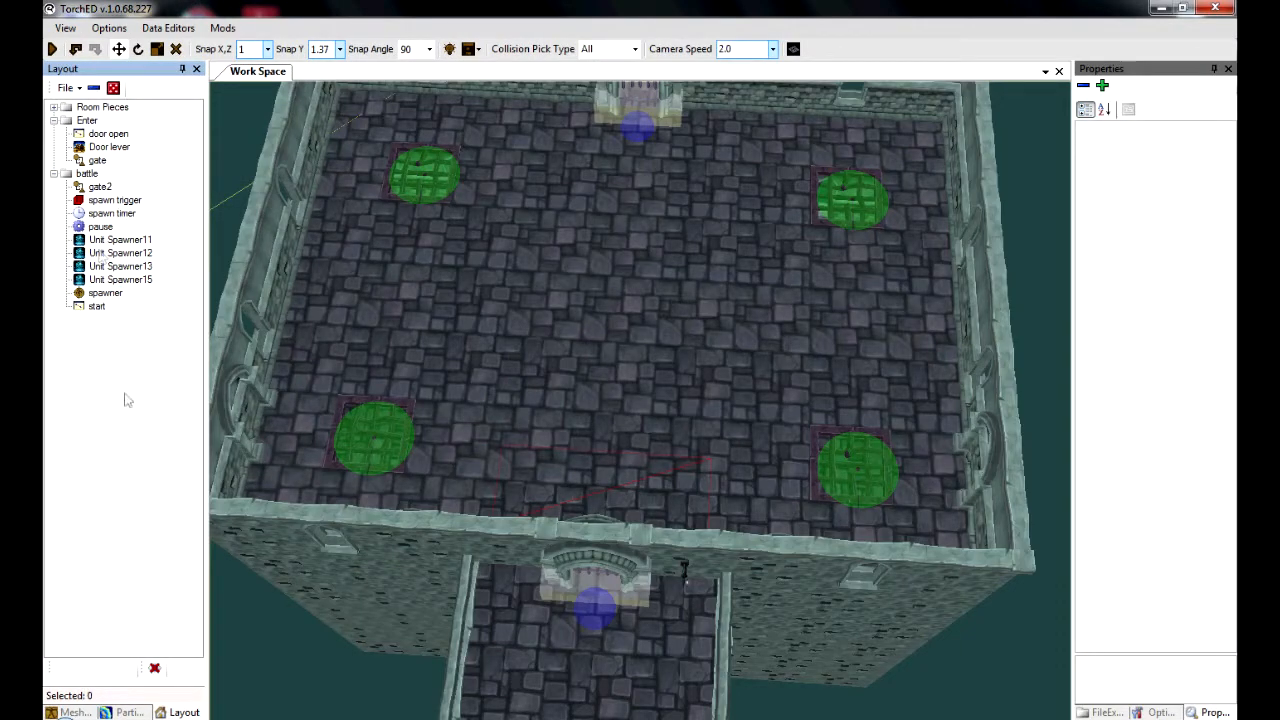
Step: Add a second Logic Group to the battle group and name it "finish"
right_click(86, 175)
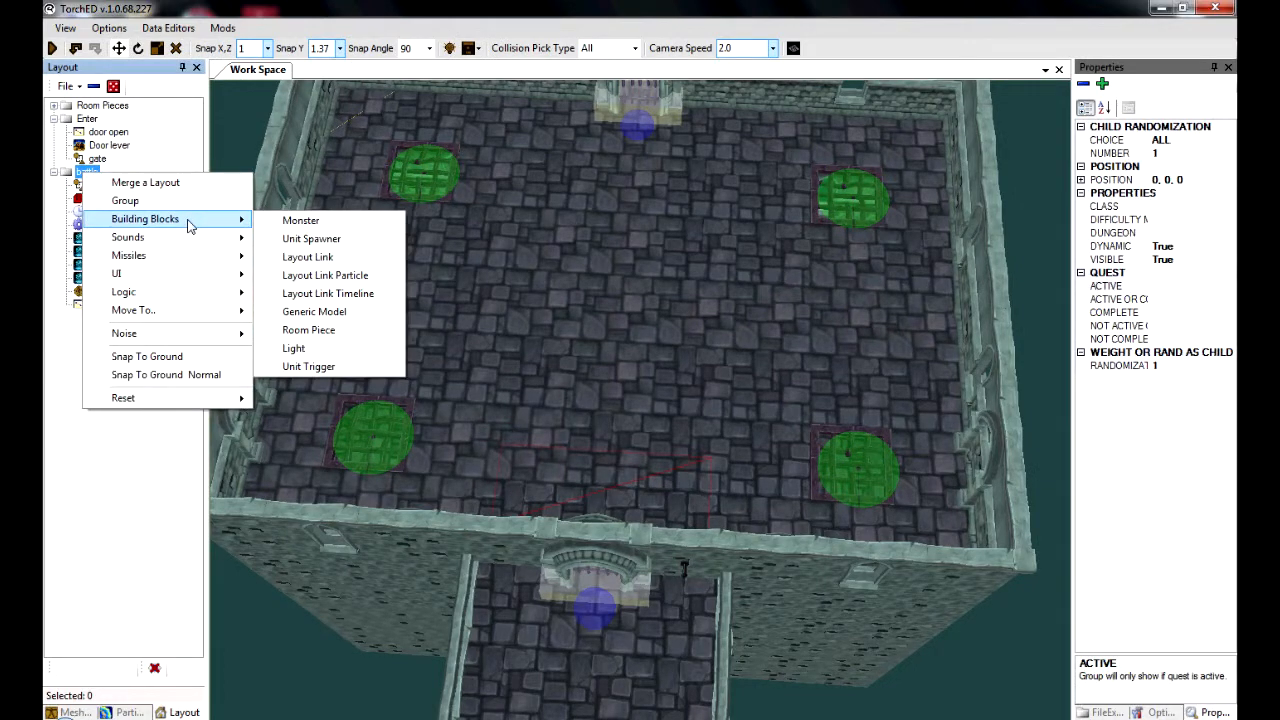
mouse_move(183, 295)
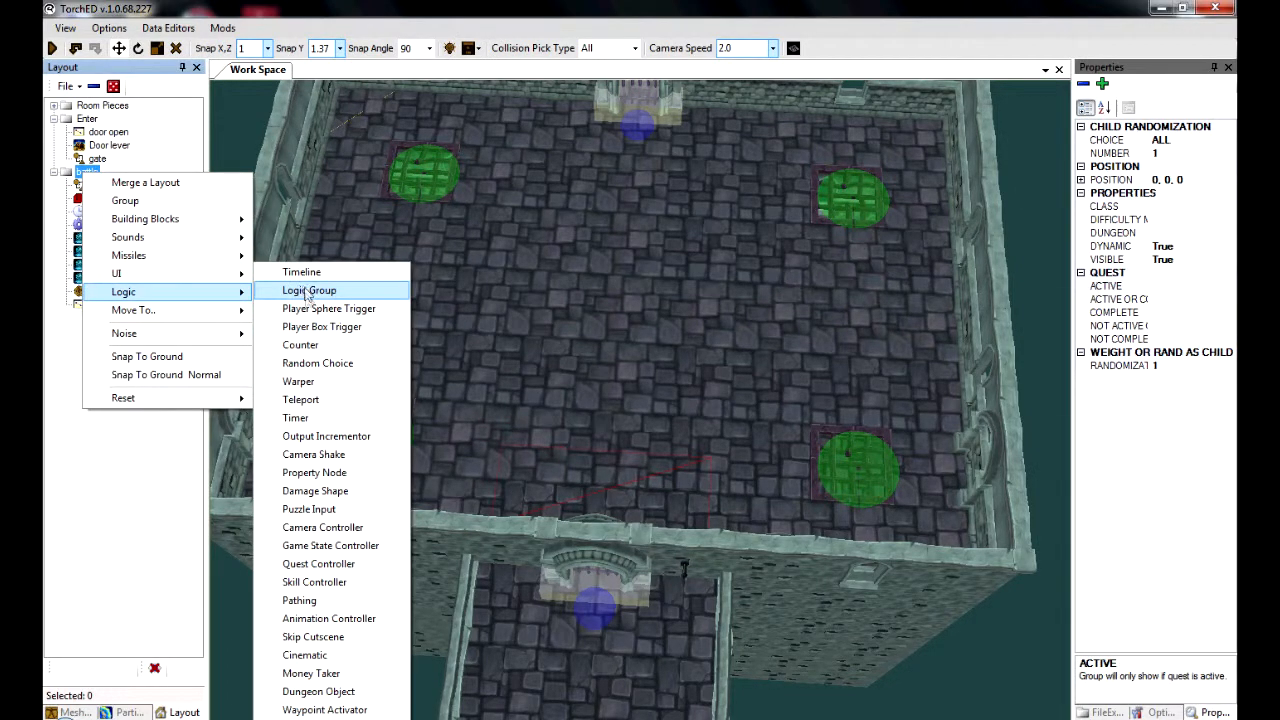
click(307, 289)
click(131, 320)
text(finish)
key(Return)
Step: Open the finish group in the Logic Editor beside the main window and add the four unit spawners as nodes
double_click(98, 318)
key(super+Right)
key(super+Left)
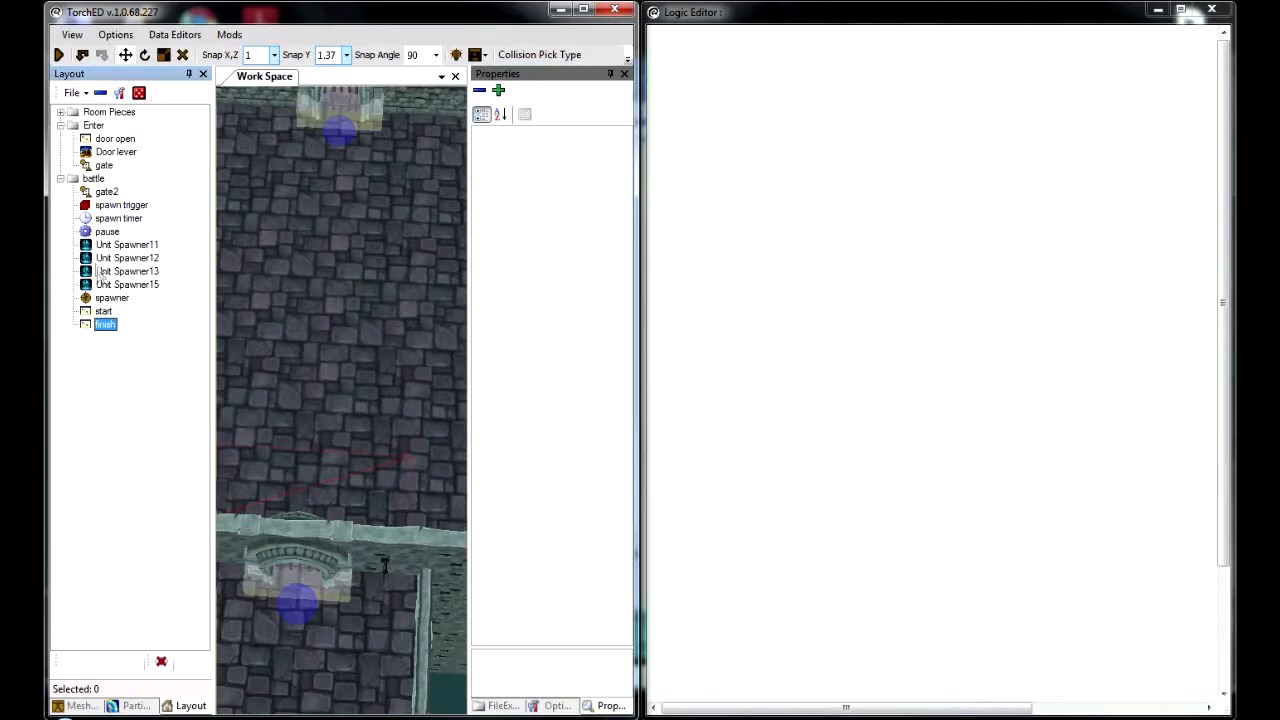
drag(127, 244, 798, 280)
drag(140, 271, 860, 530)
Step: Add a Counter to the battle group and set its equals value to 4
click(93, 178)
right_click(93, 178)
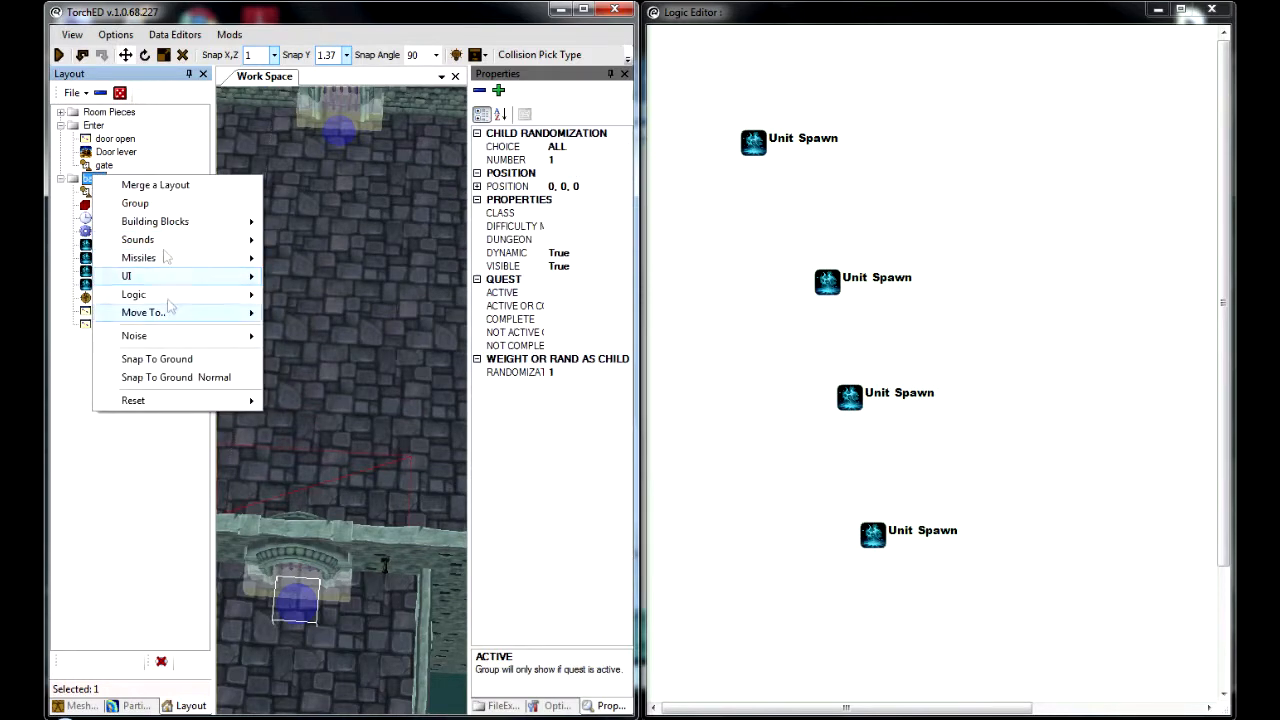
mouse_move(177, 294)
click(320, 345)
click(115, 339)
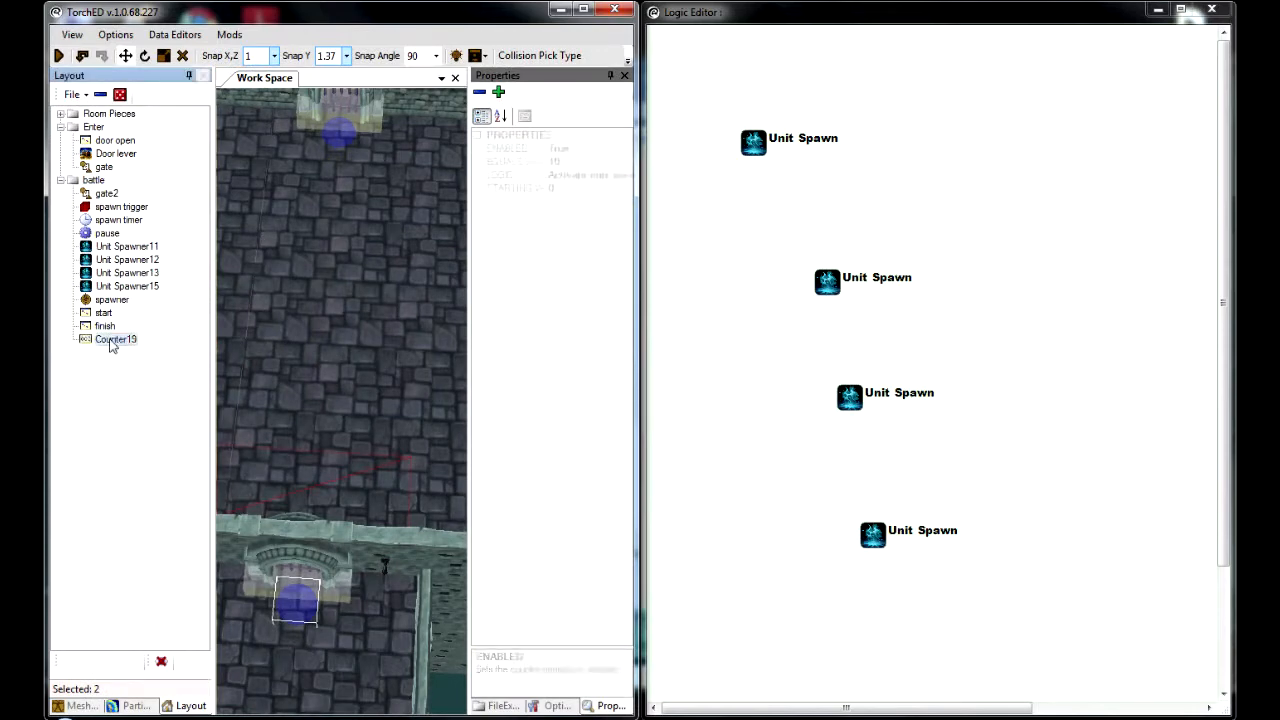
click(558, 188)
click(580, 151)
click(580, 162)
key(BackSpace)
key(BackSpace)
text(4)
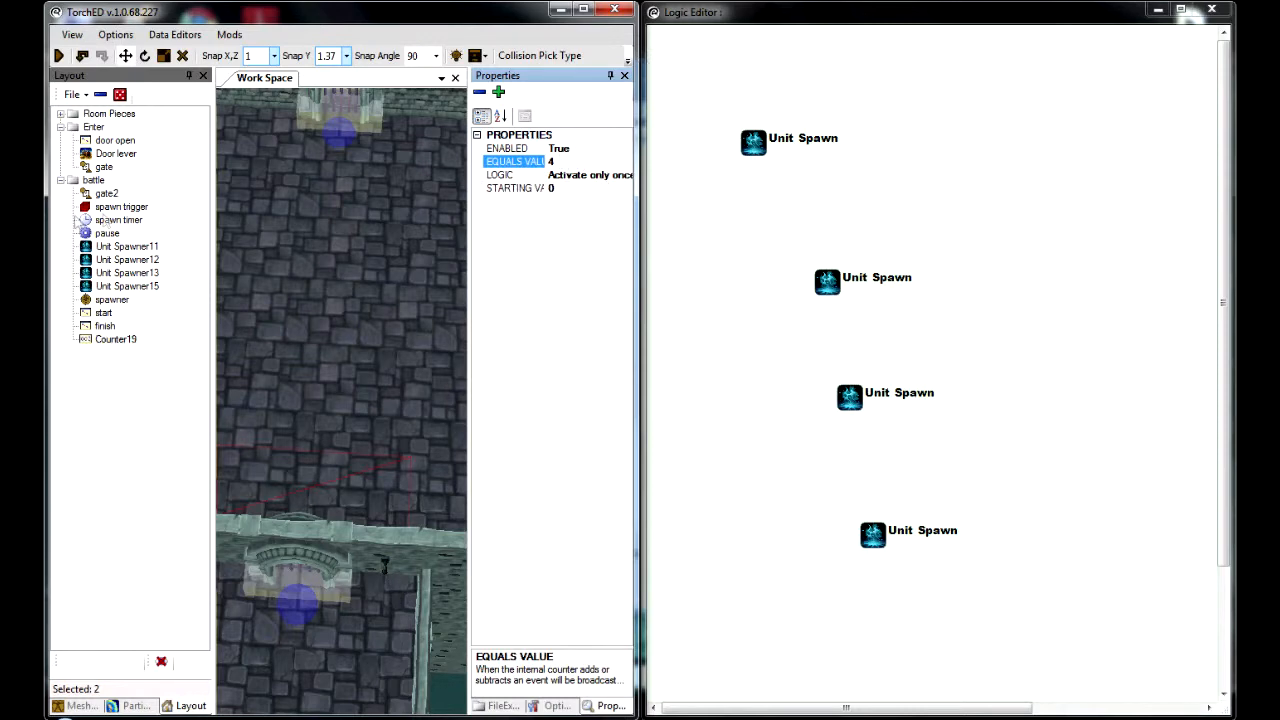
click(853, 196)
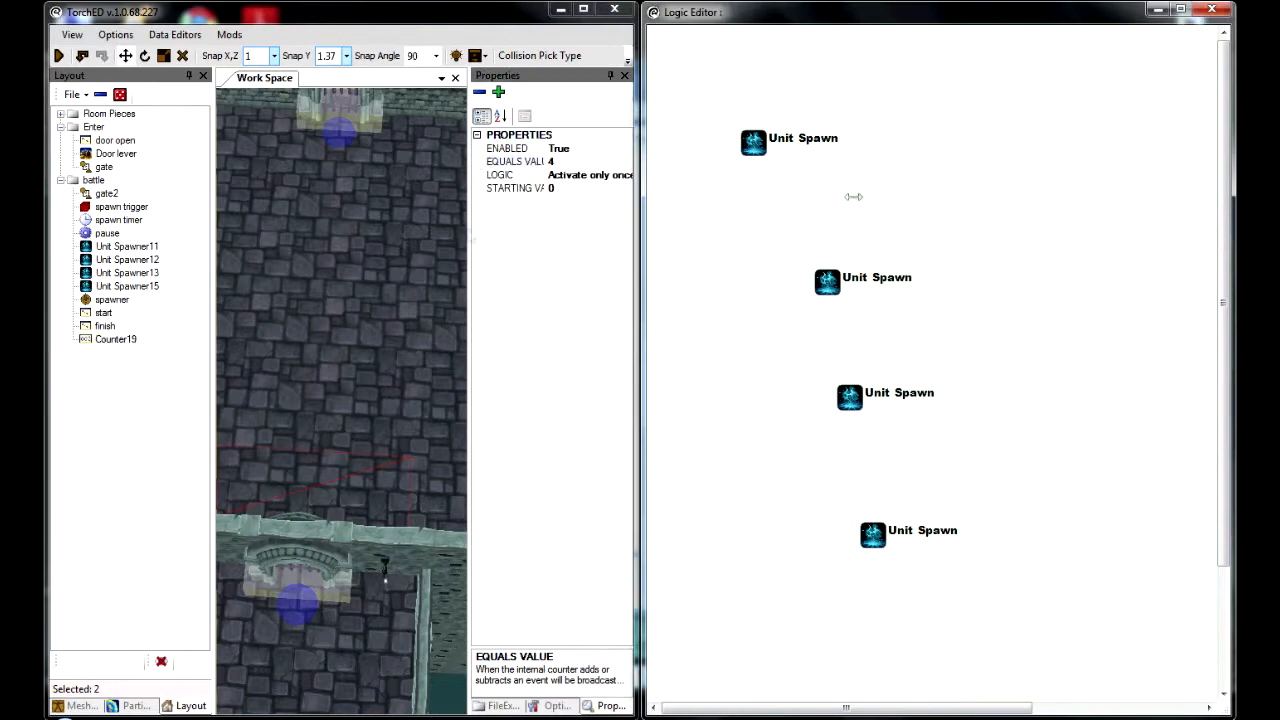
Step: Add the counter and gate2 to the finish graph, with the four unit spawners arranged in a column before them
click(116, 339)
drag(955, 397, 995, 345)
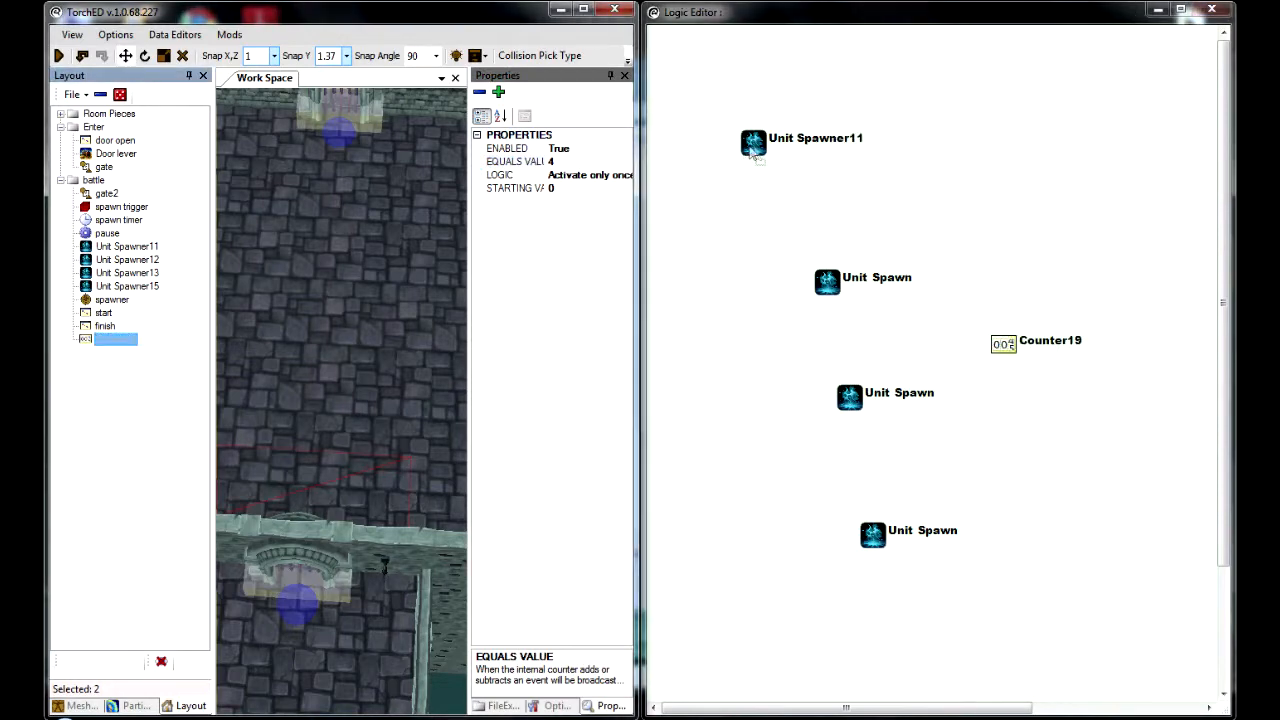
drag(753, 142, 724, 95)
drag(827, 282, 728, 207)
drag(849, 397, 713, 314)
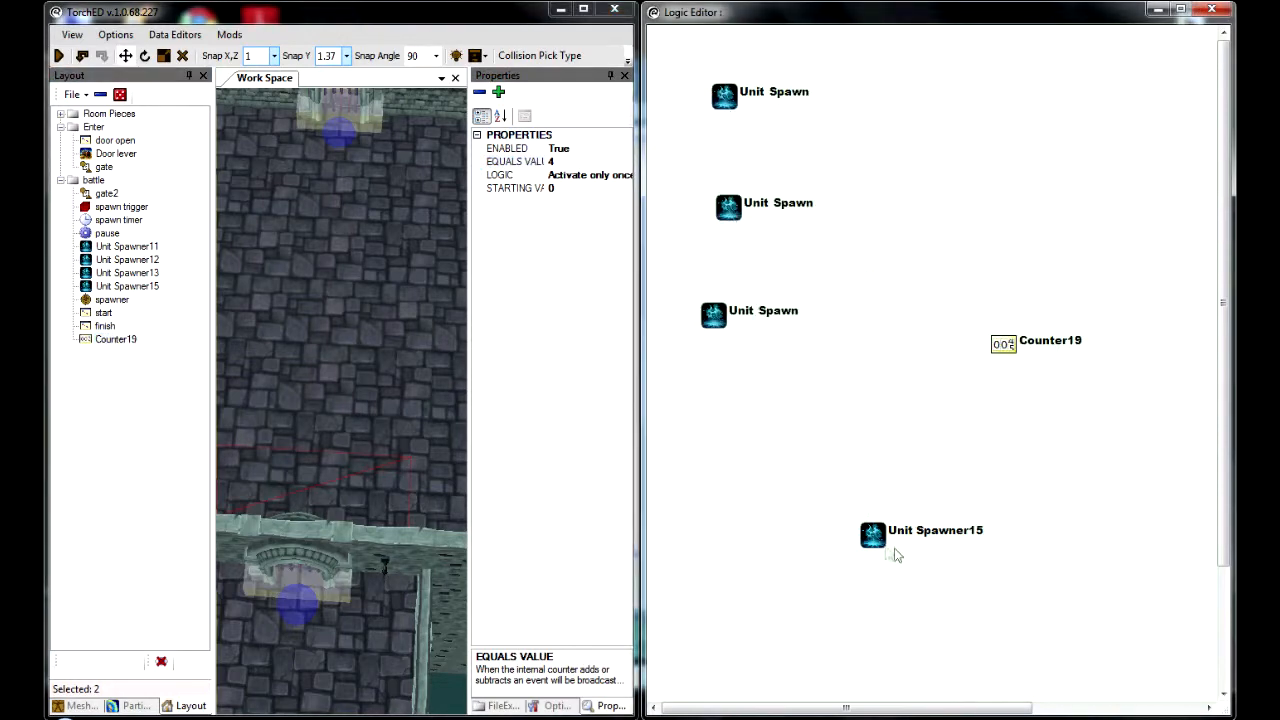
drag(873, 534, 744, 460)
drag(997, 346, 943, 289)
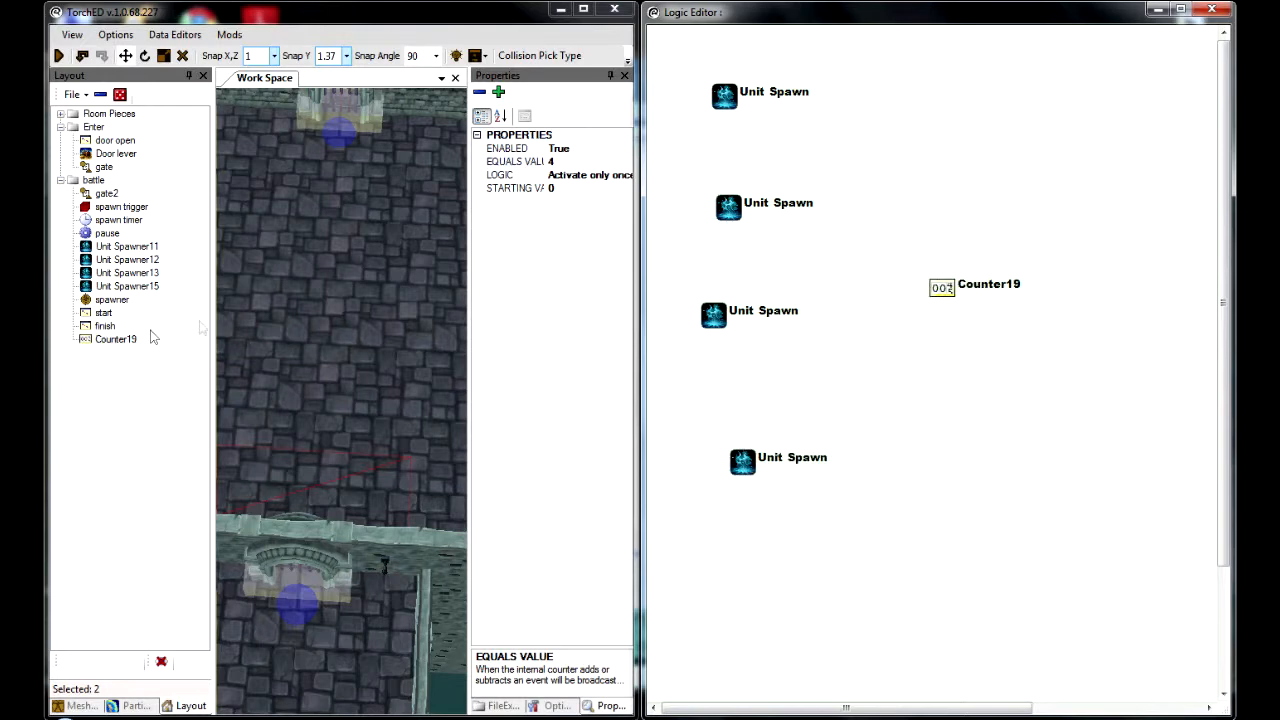
drag(98, 192, 1116, 298)
Step: Give each of the four unit spawners an All Monsters Dead output
right_click(724, 97)
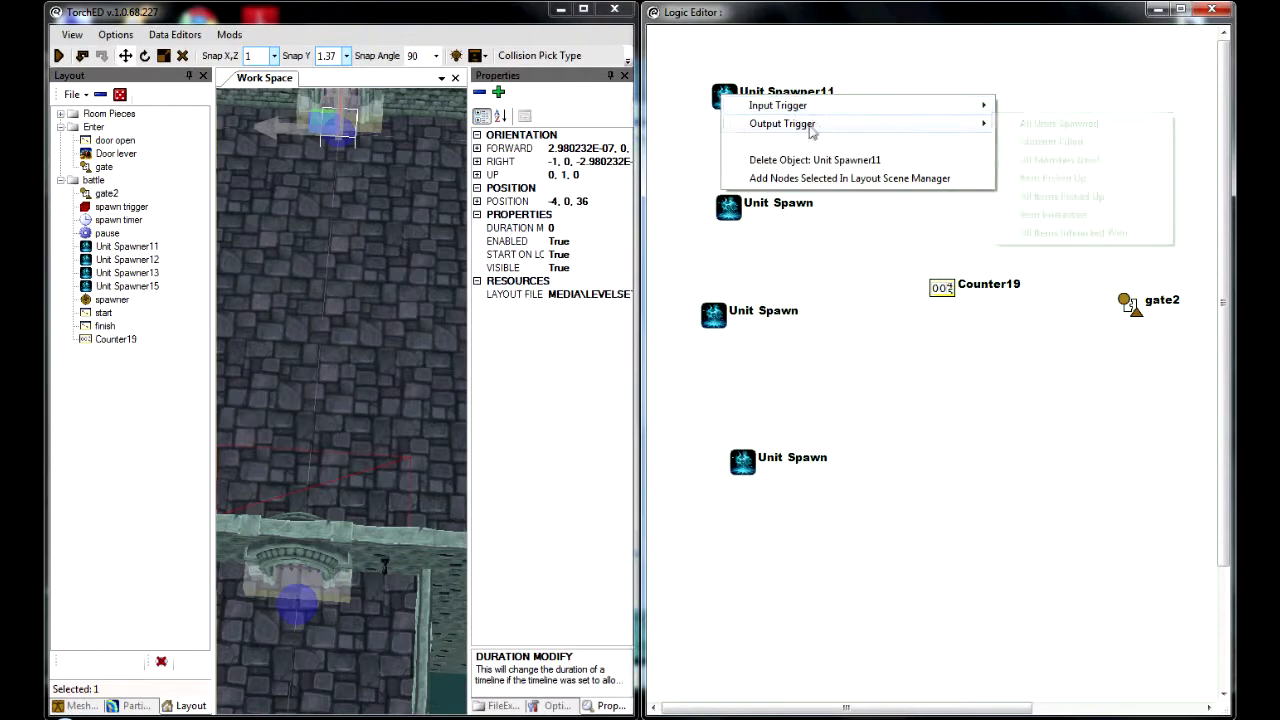
mouse_move(815, 124)
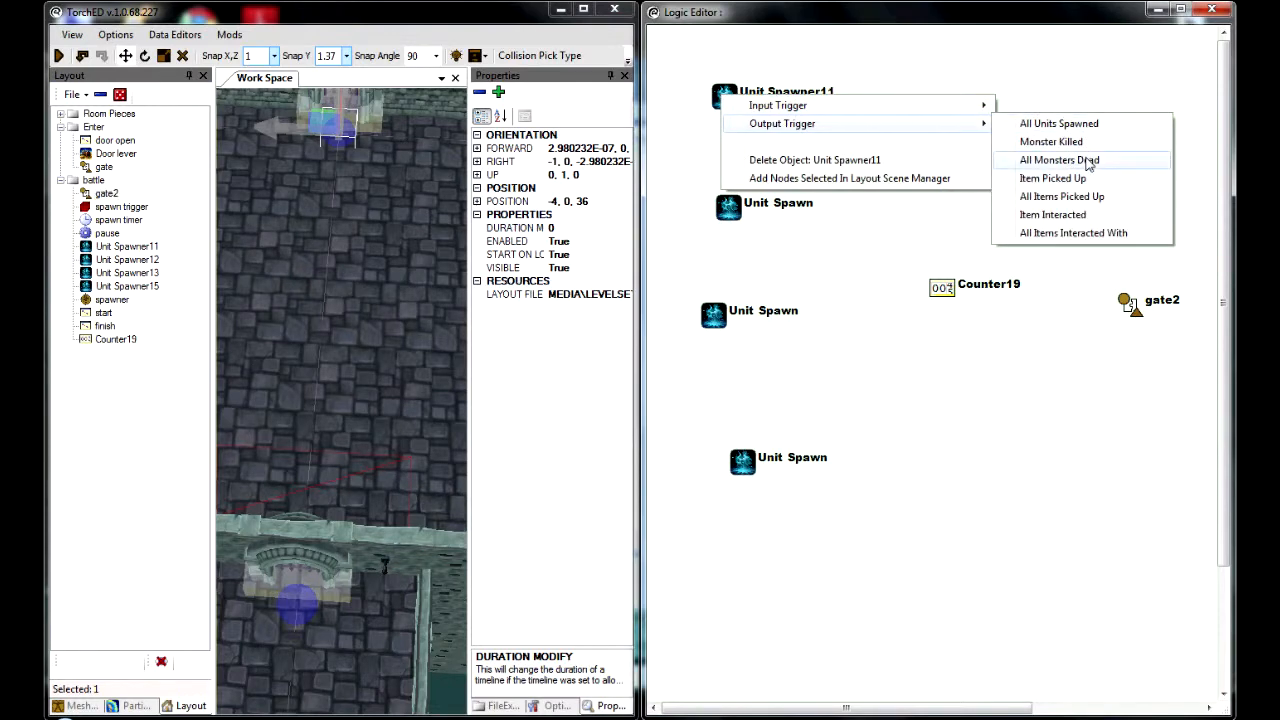
click(1090, 165)
right_click(728, 207)
mouse_move(870, 234)
click(1056, 271)
right_click(716, 316)
mouse_move(777, 344)
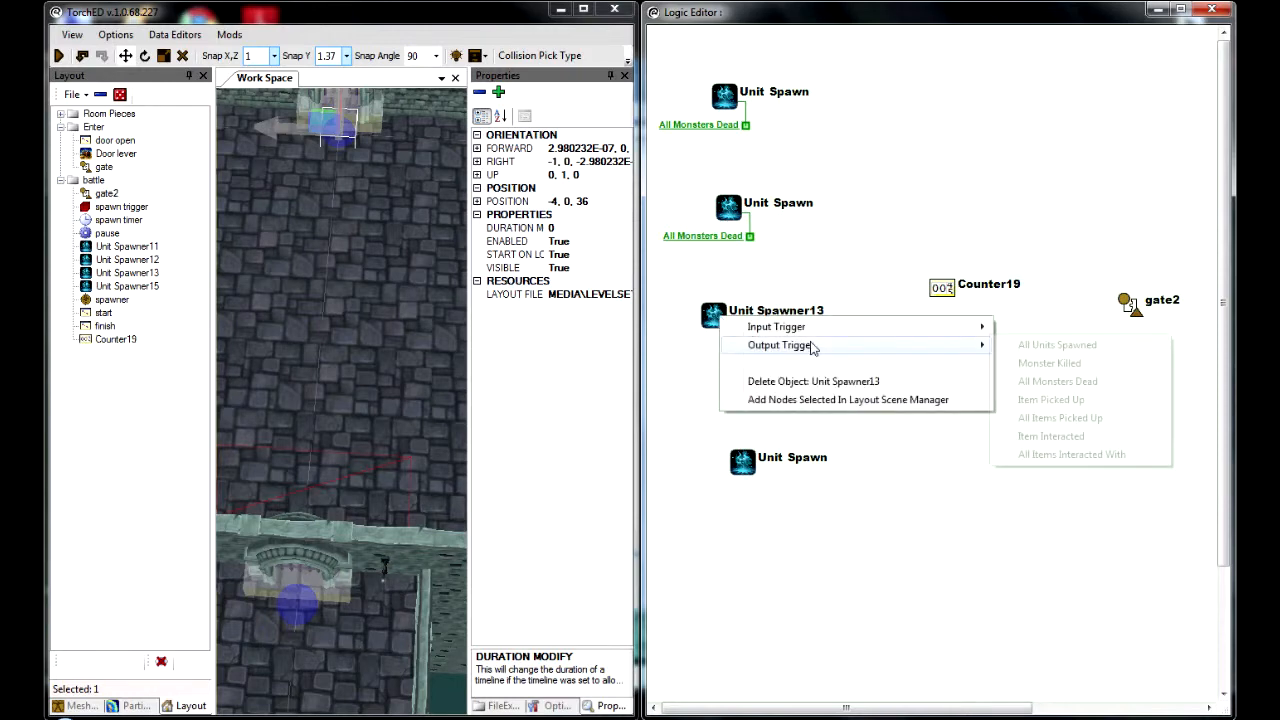
click(1057, 381)
right_click(758, 459)
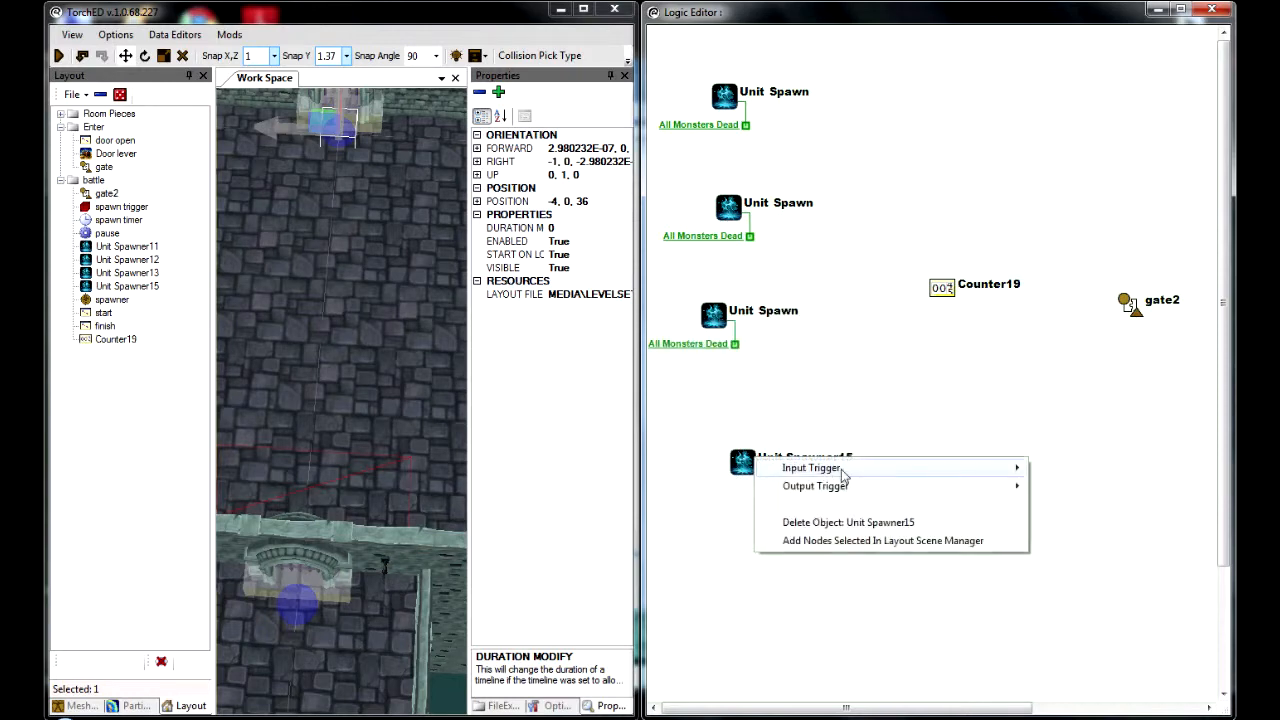
mouse_move(811, 467)
mouse_move(848, 488)
click(1092, 523)
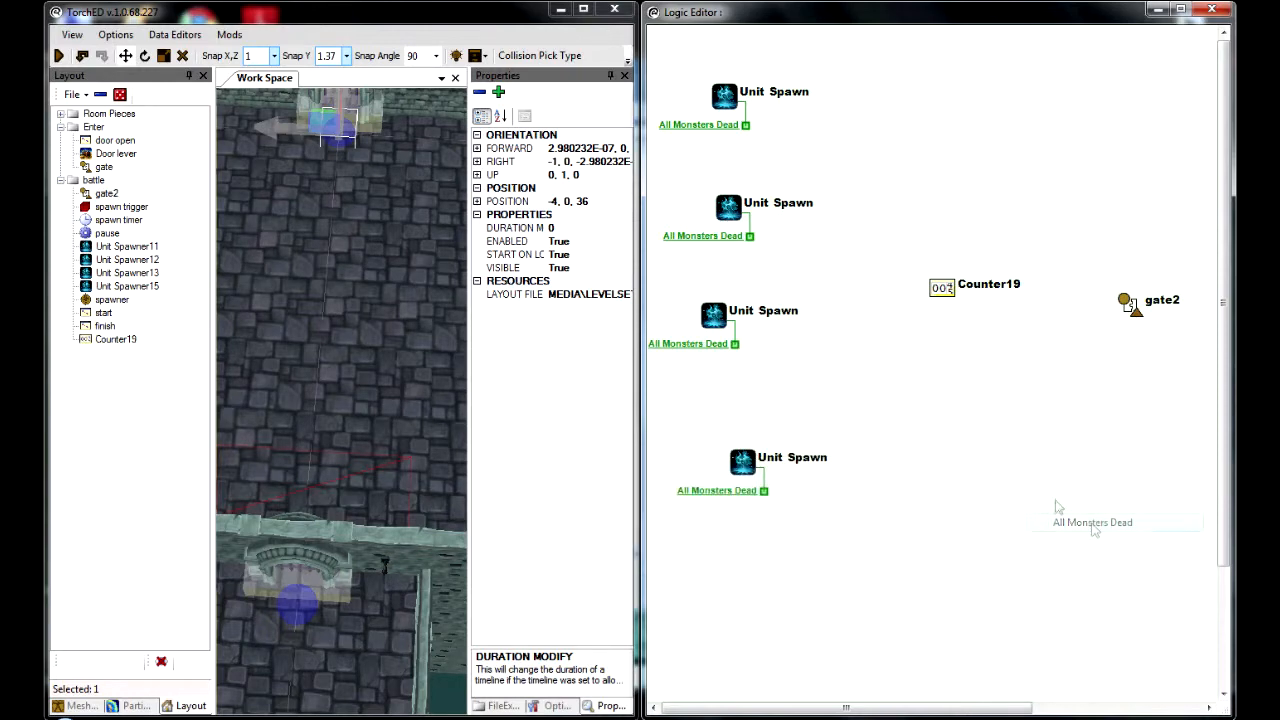
Step: Give the counter an Add input and link all four spawners' All Monsters Dead outputs to it
right_click(942, 288)
mouse_move(990, 295)
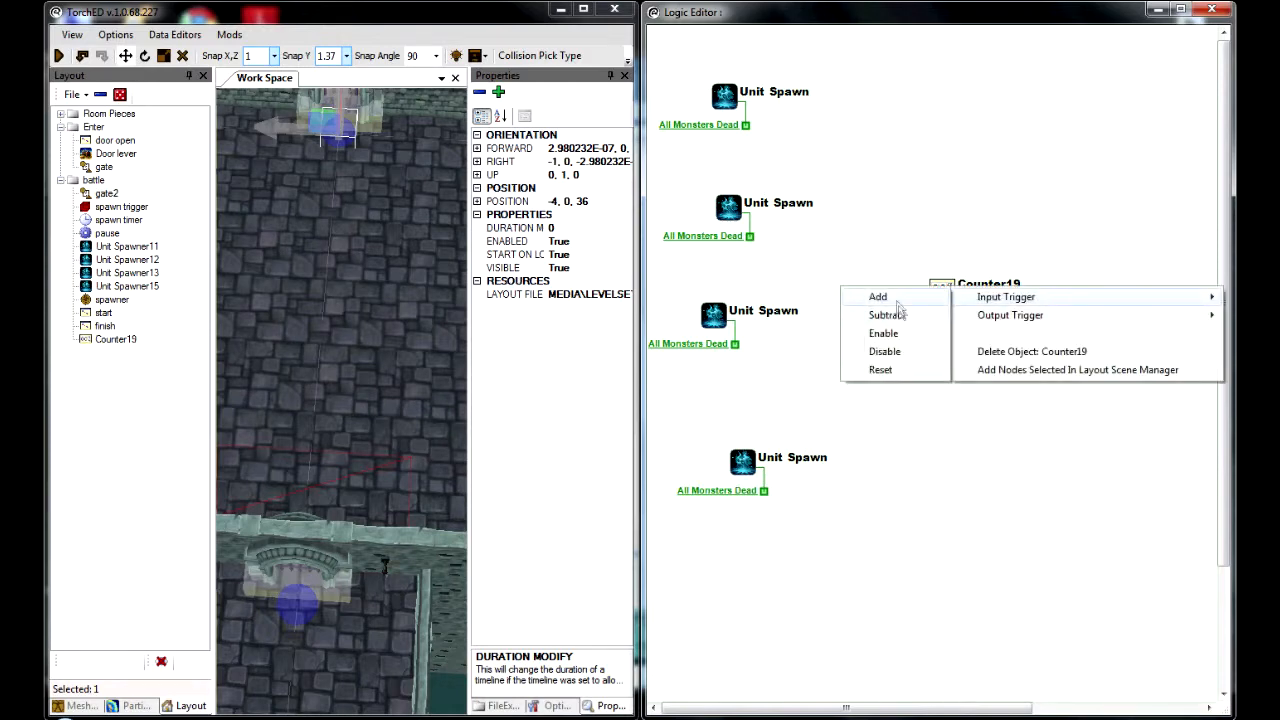
click(872, 297)
drag(745, 125, 917, 268)
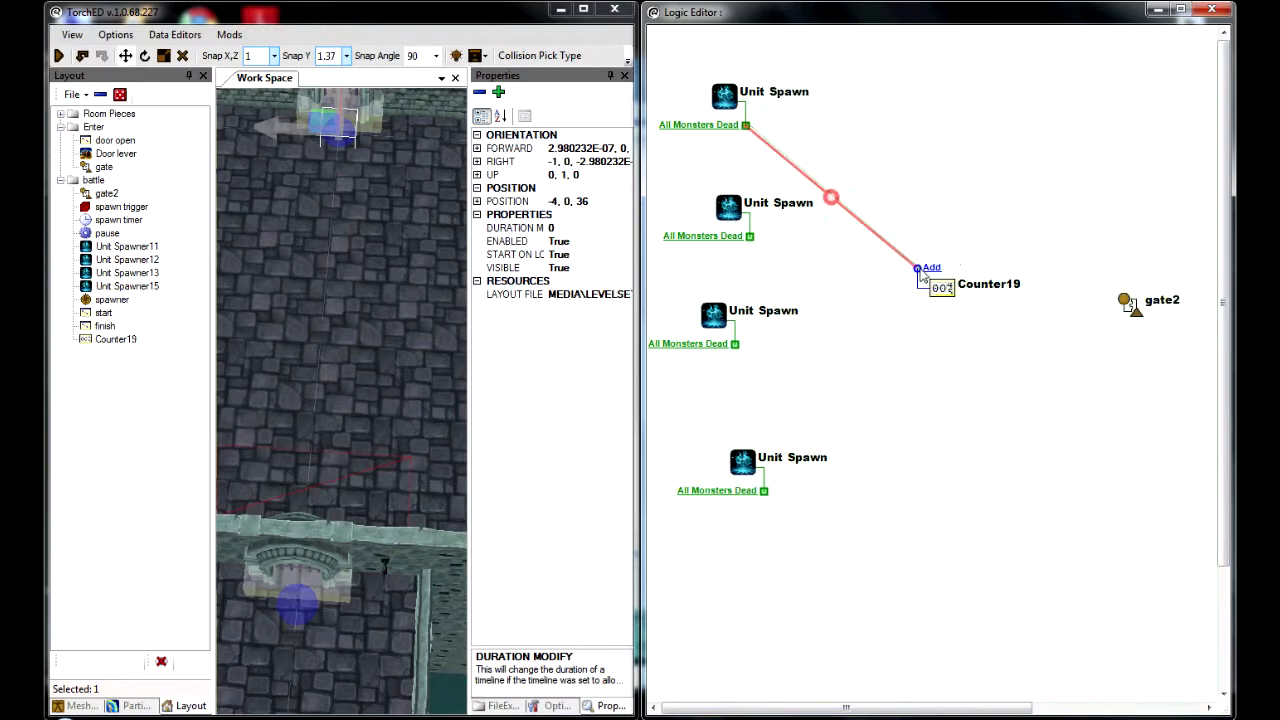
drag(749, 236, 917, 268)
drag(735, 344, 917, 268)
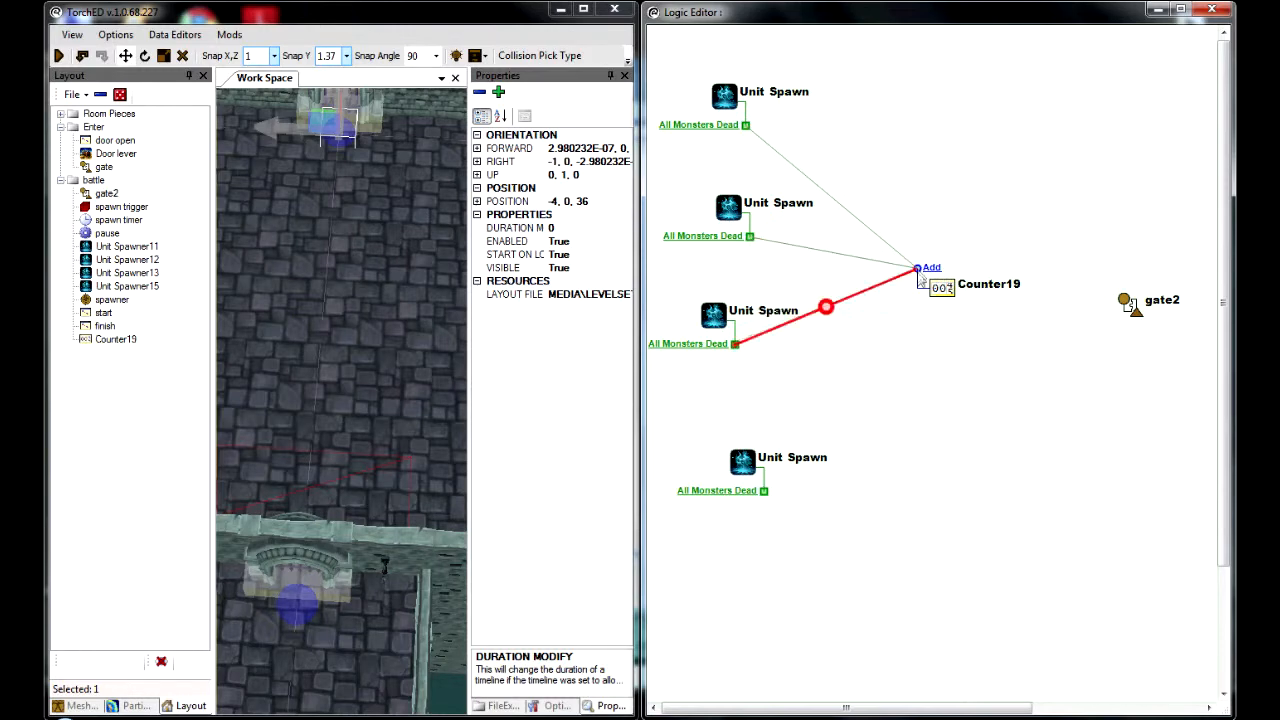
drag(764, 490, 919, 273)
Step: Give the counter an Activated output and gate2 a Play Backwards input, link the two, and close the logic editor
right_click(944, 288)
mouse_move(1000, 312)
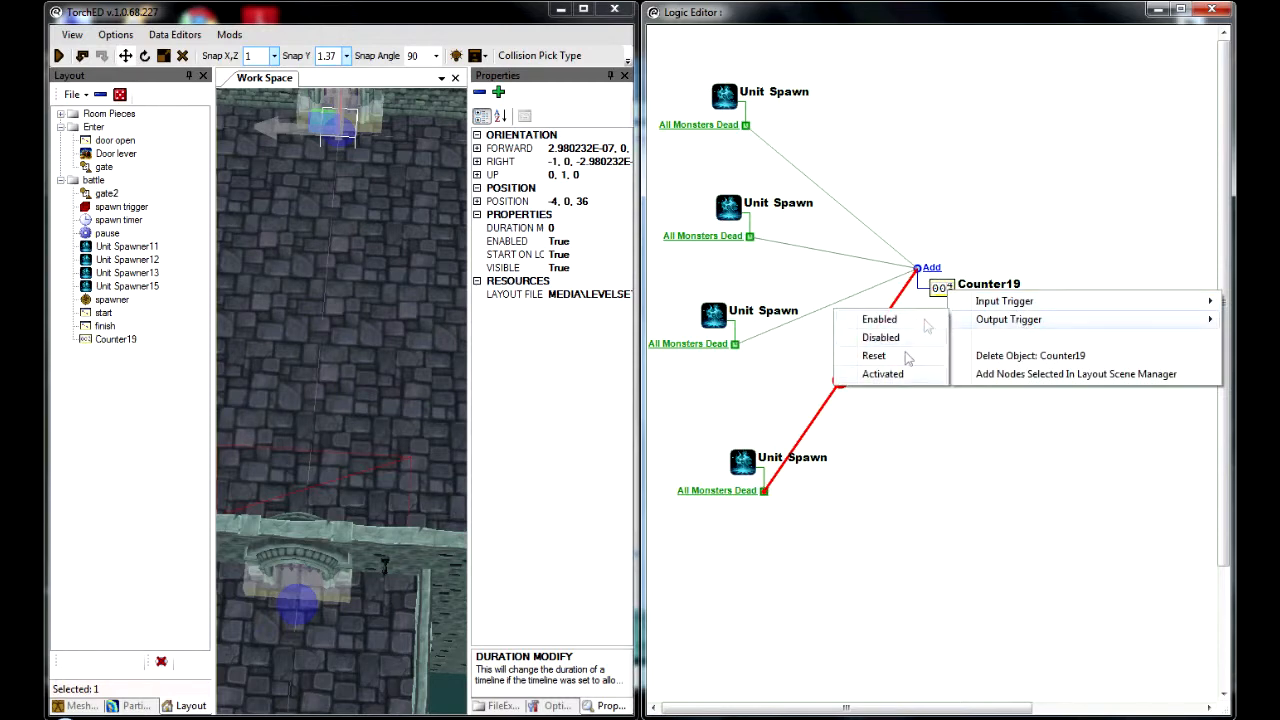
click(897, 378)
right_click(1125, 302)
mouse_move(1128, 314)
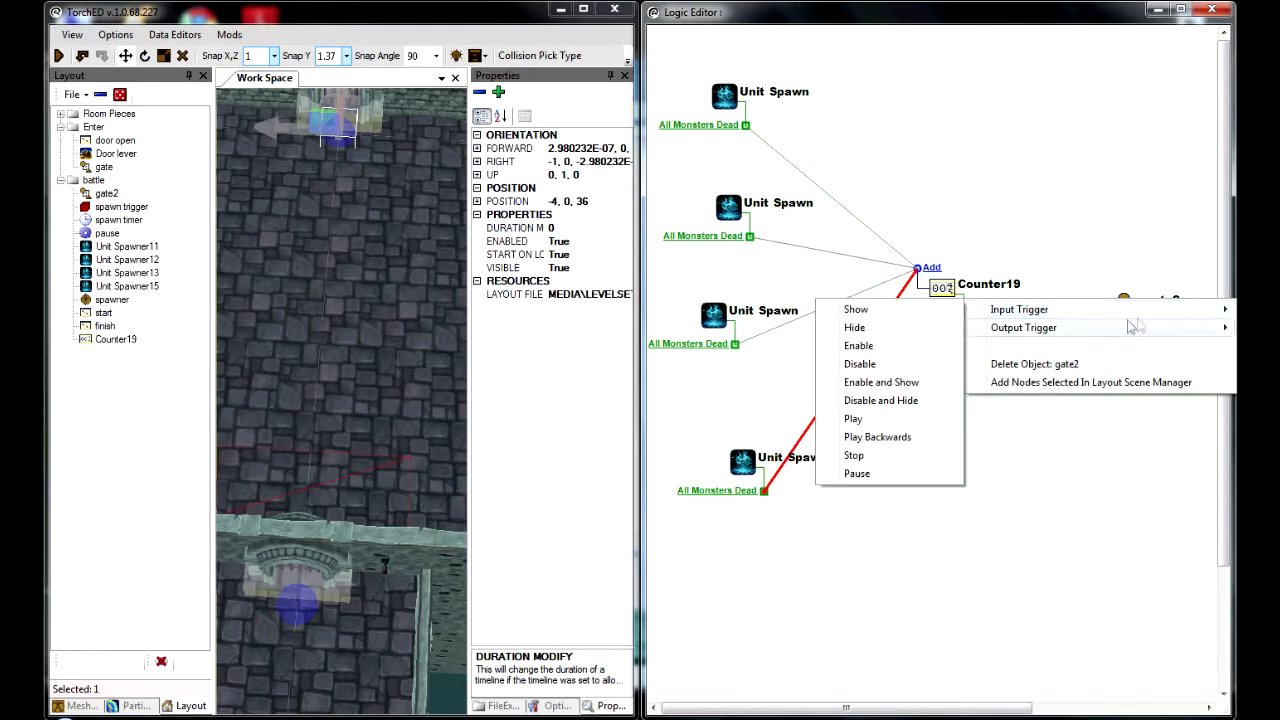
mouse_move(1019, 309)
click(912, 437)
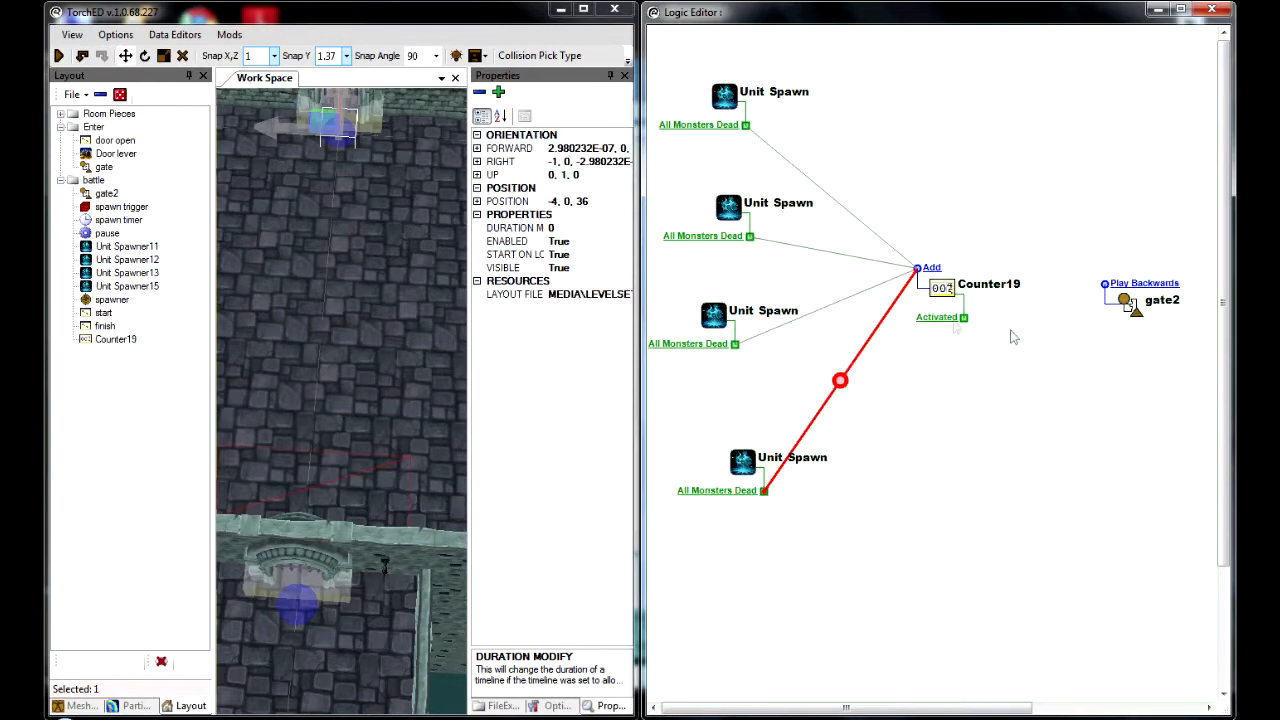
drag(965, 319, 1105, 284)
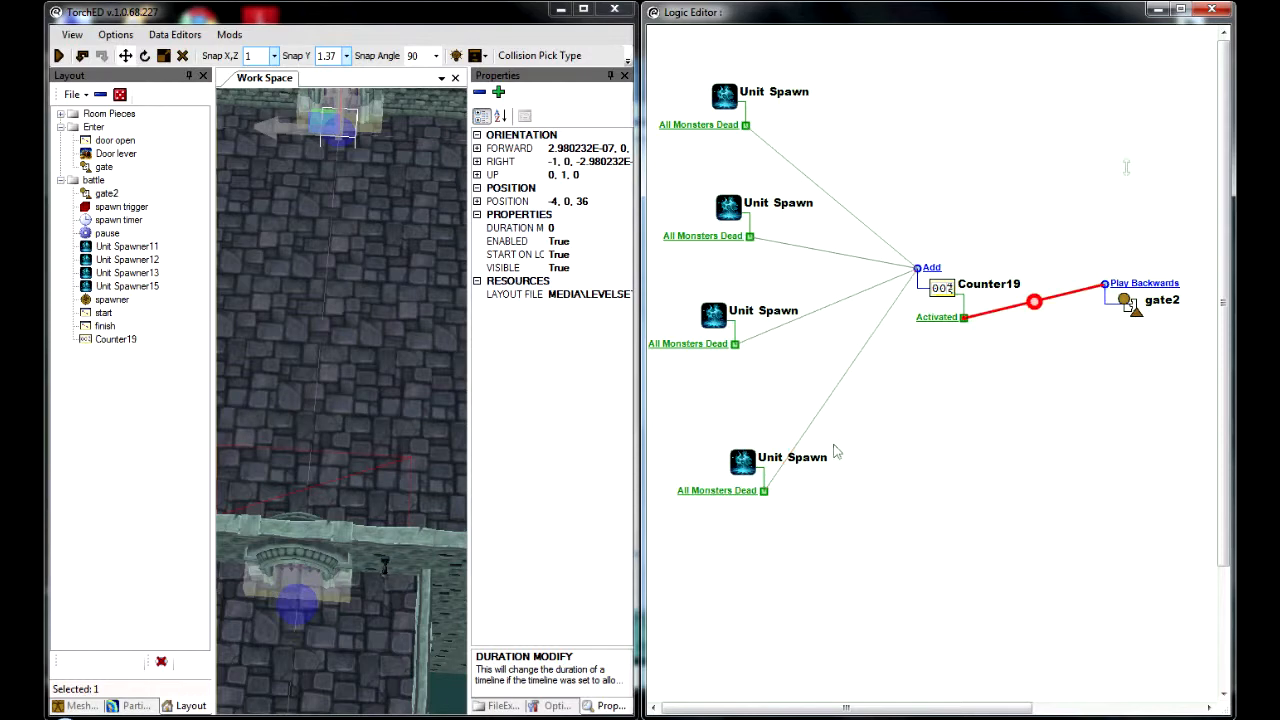
click(1214, 9)
Step: Review the Enter and battle objects one by one, including the door lever, spawn trigger, timer, unit spawners, logic groups and counter
click(583, 8)
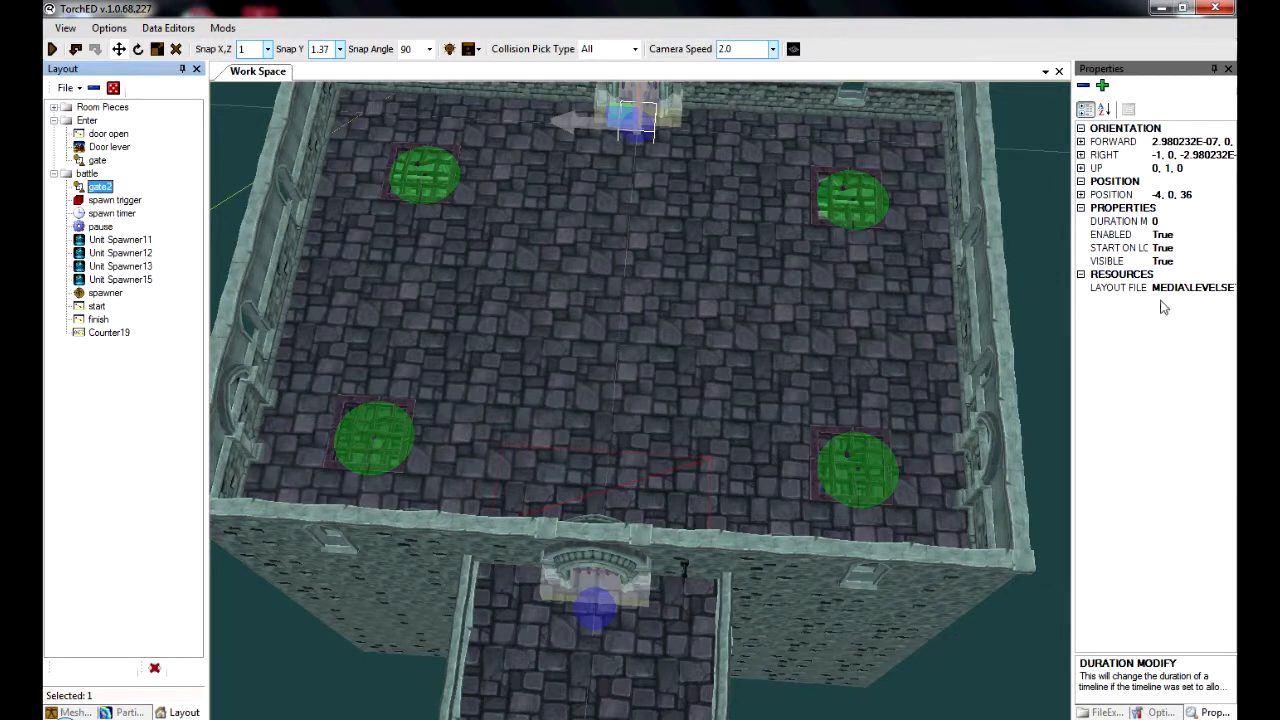
click(79, 160)
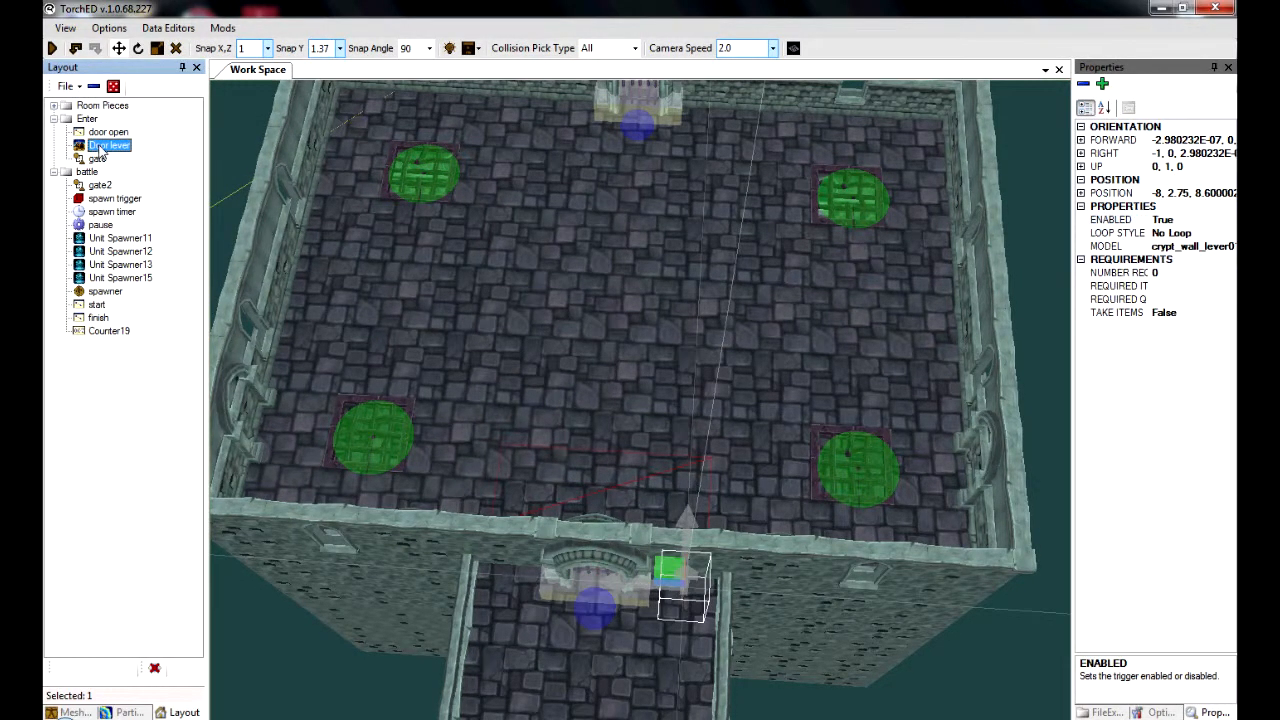
click(108, 132)
click(110, 198)
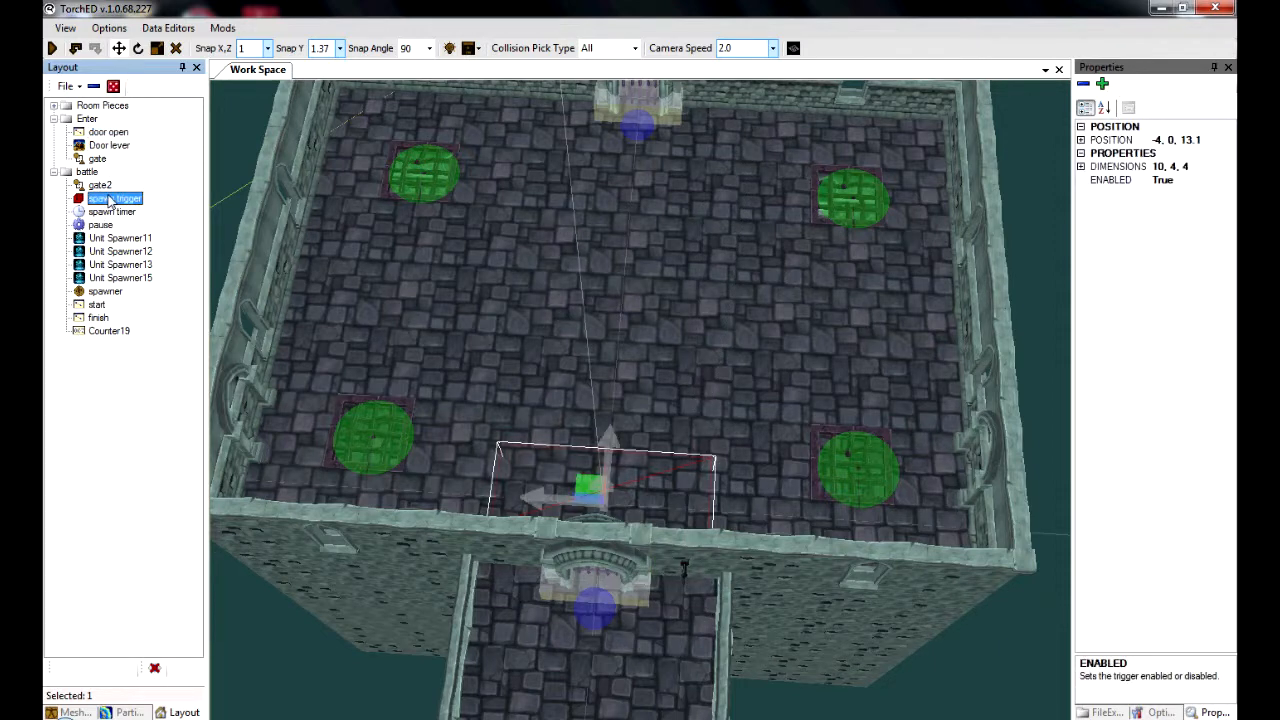
click(110, 212)
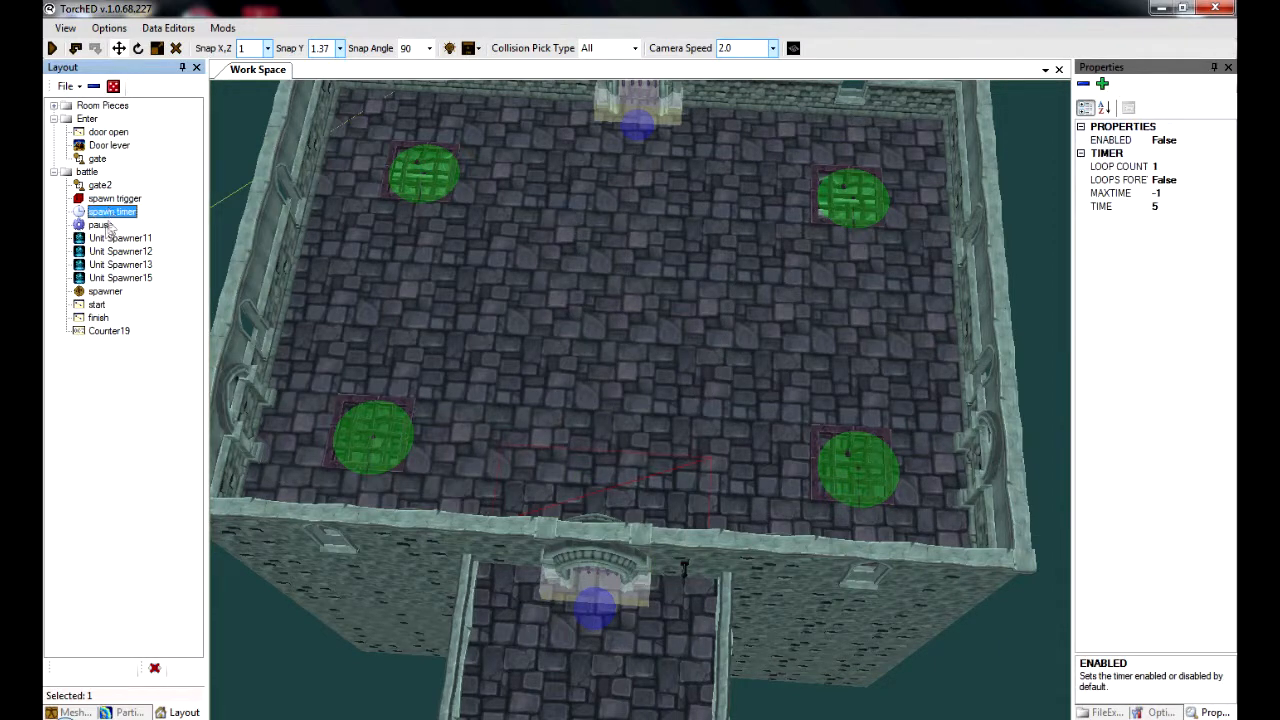
click(102, 225)
click(107, 239)
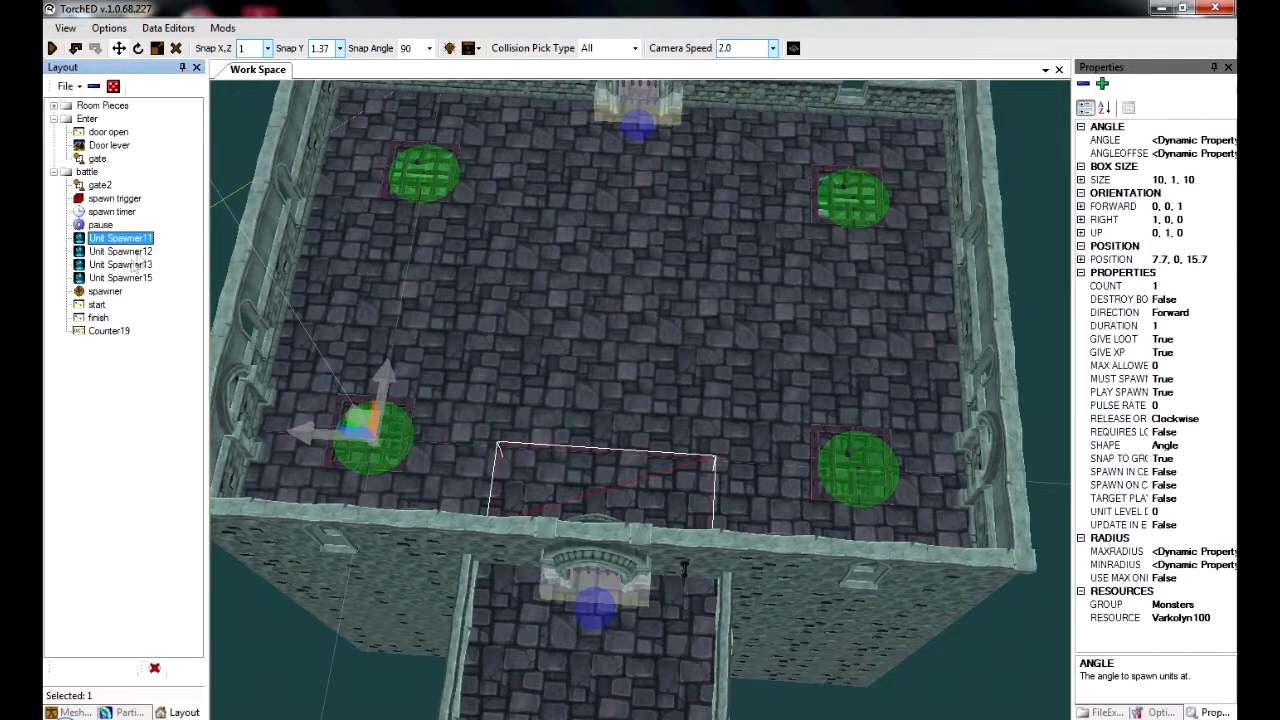
click(136, 253)
click(125, 265)
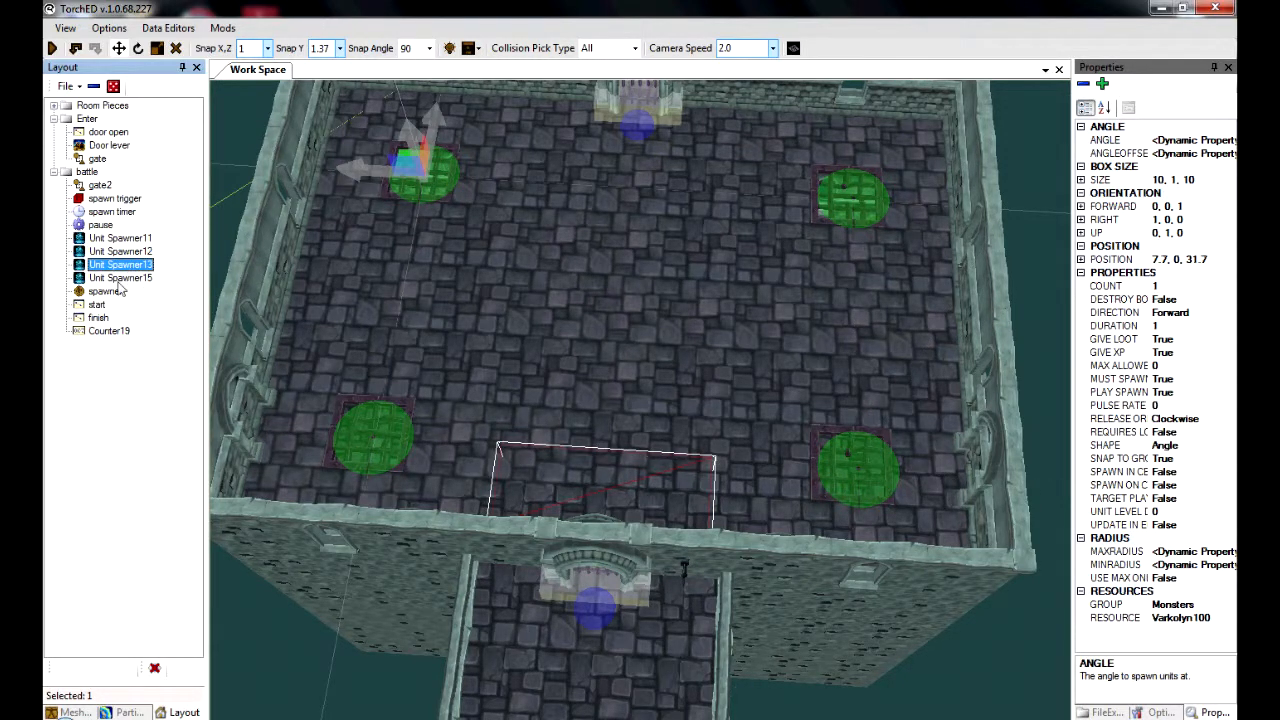
click(119, 279)
click(110, 291)
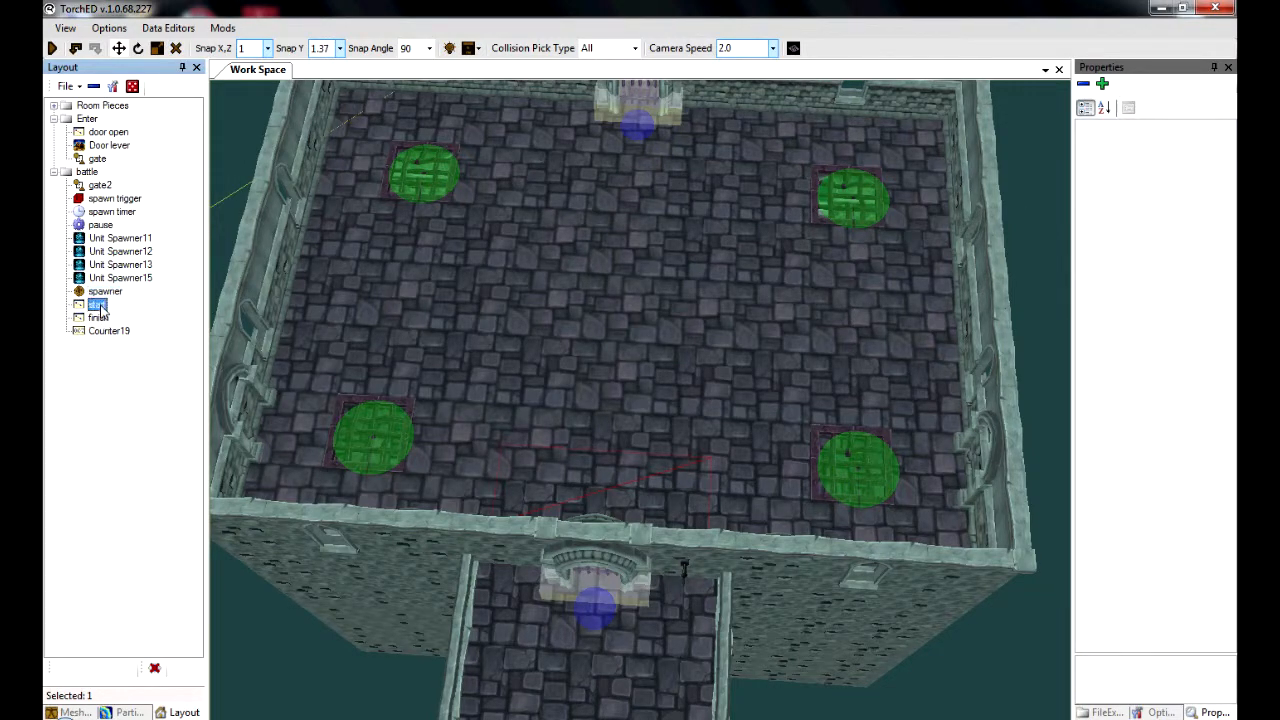
click(104, 331)
Step: Start a playtest from the corridor in front of the first gate and dismiss the level-up tip
middle_drag(710, 675, 568, 529)
right_click(566, 537)
click(596, 535)
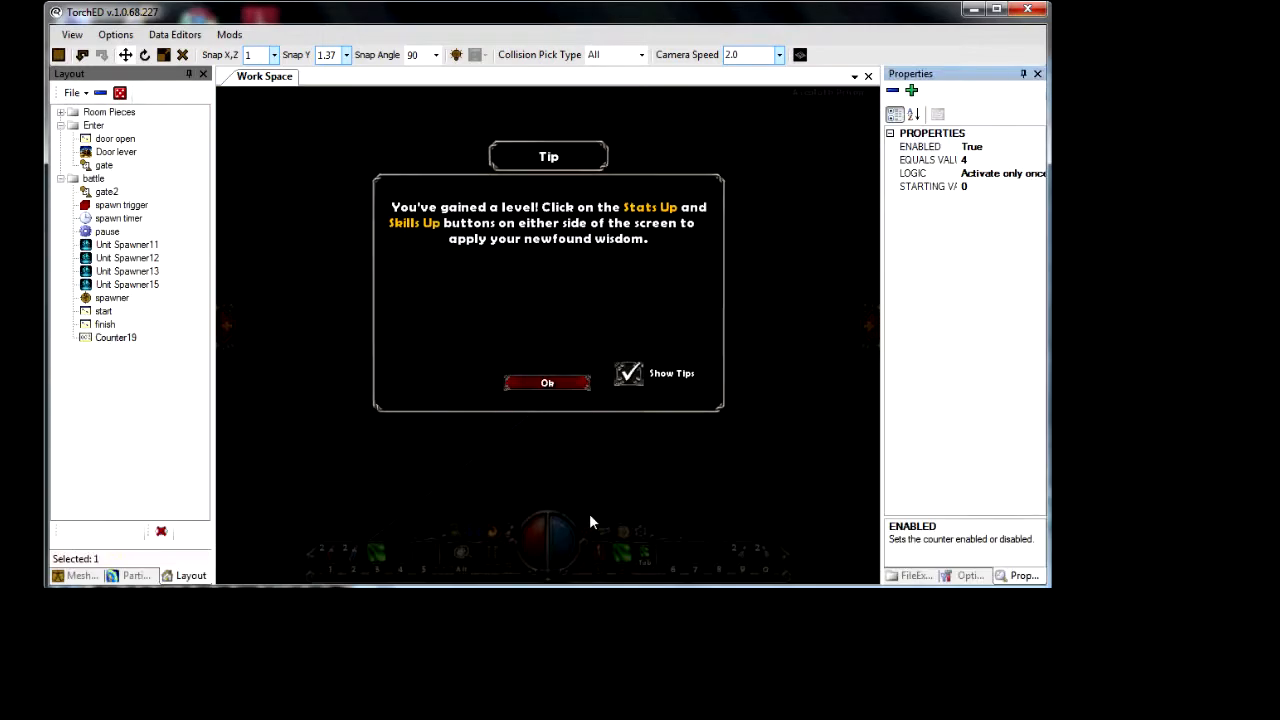
click(571, 385)
Step: Pull the wall lever and walk the character through the first gate into the battle room
click(567, 229)
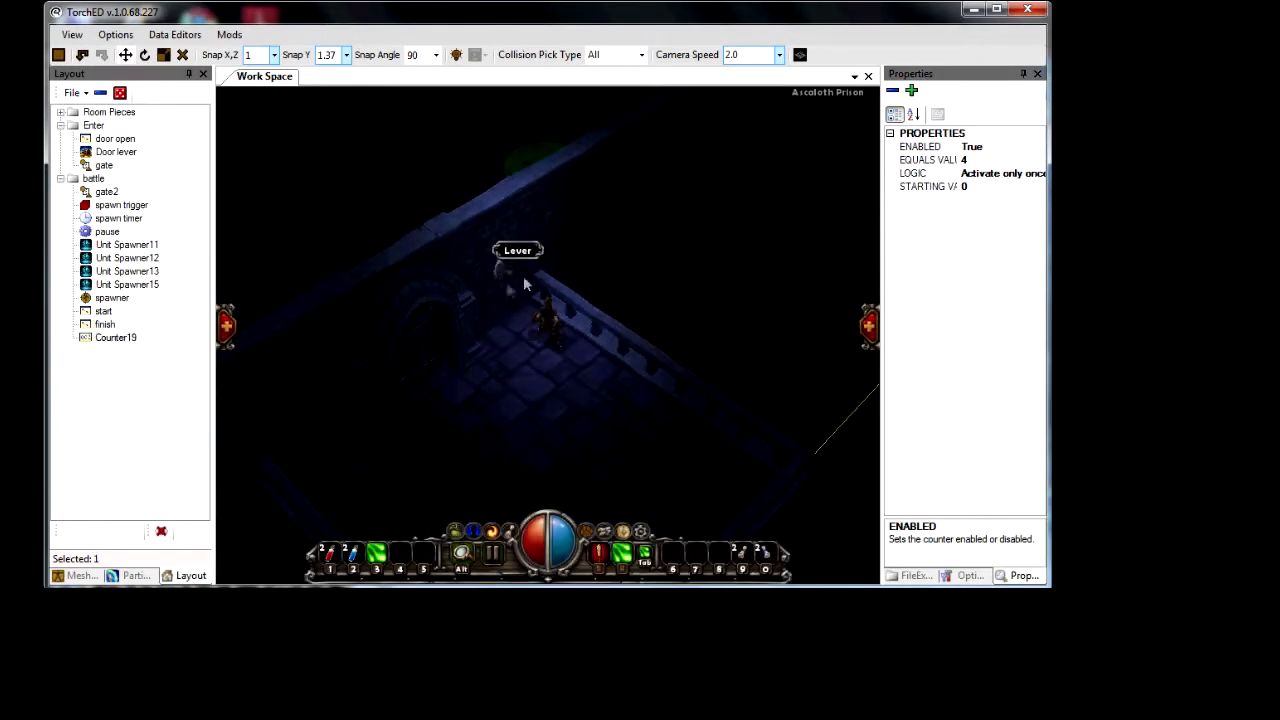
click(474, 310)
click(486, 266)
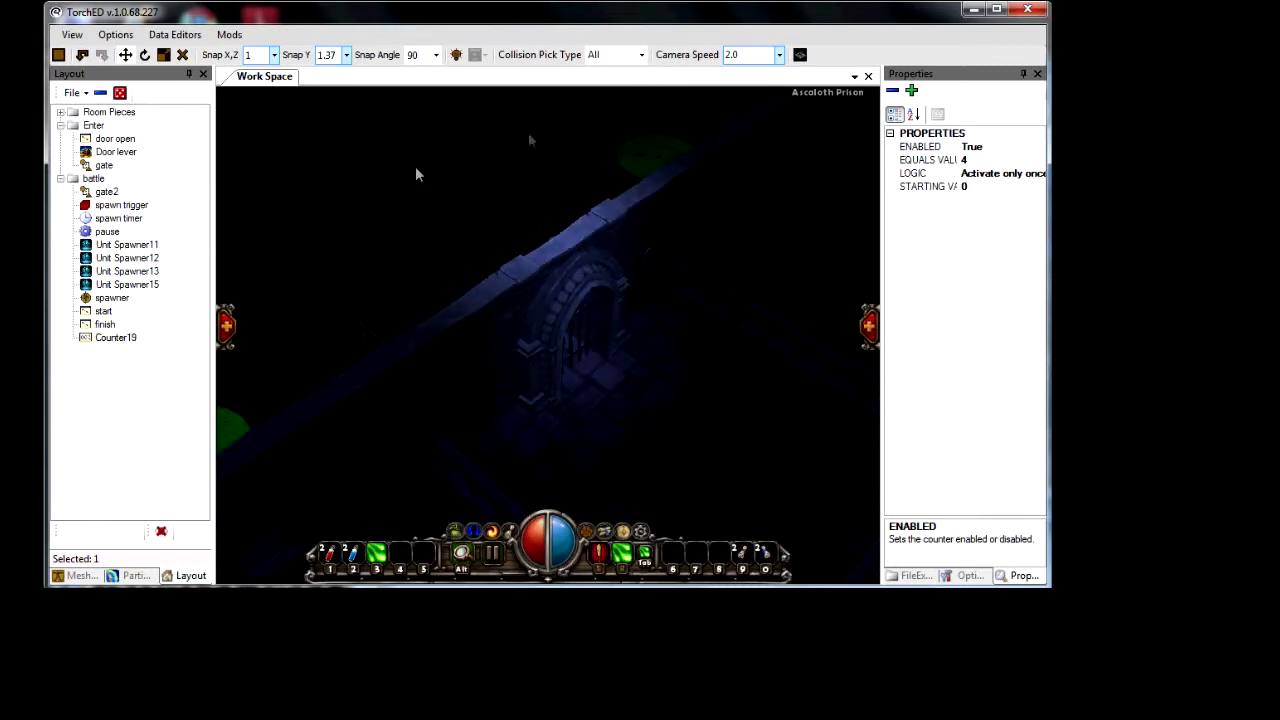
click(439, 231)
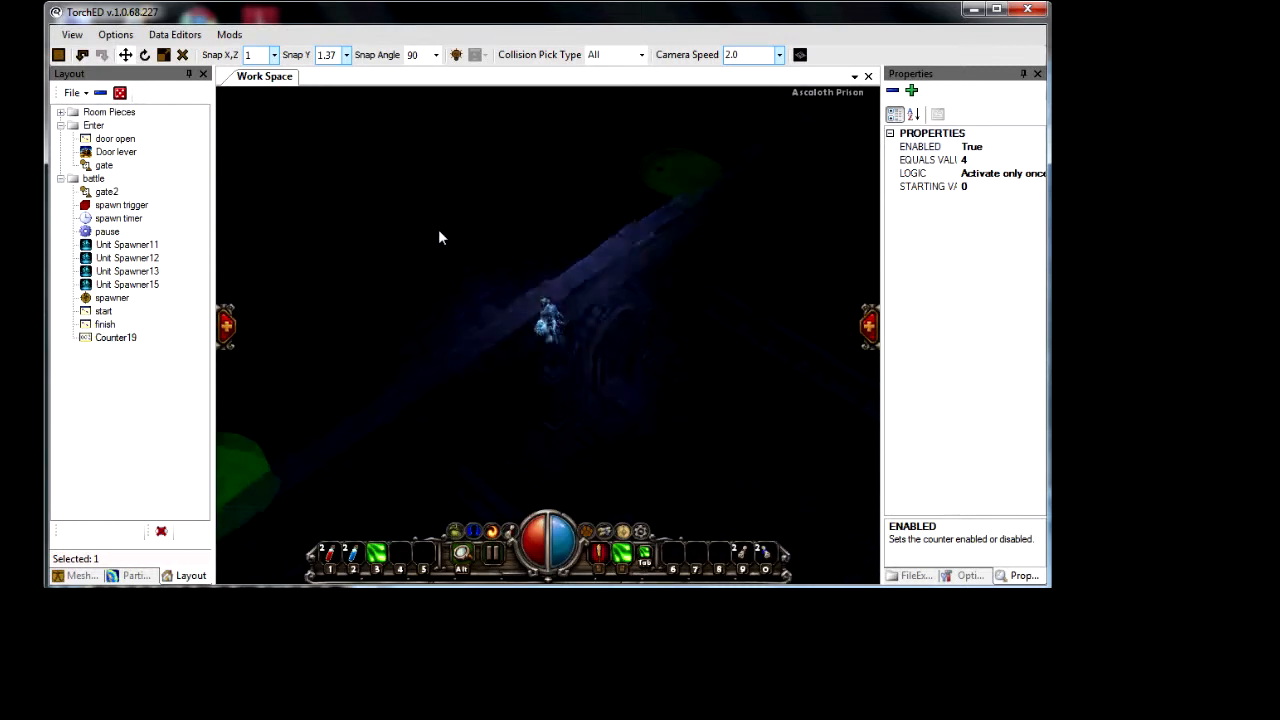
mouse_move(384, 237)
mouse_down()
mouse_move(394, 222)
mouse_move(429, 220)
mouse_move(368, 255)
mouse_move(501, 199)
mouse_move(719, 260)
mouse_move(639, 238)
mouse_up()
Step: Fight the monsters spawned around the battle room until all four are dead
click(627, 250)
click(637, 401)
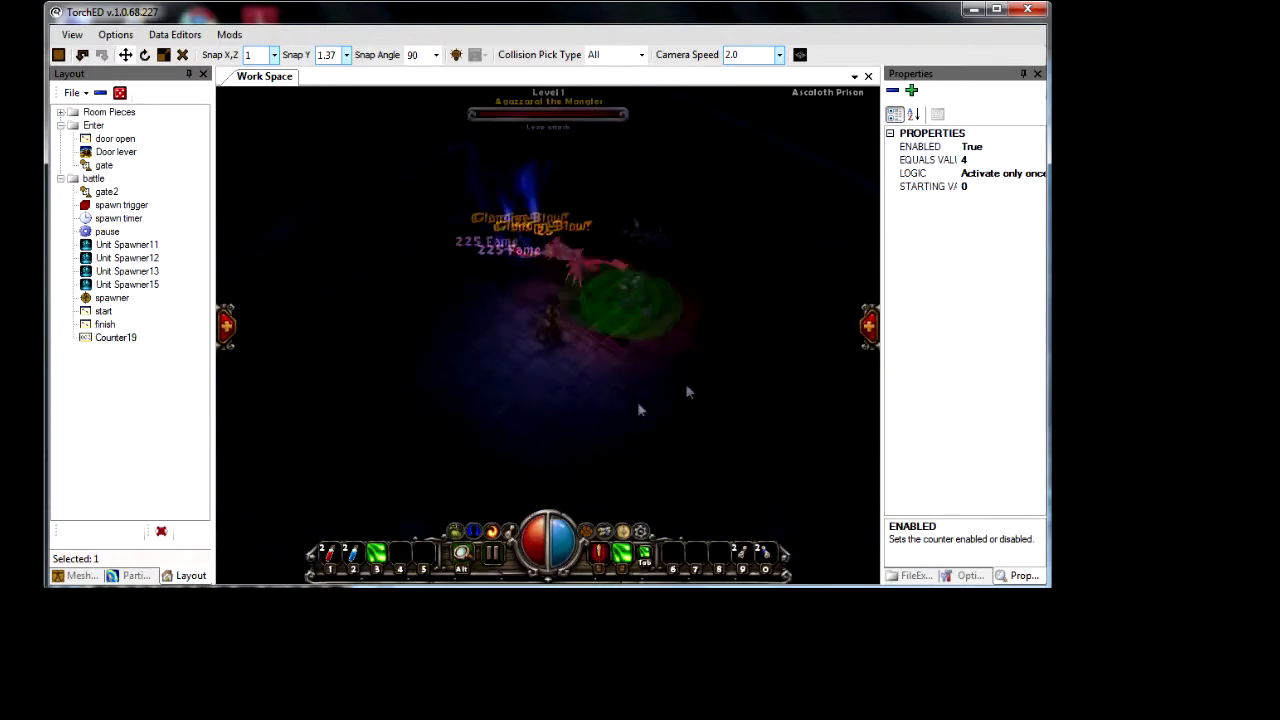
click(528, 276)
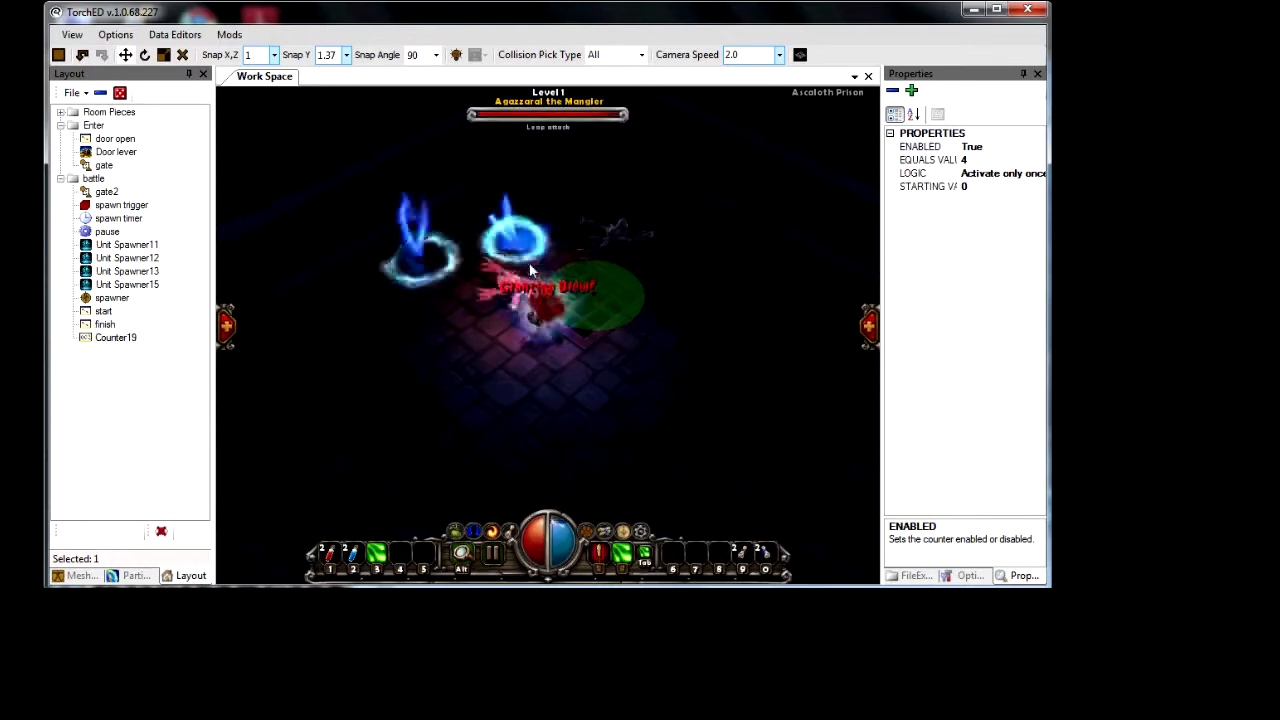
click(648, 394)
click(708, 399)
click(708, 399)
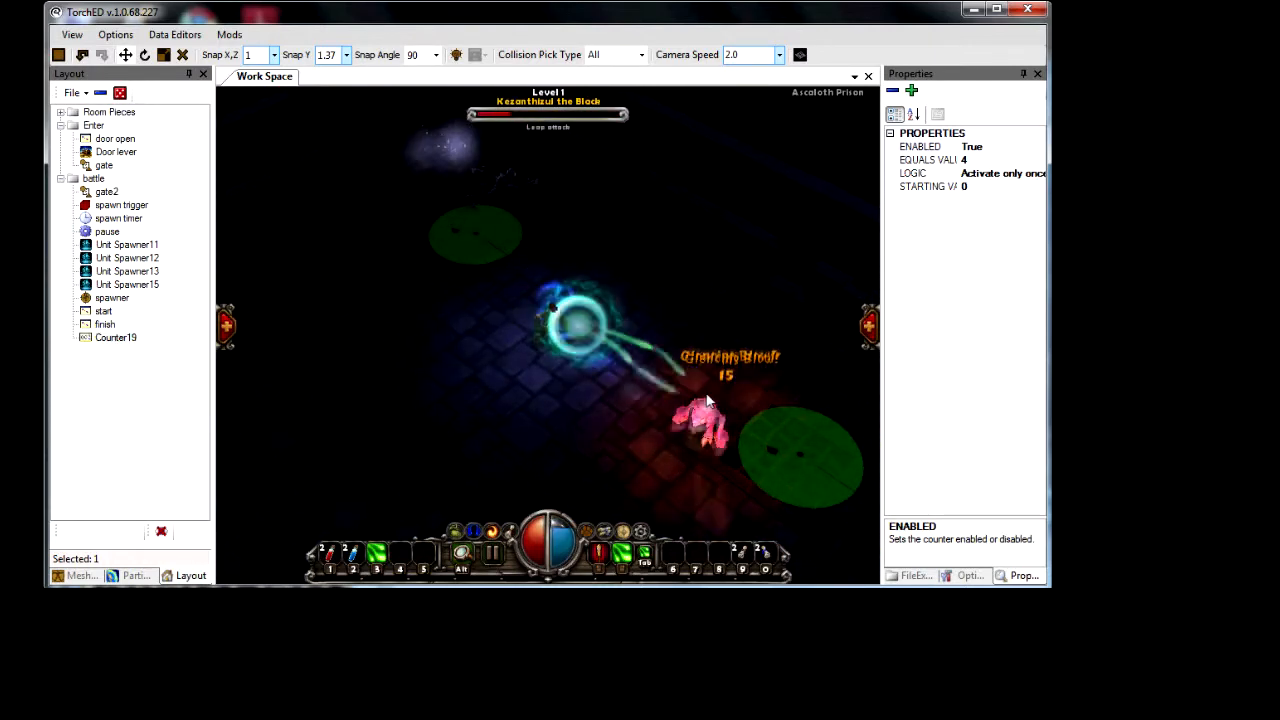
click(440, 416)
click(423, 463)
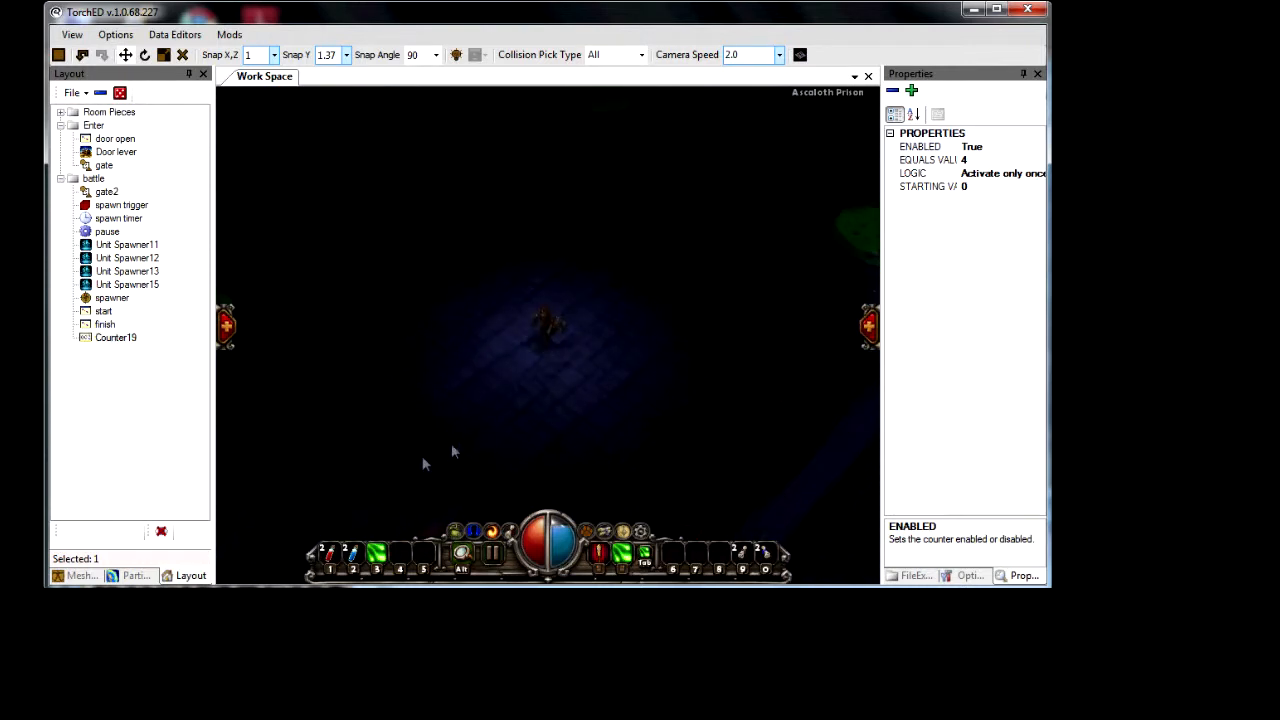
right_click(634, 462)
right_click(639, 461)
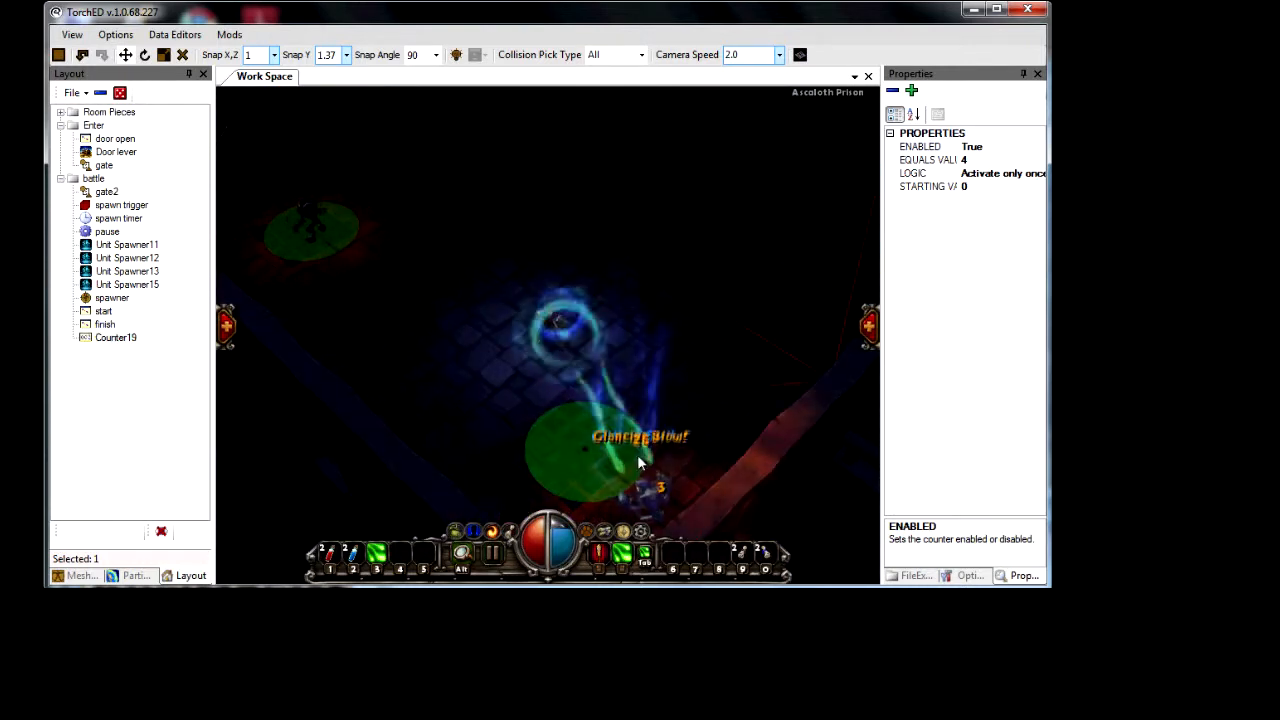
click(446, 283)
right_click(401, 223)
click(545, 225)
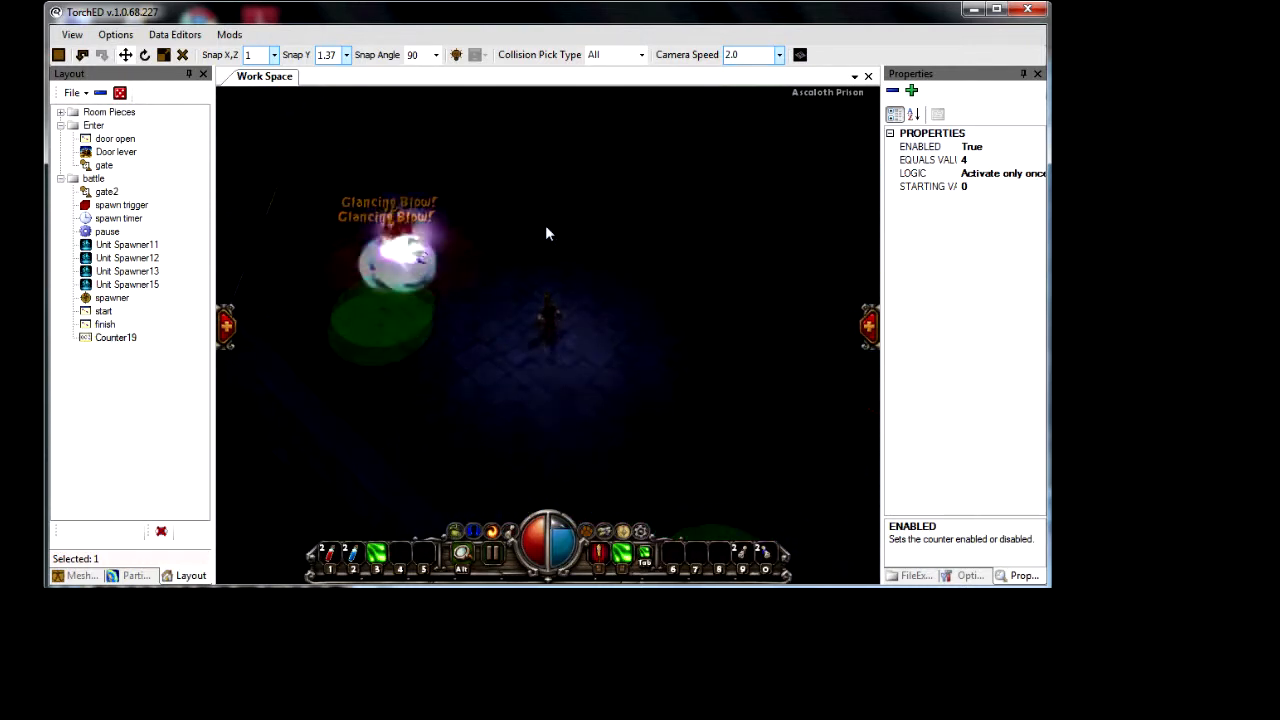
right_click(437, 344)
Step: Walk the character through gate2 at the far end of the battle room and end the playtest
click(576, 240)
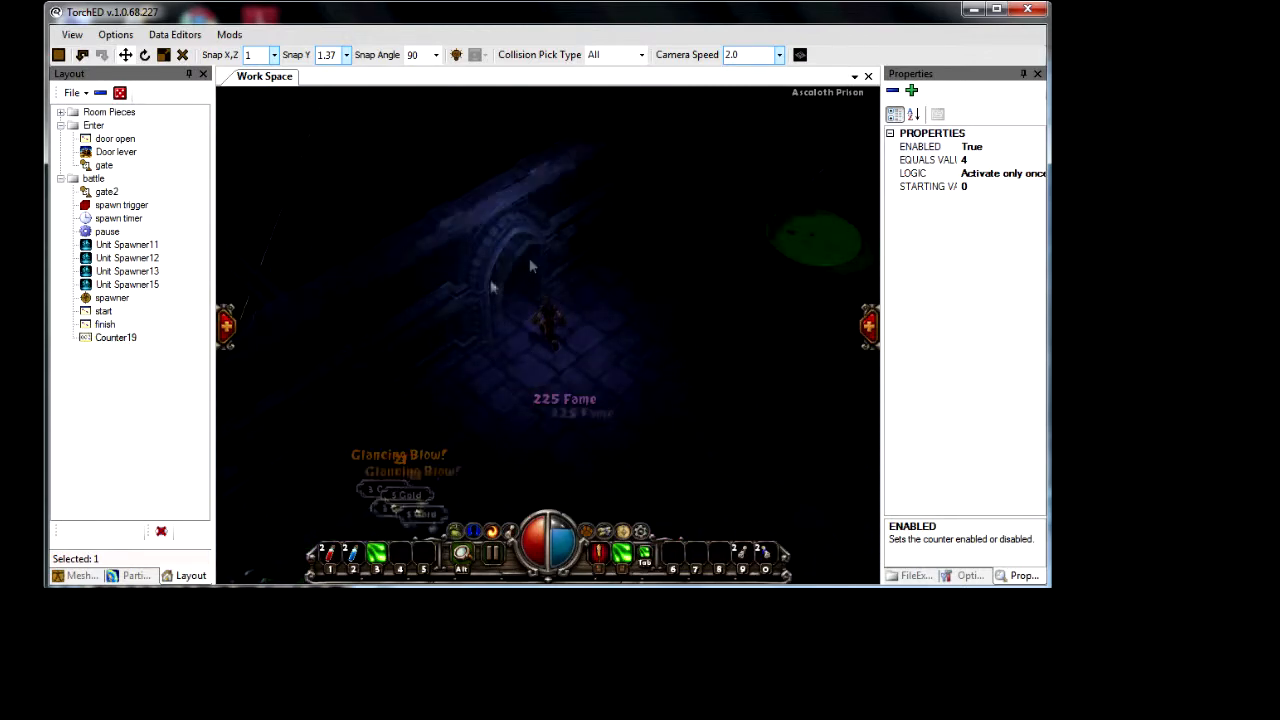
click(491, 278)
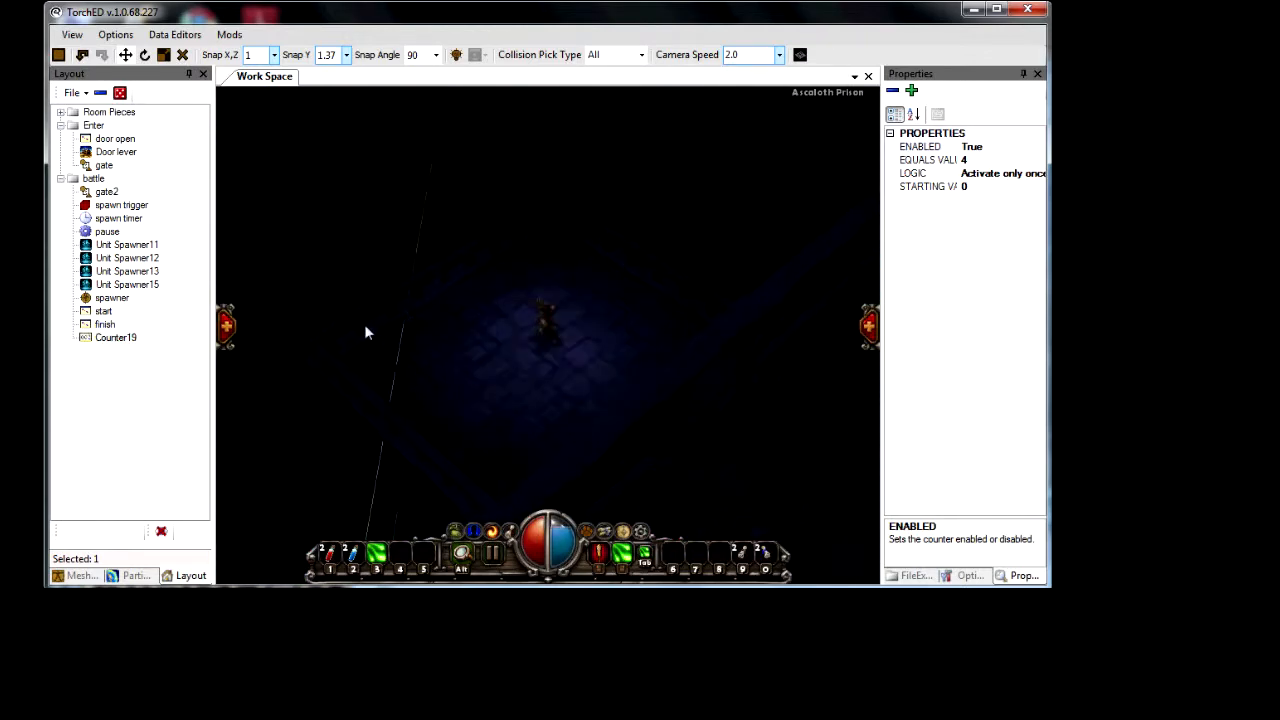
click(64, 55)
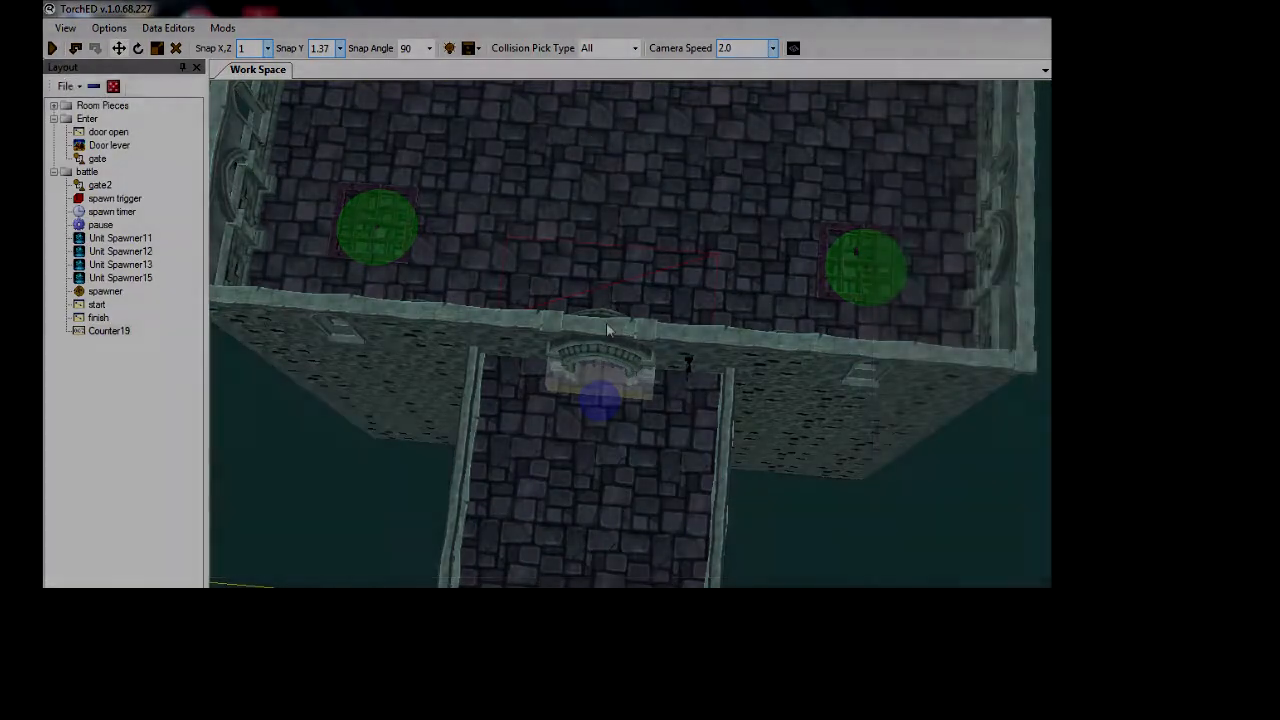